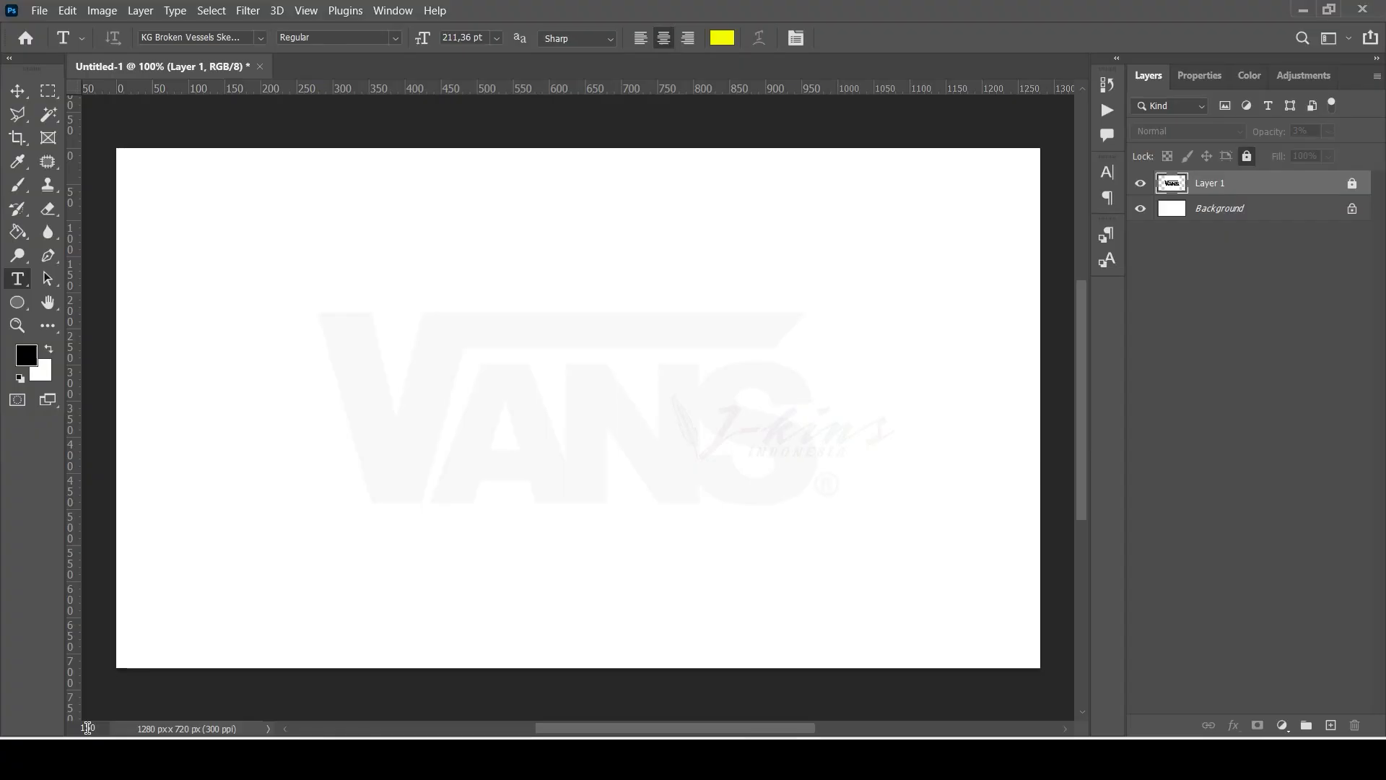
- Start tracing the V with the Pen tool at its top-left, bottom-left and bottom-right corners
{"action": "key", "text": "p"}
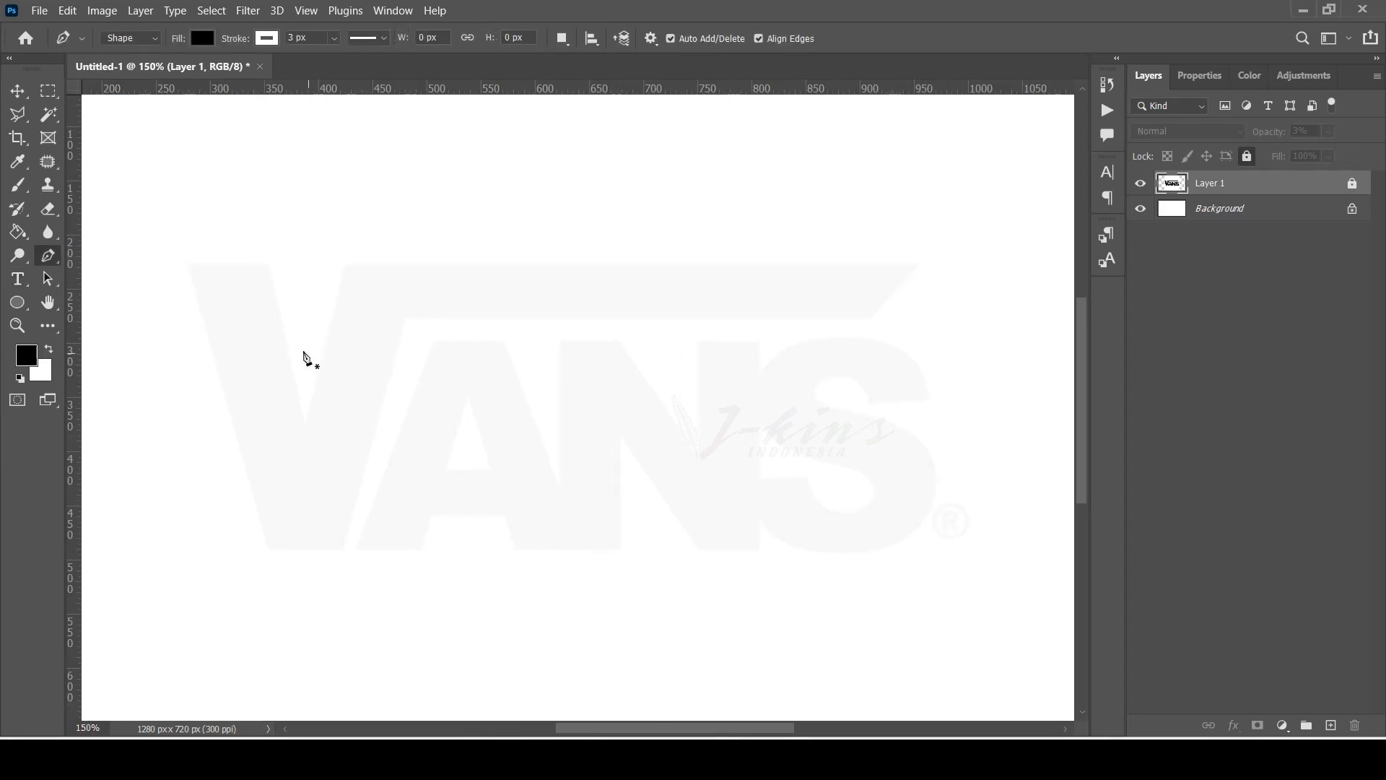
{"action": "left_click", "coordinate": [185, 261]}
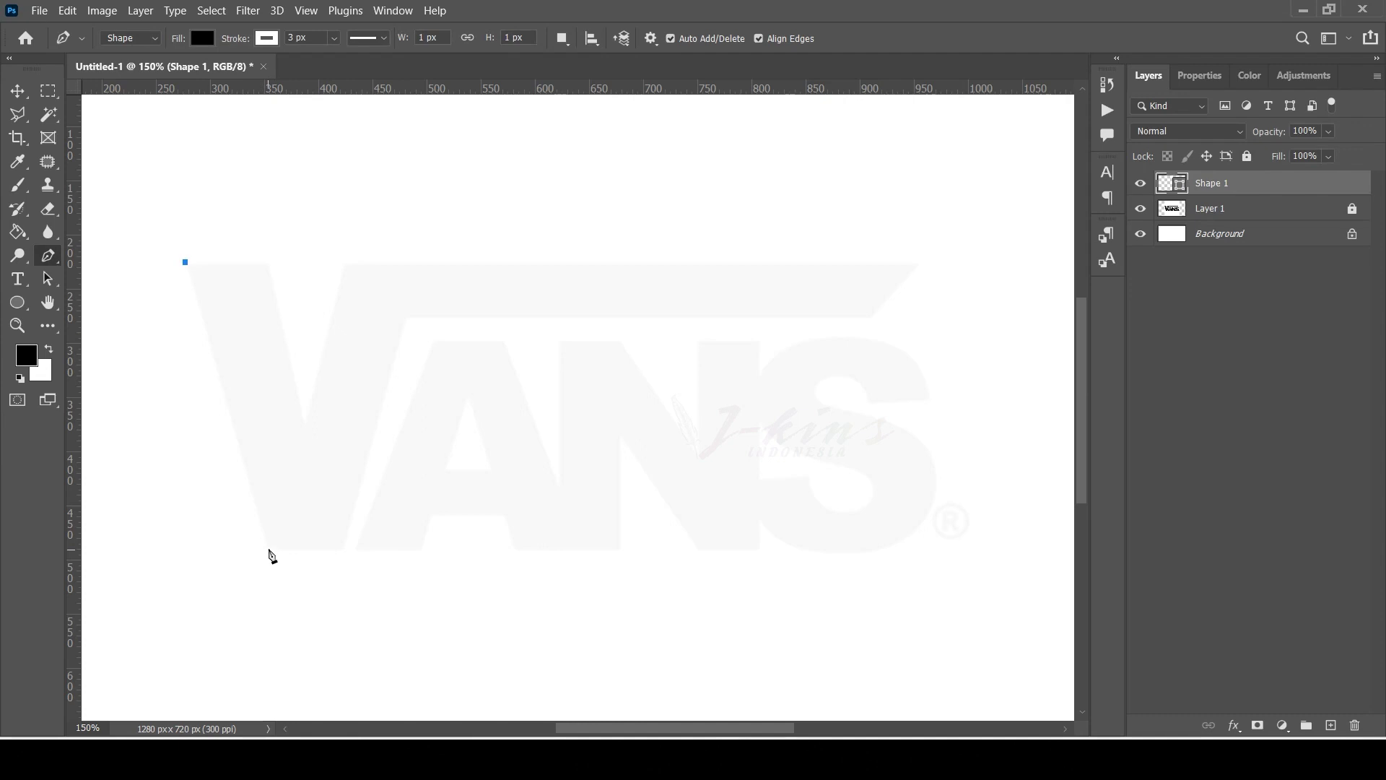
{"action": "left_click", "coordinate": [268, 548]}
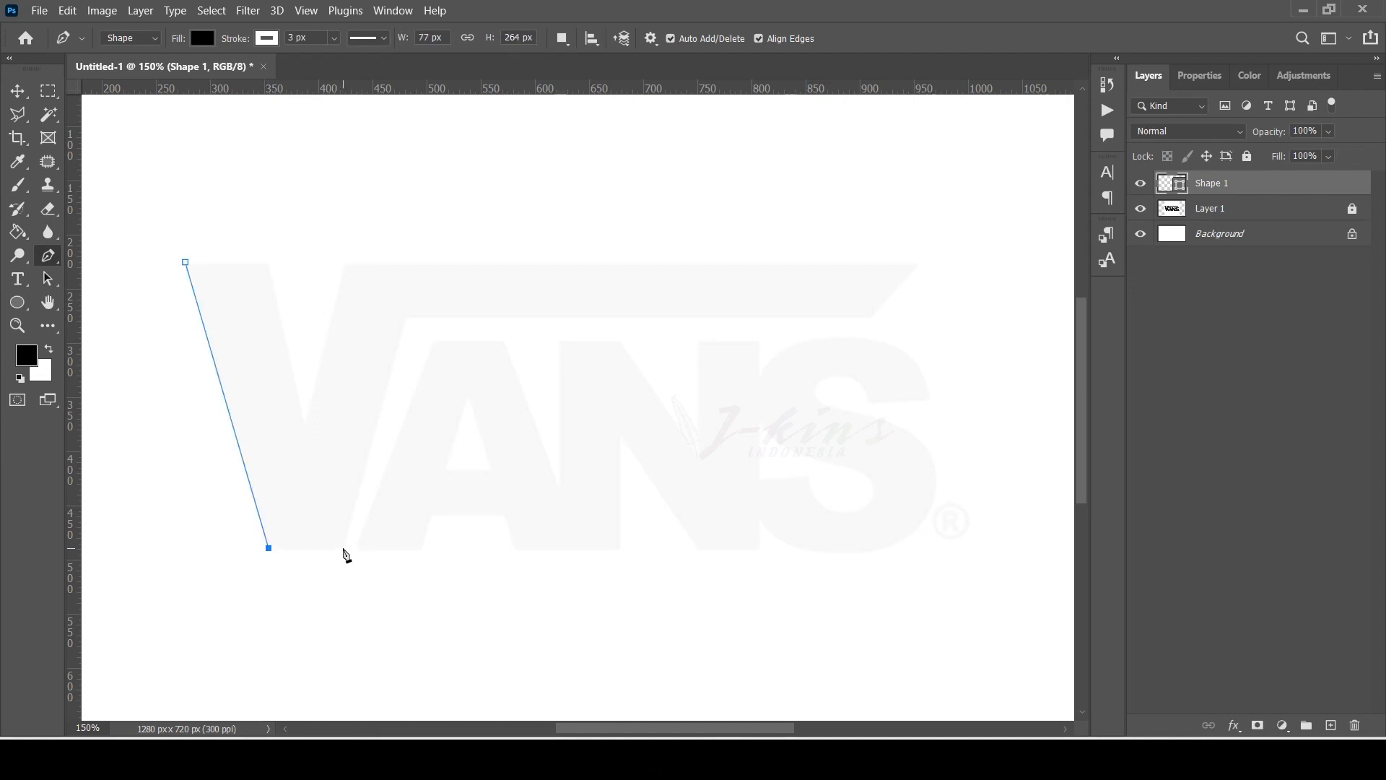
{"action": "left_click", "coordinate": [343, 548]}
- Set the shape to no fill with a black stroke
{"action": "left_click", "coordinate": [202, 38]}
{"action": "left_click", "coordinate": [97, 72]}
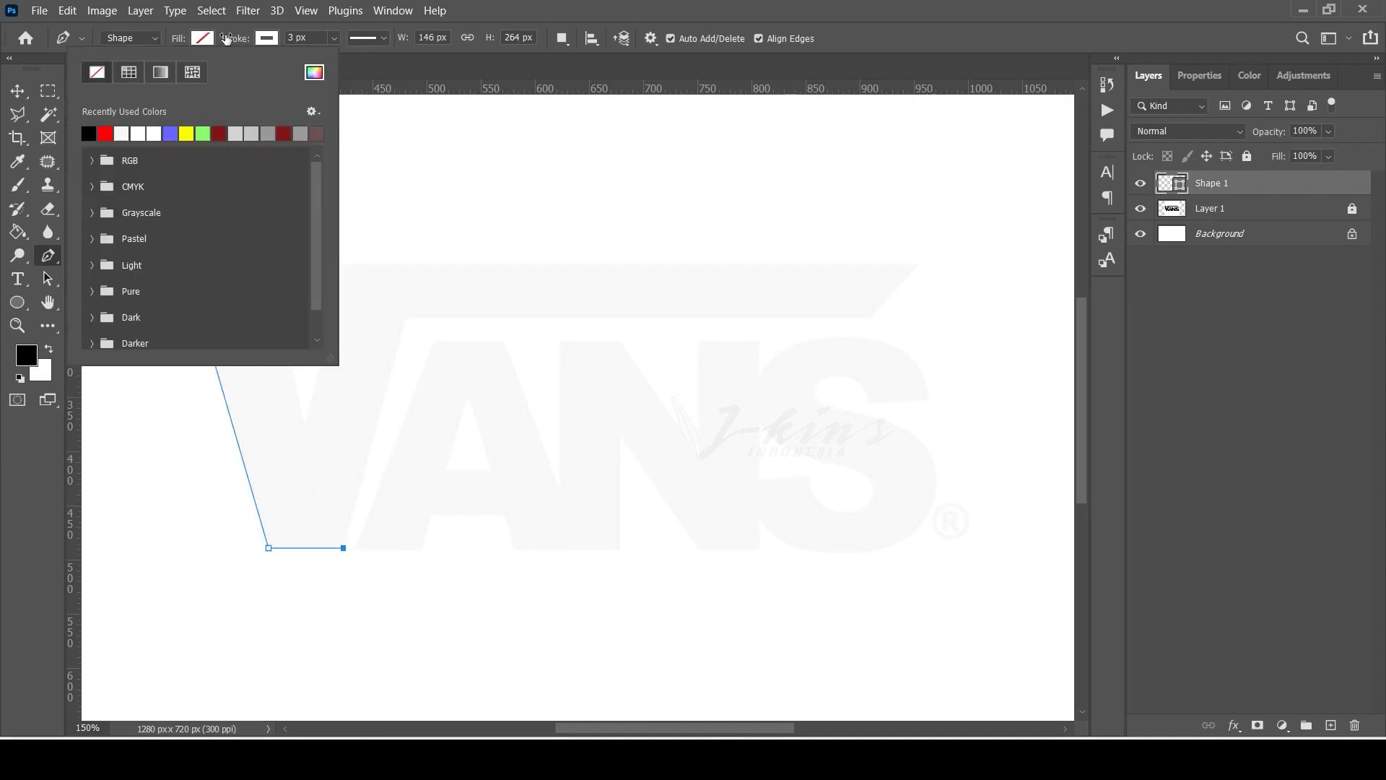
{"action": "left_click", "coordinate": [267, 38]}
{"action": "left_click", "coordinate": [152, 134]}
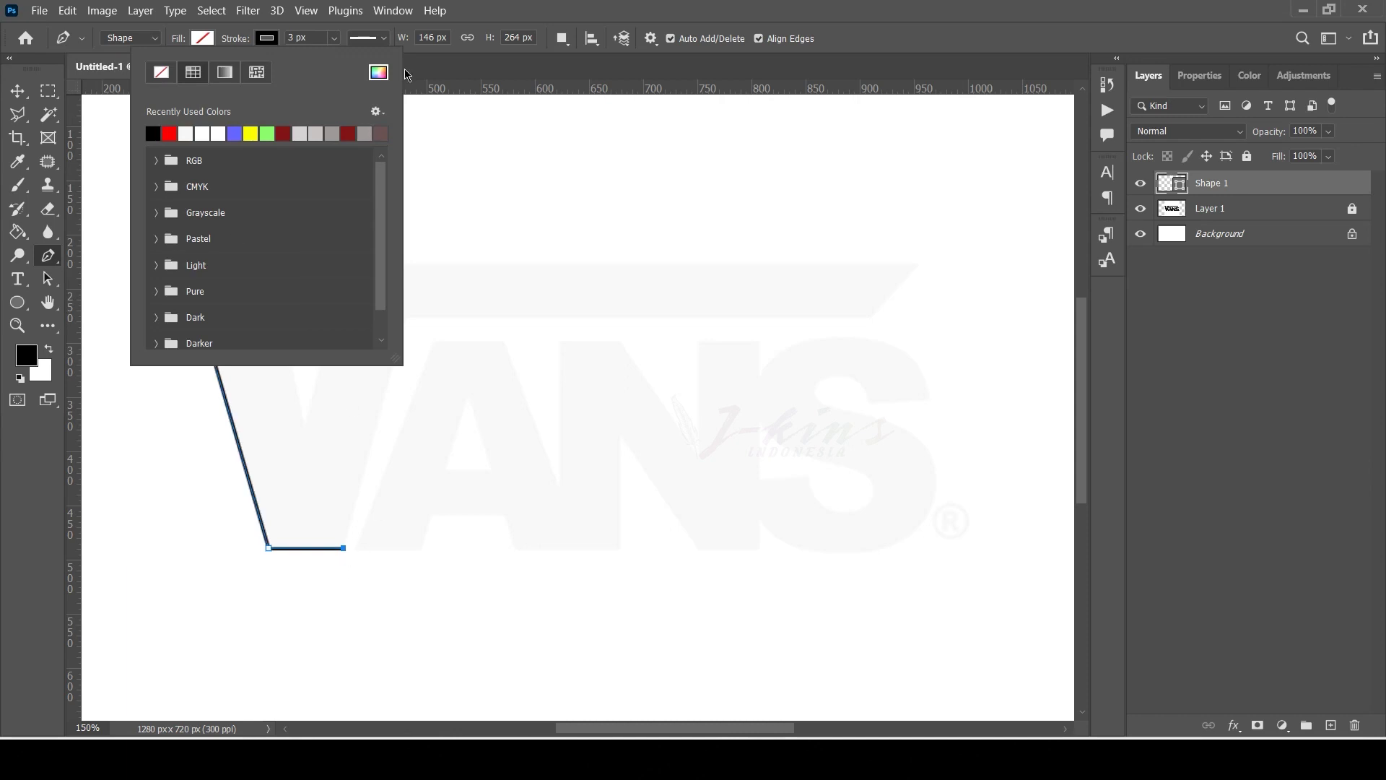
{"action": "left_click", "coordinate": [538, 6]}
- Trace the top bar's lower edge, right tip and top edge back over the V
{"action": "left_click", "coordinate": [406, 318]}
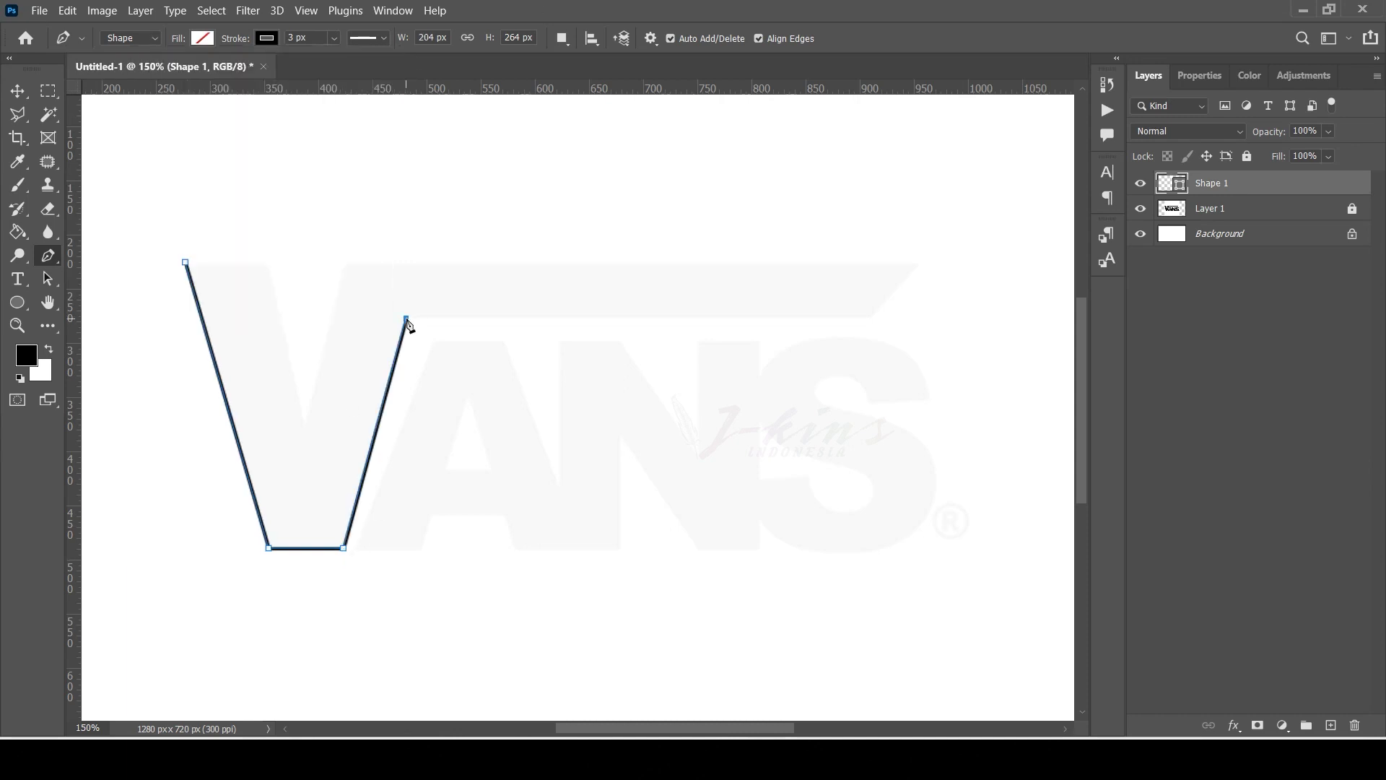
{"action": "left_click", "coordinate": [869, 316]}
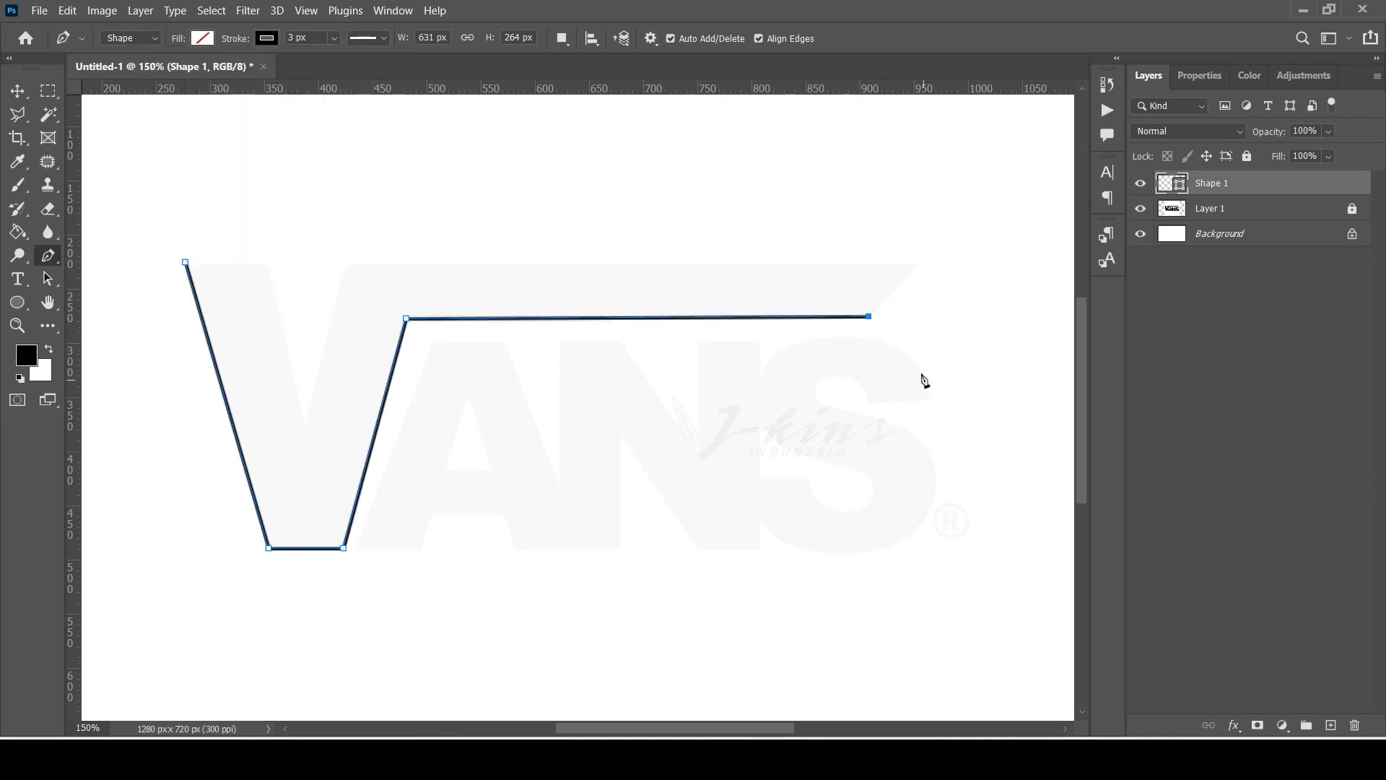
{"action": "key", "text": "ctrl+z"}
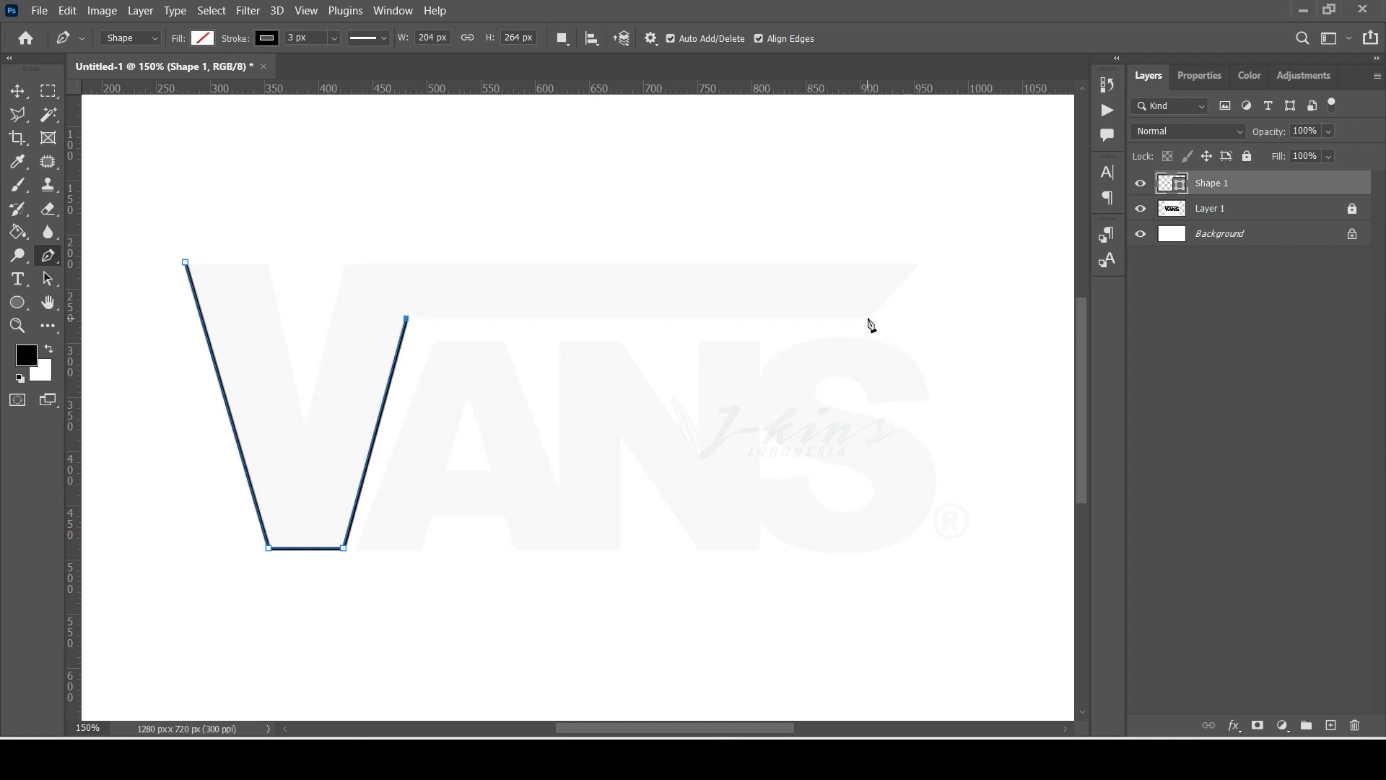
{"action": "left_click", "coordinate": [868, 317]}
{"action": "left_click", "coordinate": [918, 263]}
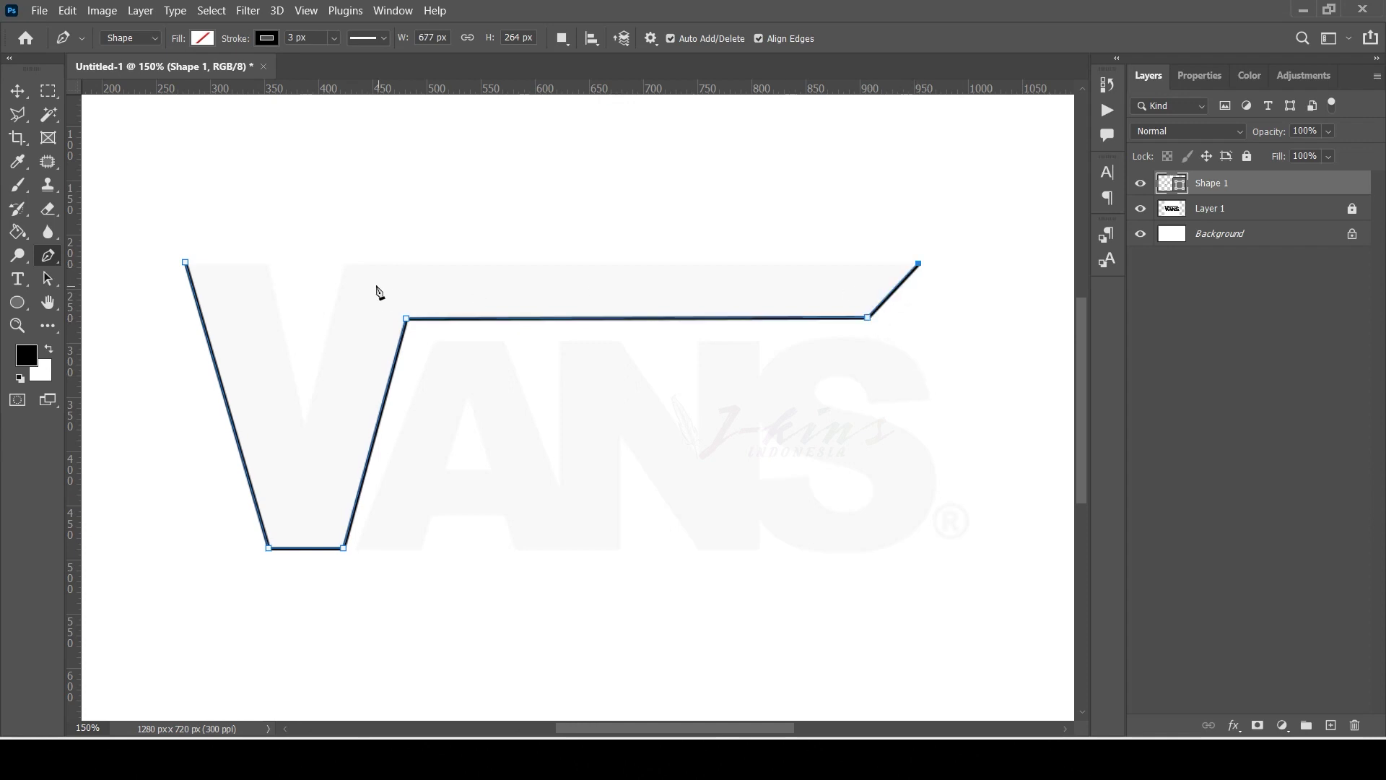
{"action": "left_click", "coordinate": [348, 265]}
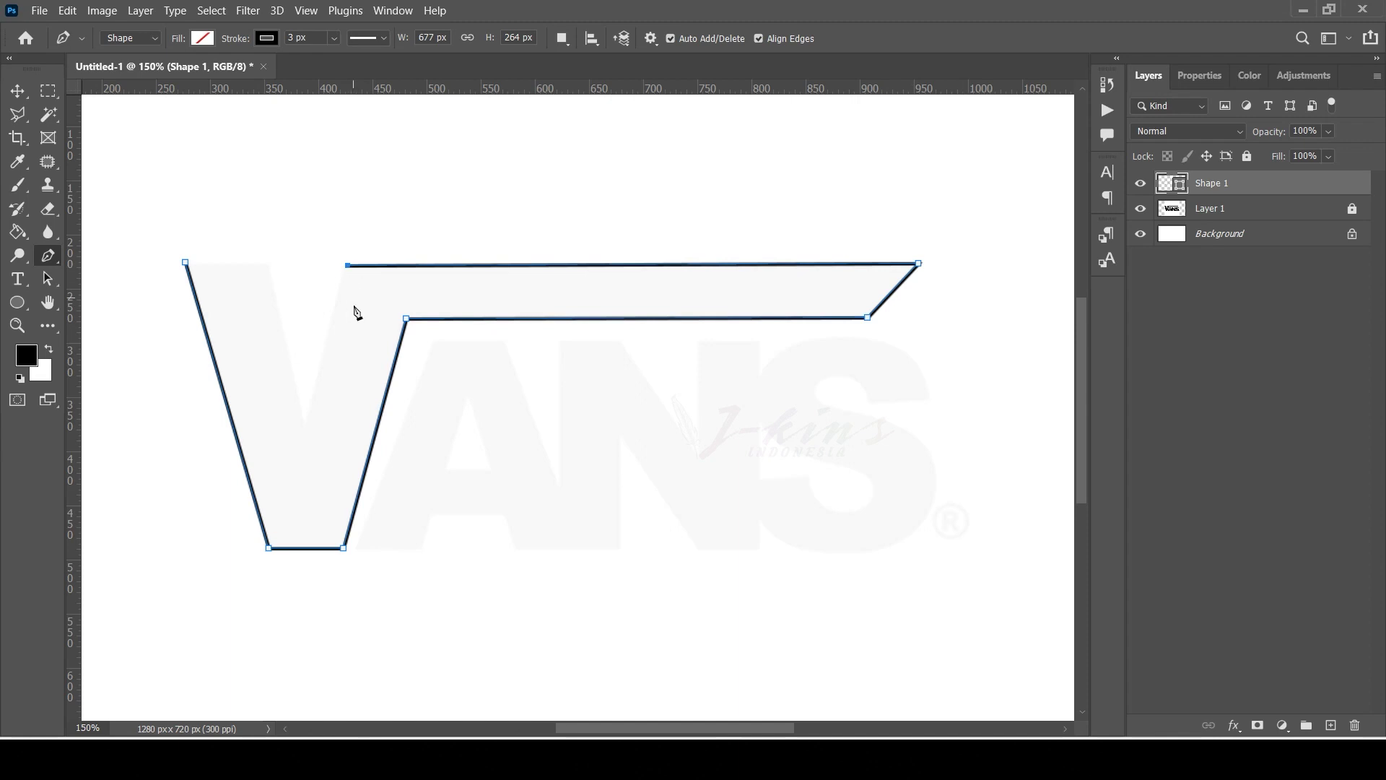
- Trace the V's inner notch and left edge, then draw its missing top edge separately
{"action": "left_click", "coordinate": [304, 424]}
{"action": "left_click", "coordinate": [268, 266]}
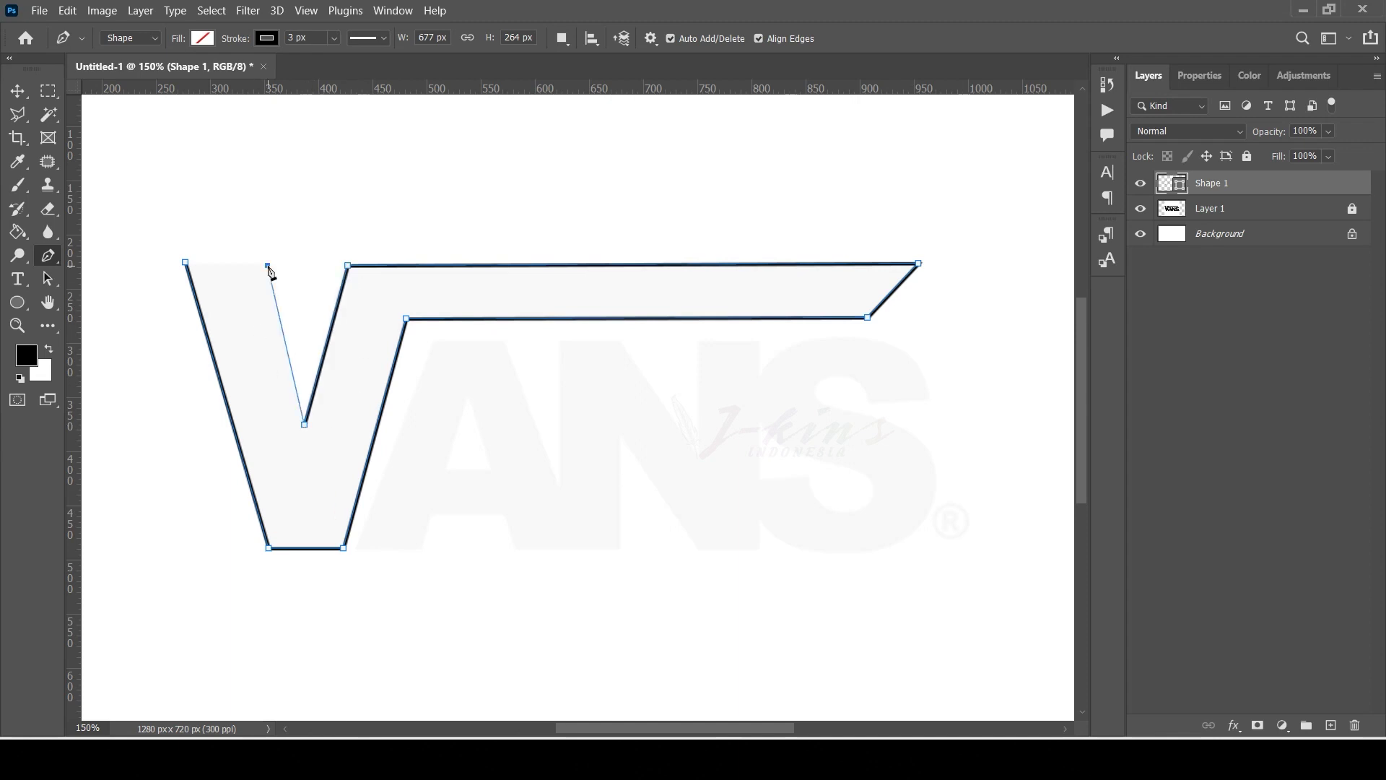
{"action": "left_click", "coordinate": [184, 262]}
{"action": "key", "text": "ctrl+z"}
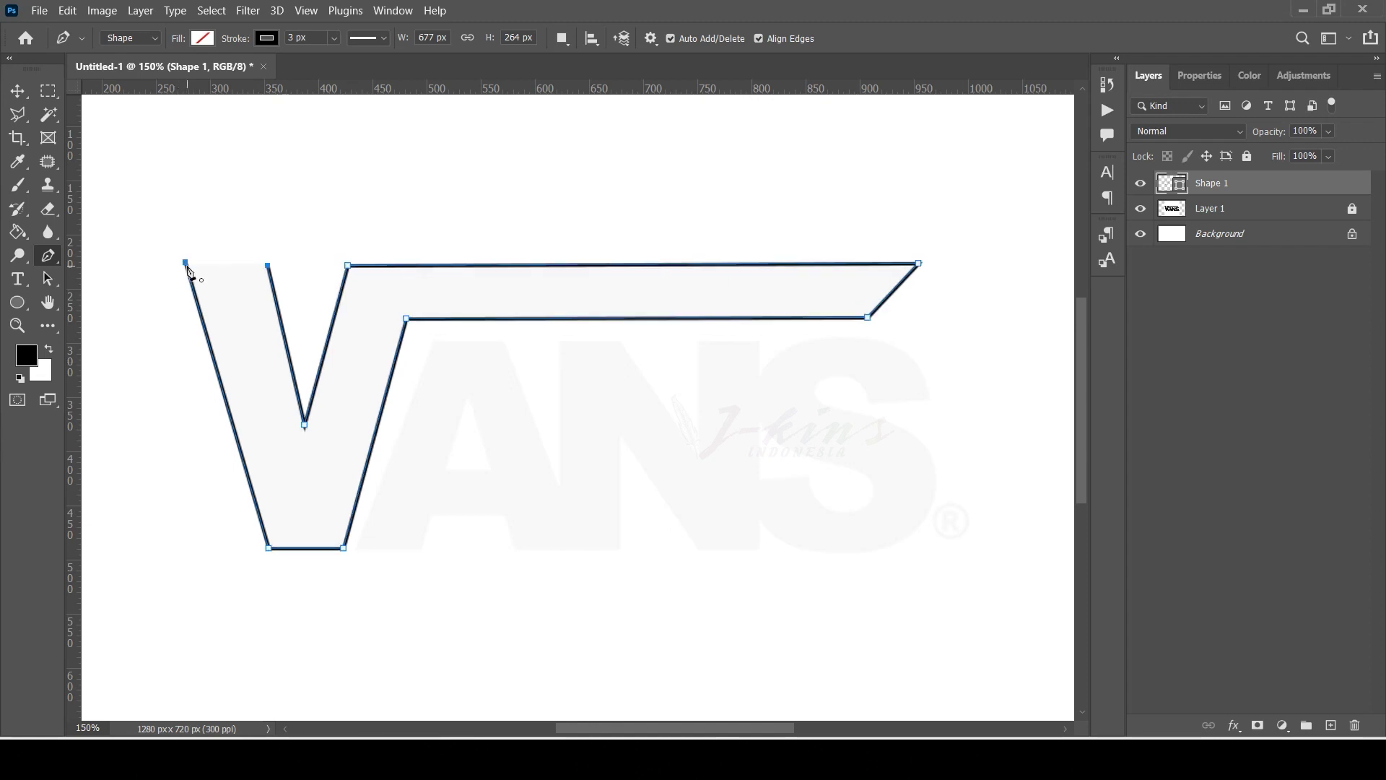
{"action": "left_click", "coordinate": [196, 302]}
{"action": "key", "text": "Escape"}
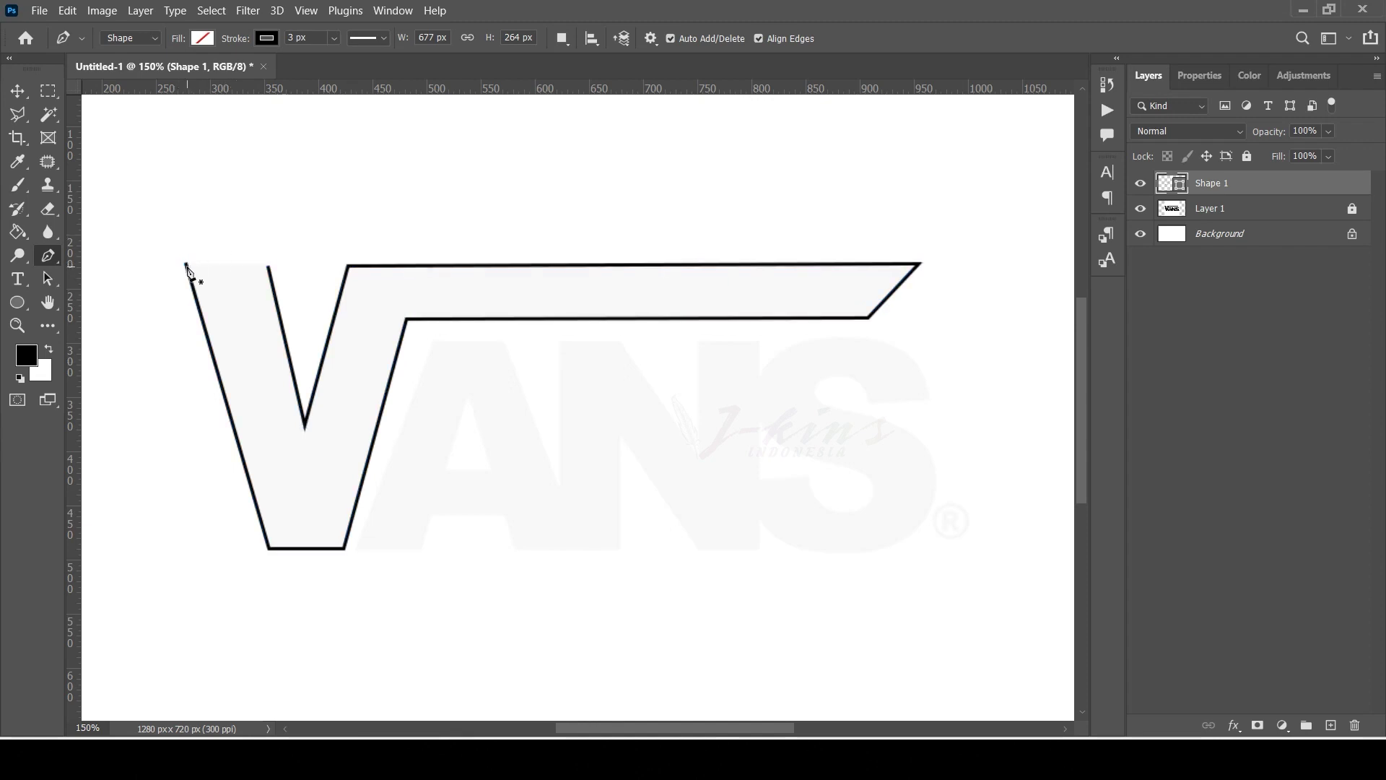
{"action": "left_click", "coordinate": [185, 264]}
{"action": "left_click", "coordinate": [267, 265]}
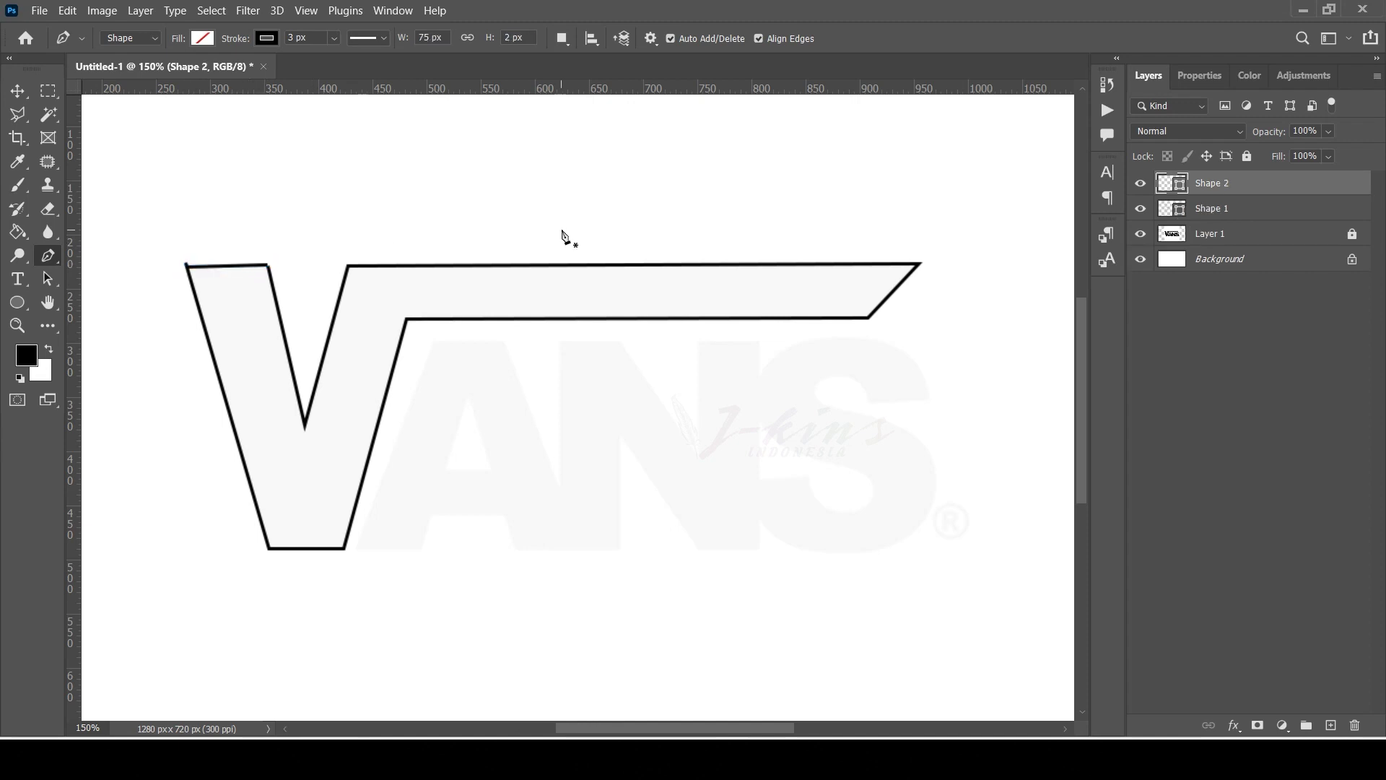
- Trace the A's left side down to its bottom-left corner and left foot
{"action": "key", "text": "v"}
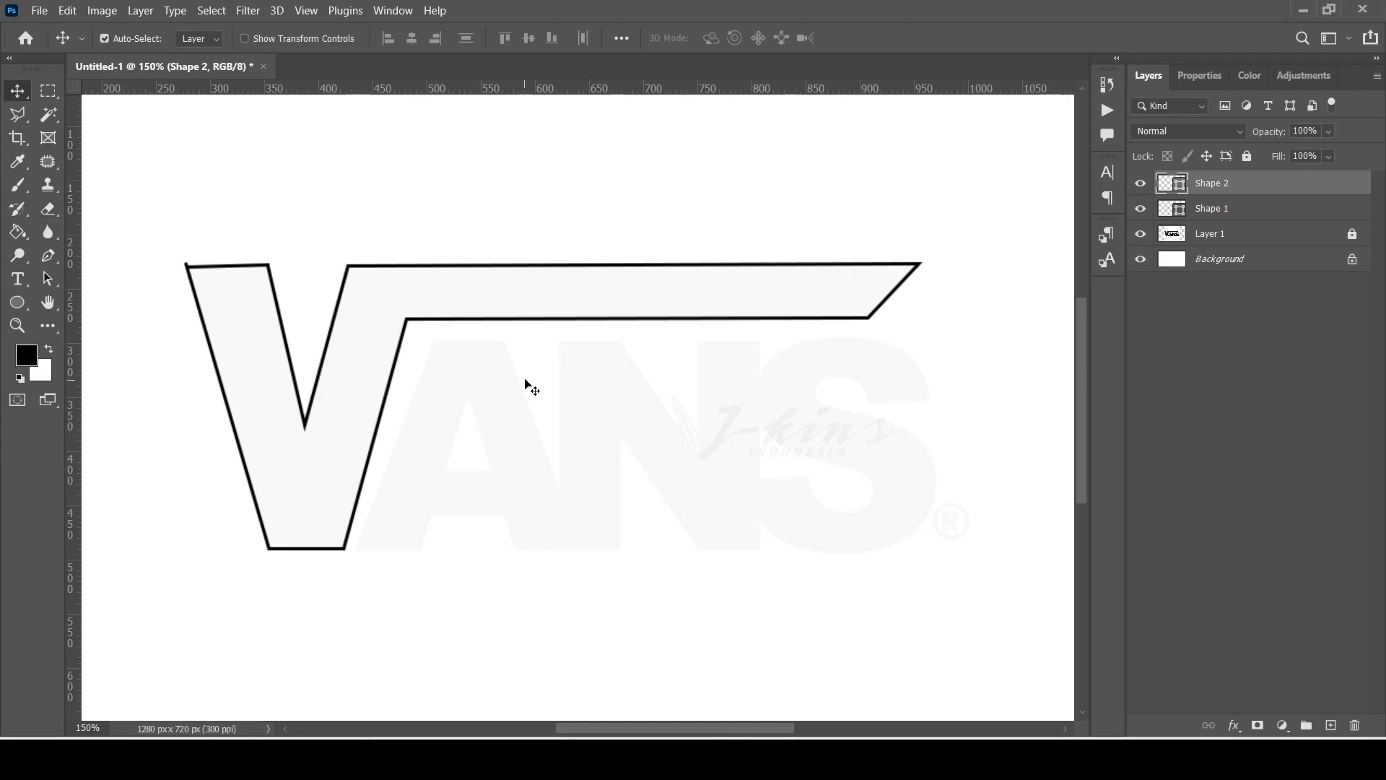
{"action": "key", "text": "p"}
{"action": "left_click", "coordinate": [433, 342]}
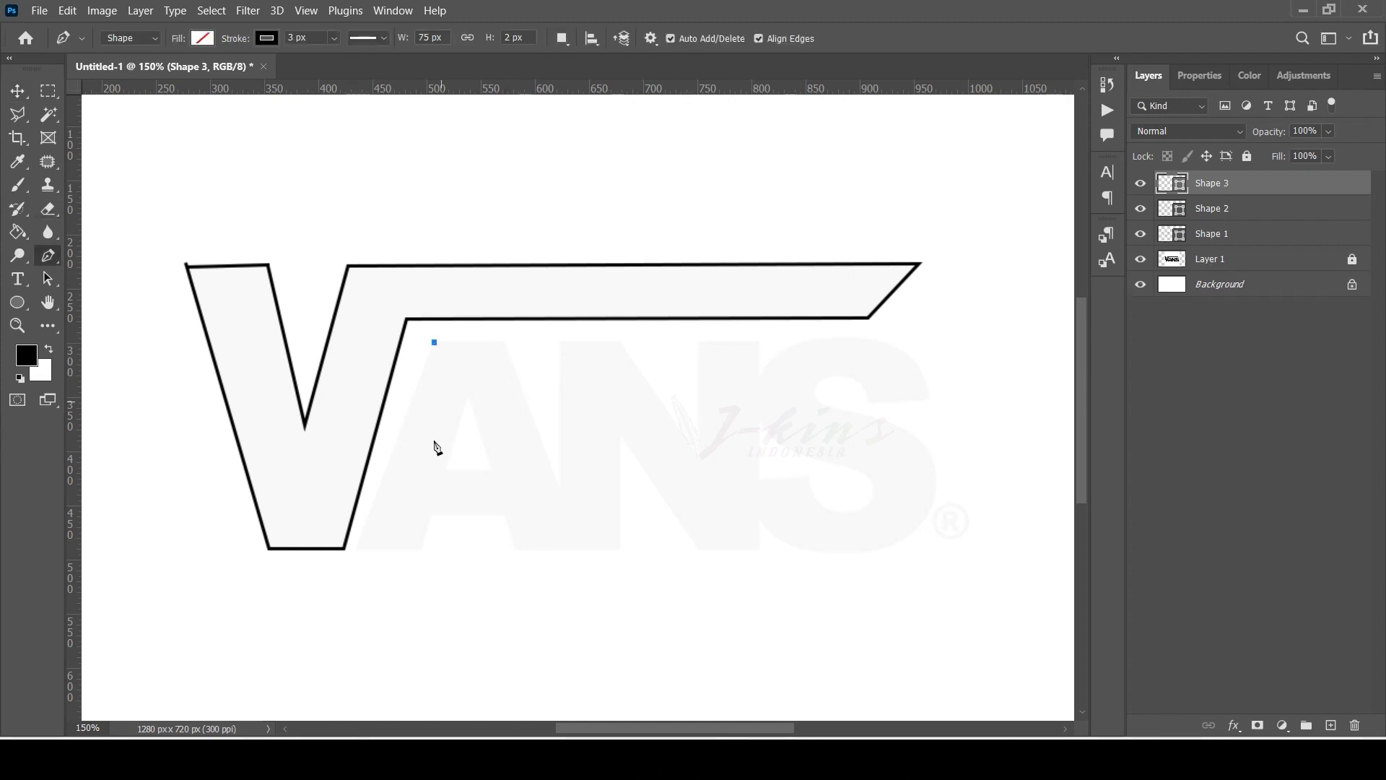
{"action": "left_click", "coordinate": [357, 546]}
{"action": "key", "text": "ctrl+z"}
{"action": "left_click", "coordinate": [359, 550]}
{"action": "left_click", "coordinate": [421, 548]}
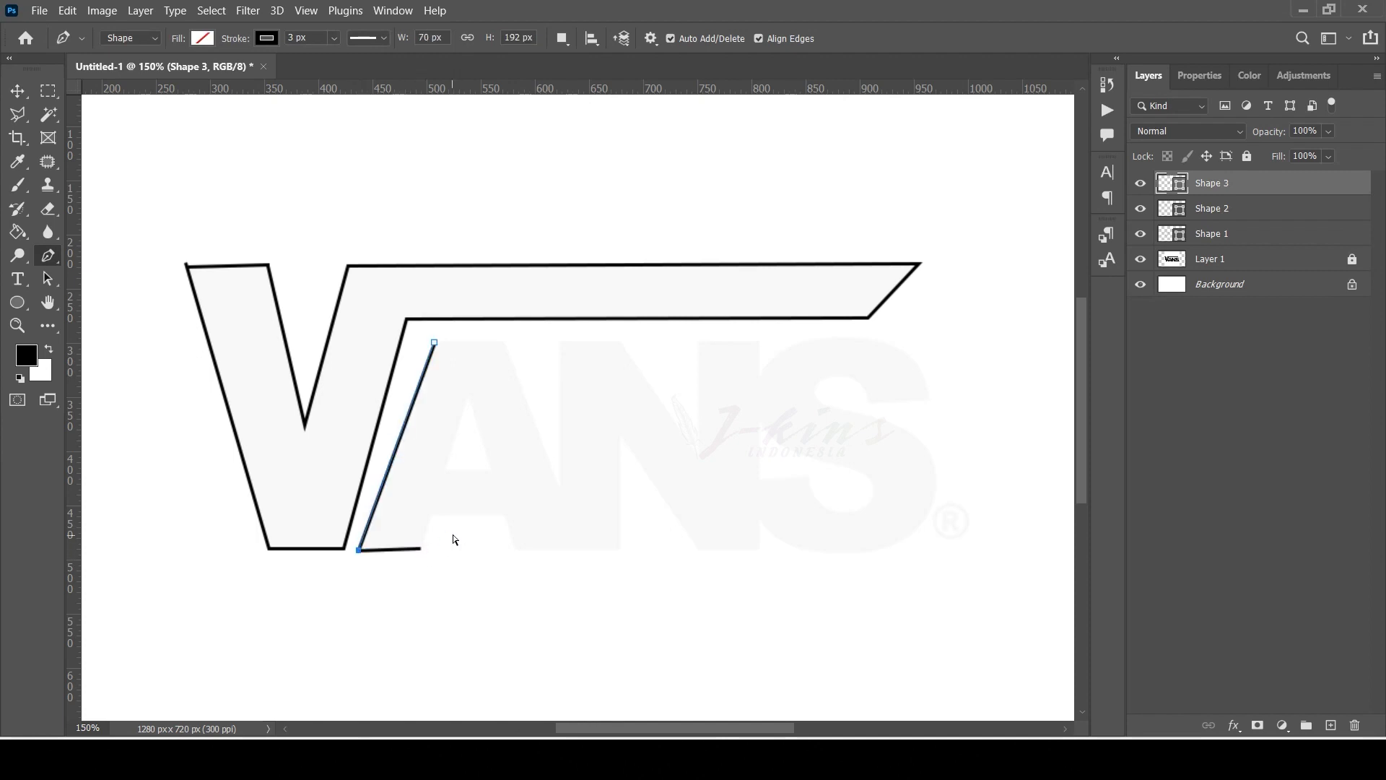
{"action": "key", "text": "ctrl+z"}
{"action": "left_click", "coordinate": [420, 550]}
- Continue along the A's crossbar underside and right foot, then the N's notch, diagonal and right foot
{"action": "left_click", "coordinate": [429, 516]}
{"action": "left_click", "coordinate": [506, 516]}
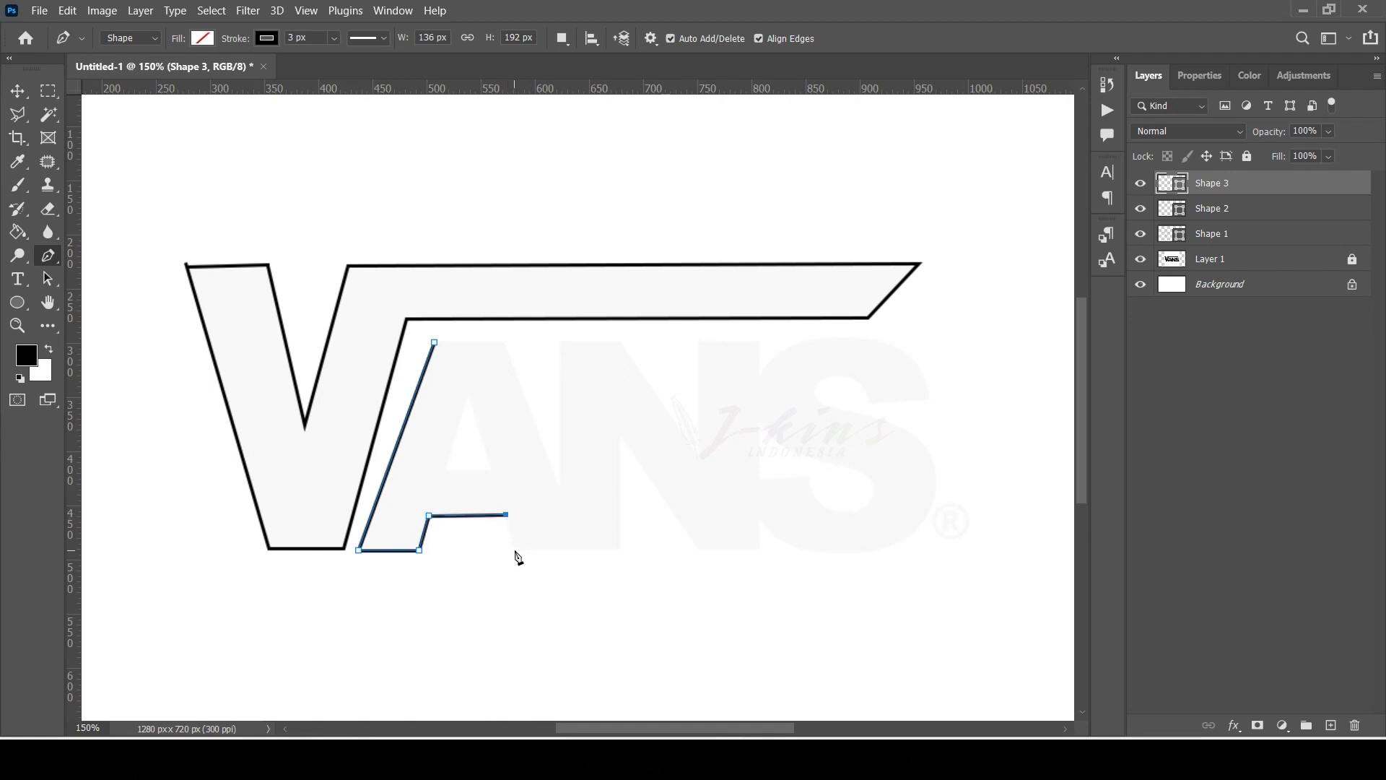
{"action": "left_click", "coordinate": [514, 550]}
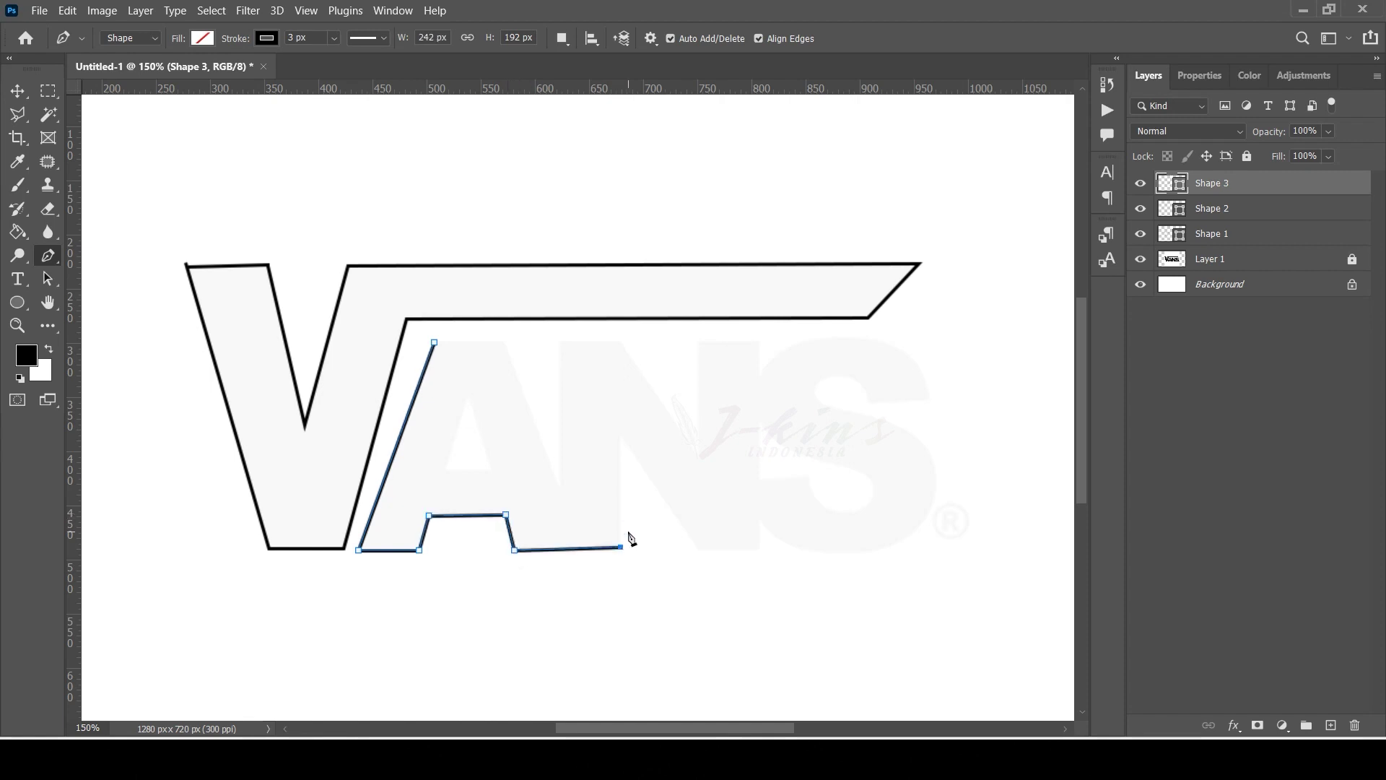
{"action": "left_click", "coordinate": [619, 551]}
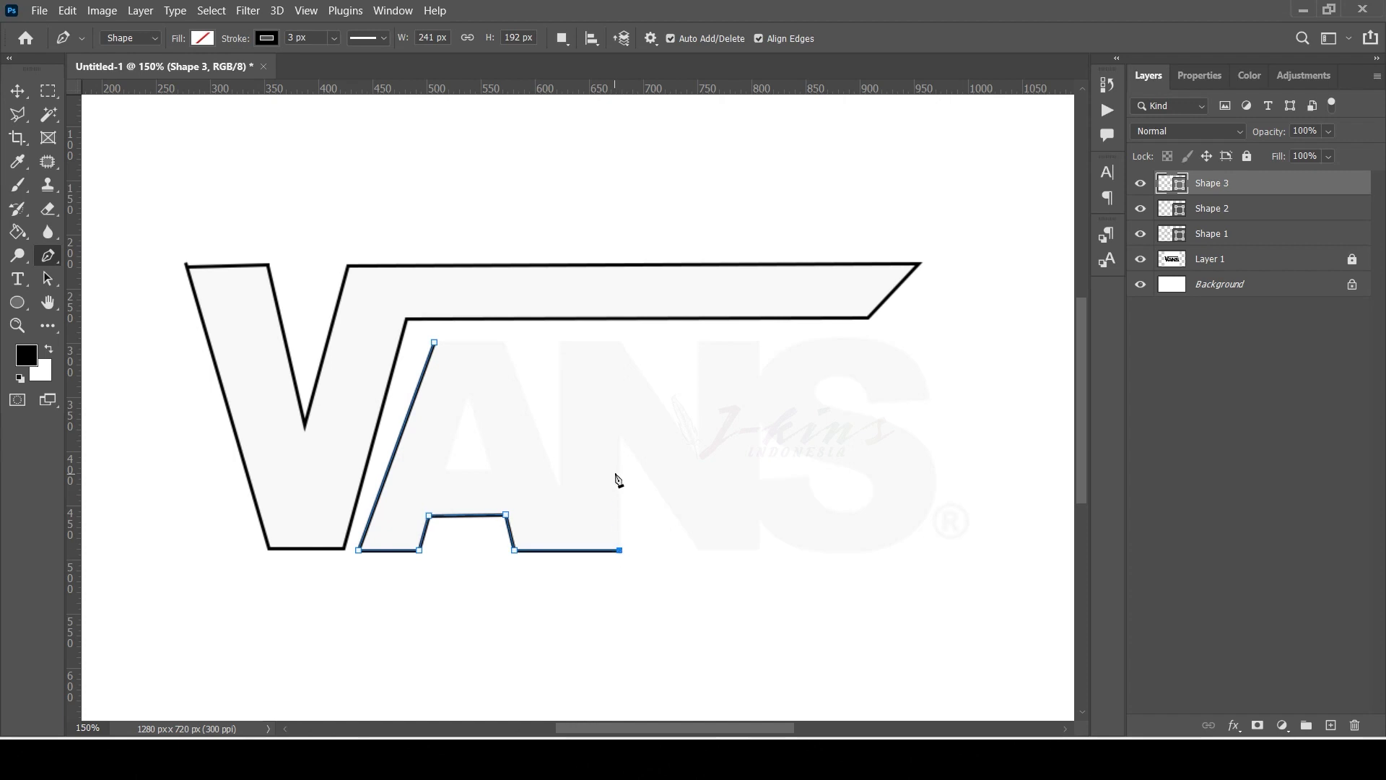
{"action": "left_click", "coordinate": [619, 435]}
{"action": "left_click", "coordinate": [699, 551]}
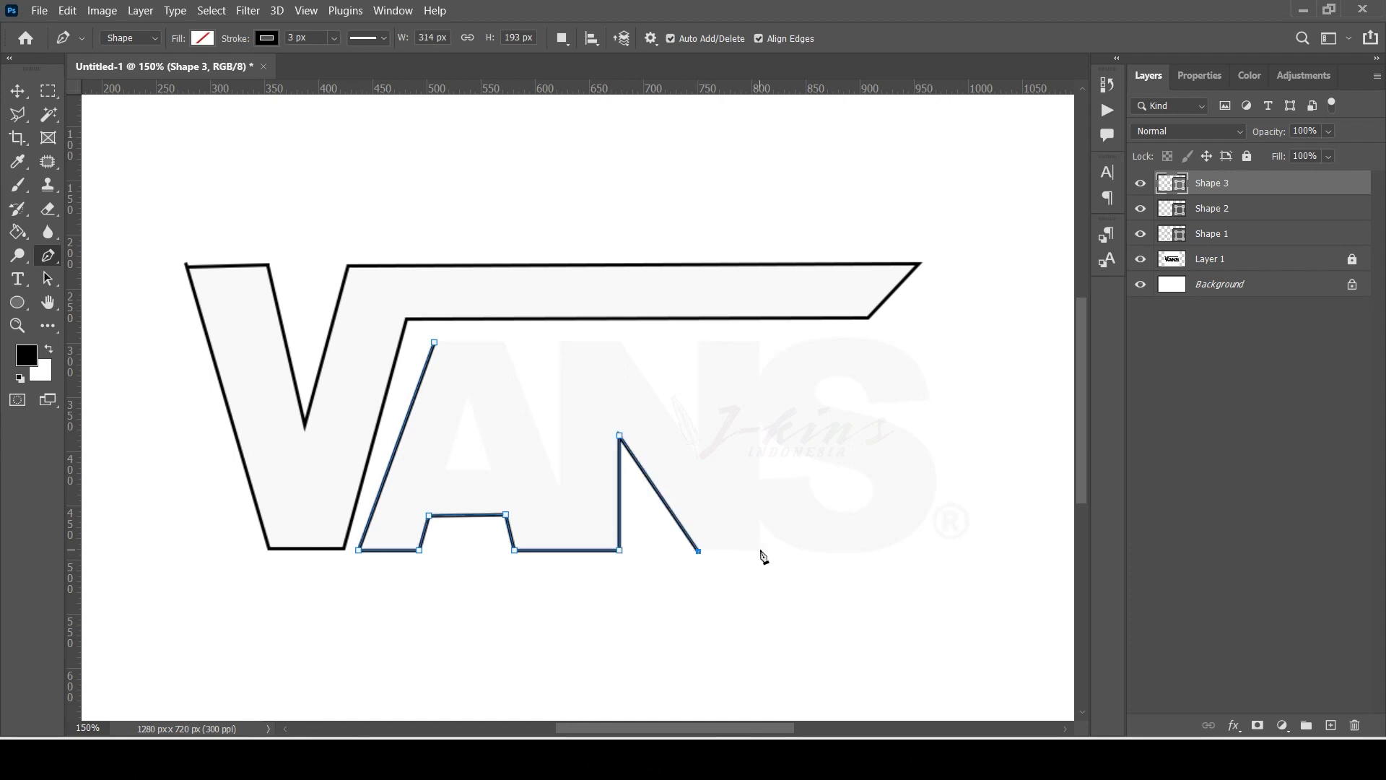
{"action": "left_click", "coordinate": [756, 550]}
{"action": "left_click", "coordinate": [759, 517]}
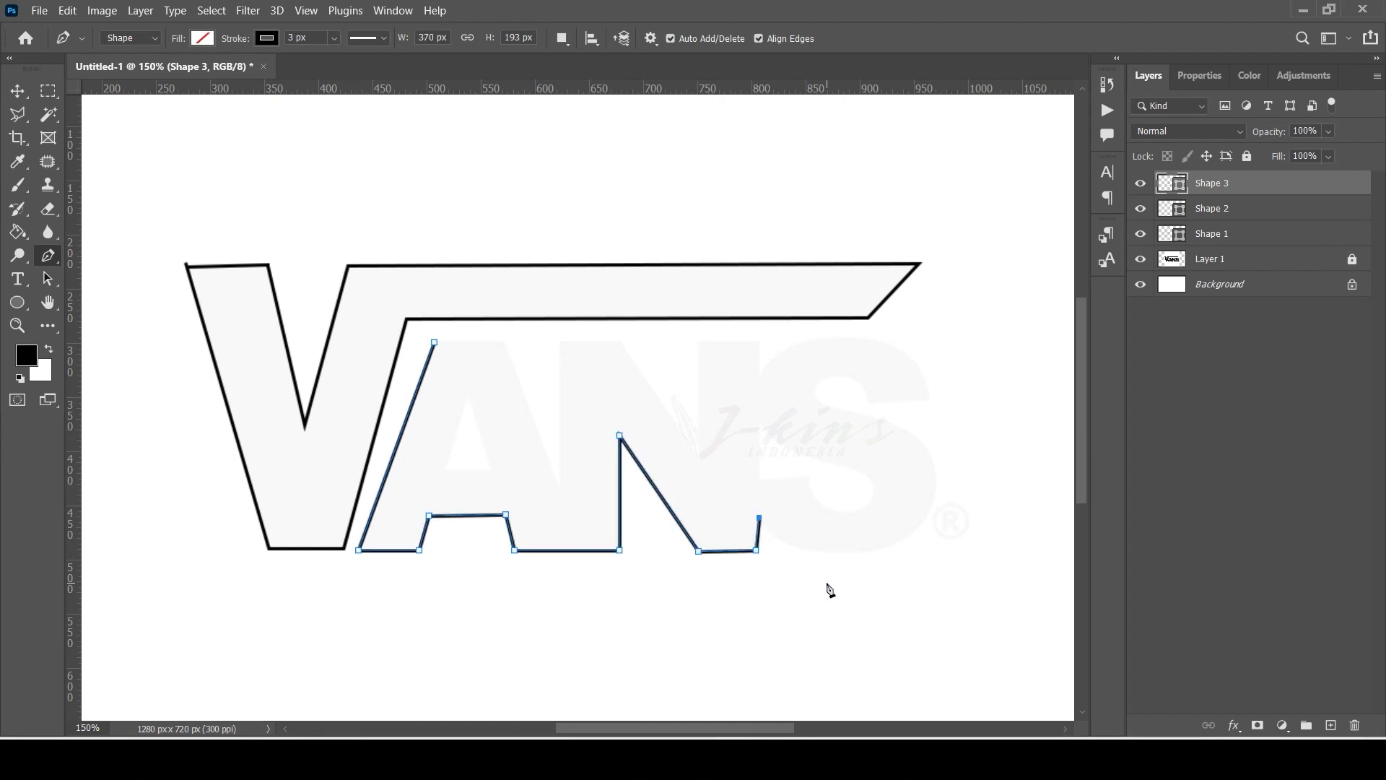
{"action": "key", "text": "Escape"}
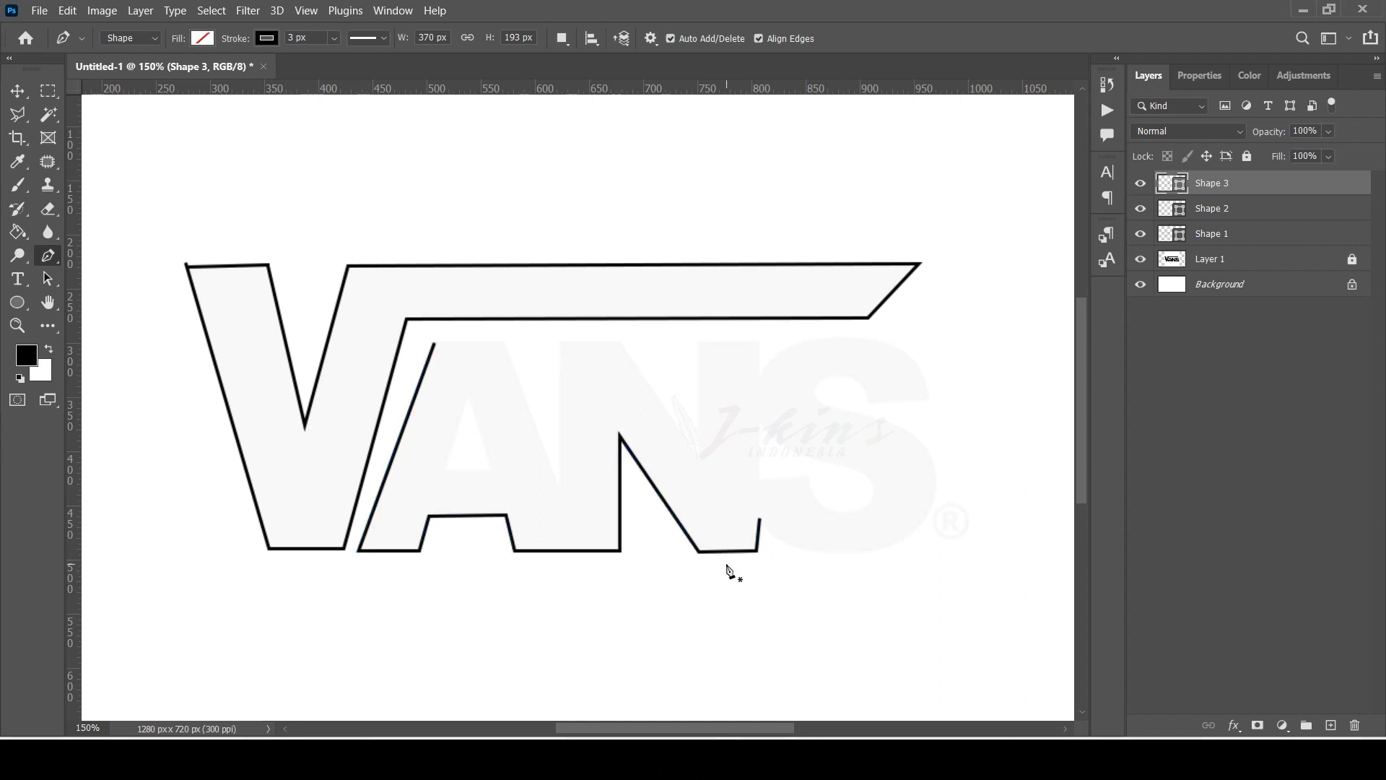
{"action": "left_click", "coordinate": [433, 342]}
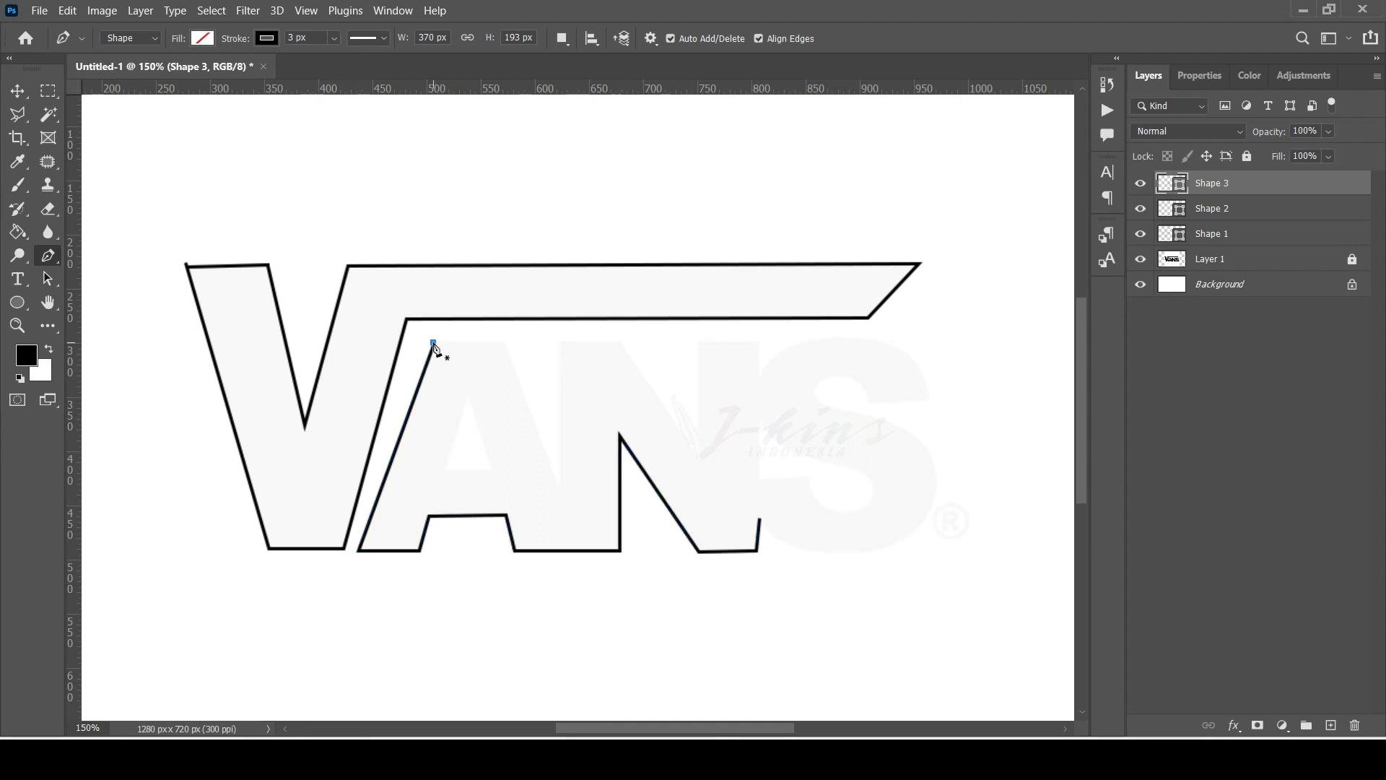
- Trace the A's top and right edge, then the N's left stroke and diagonal
{"action": "left_click", "coordinate": [502, 342]}
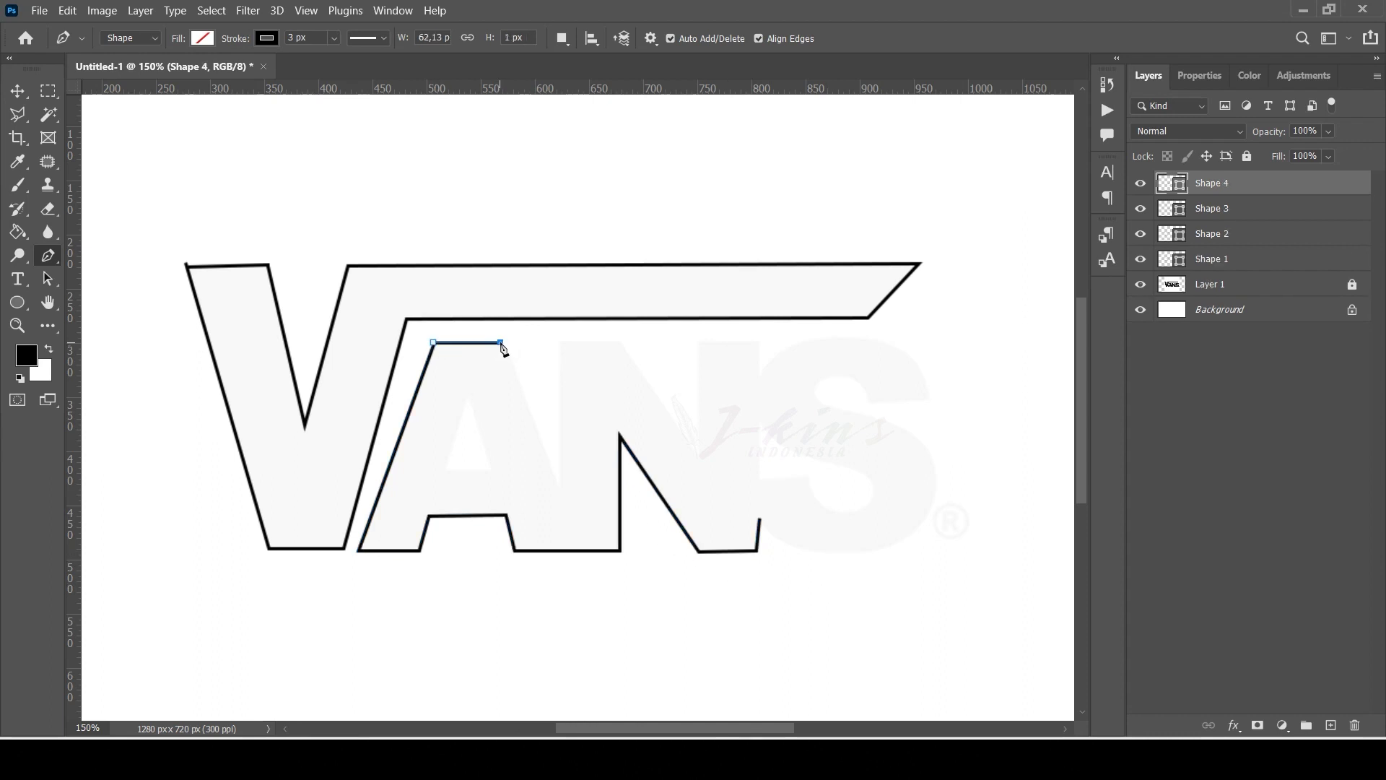
{"action": "left_click", "coordinate": [561, 488]}
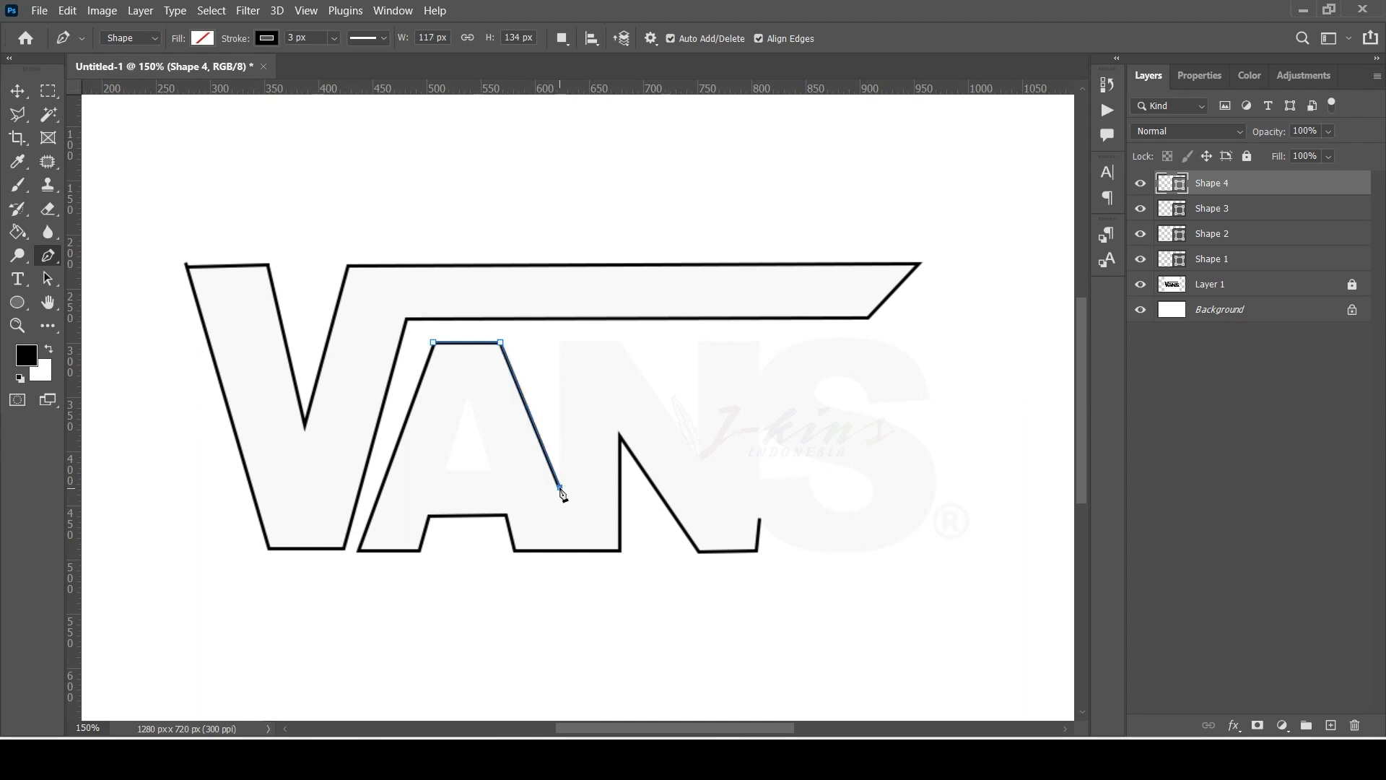
{"action": "left_click", "coordinate": [560, 342]}
{"action": "left_click", "coordinate": [619, 342]}
{"action": "left_click", "coordinate": [698, 456]}
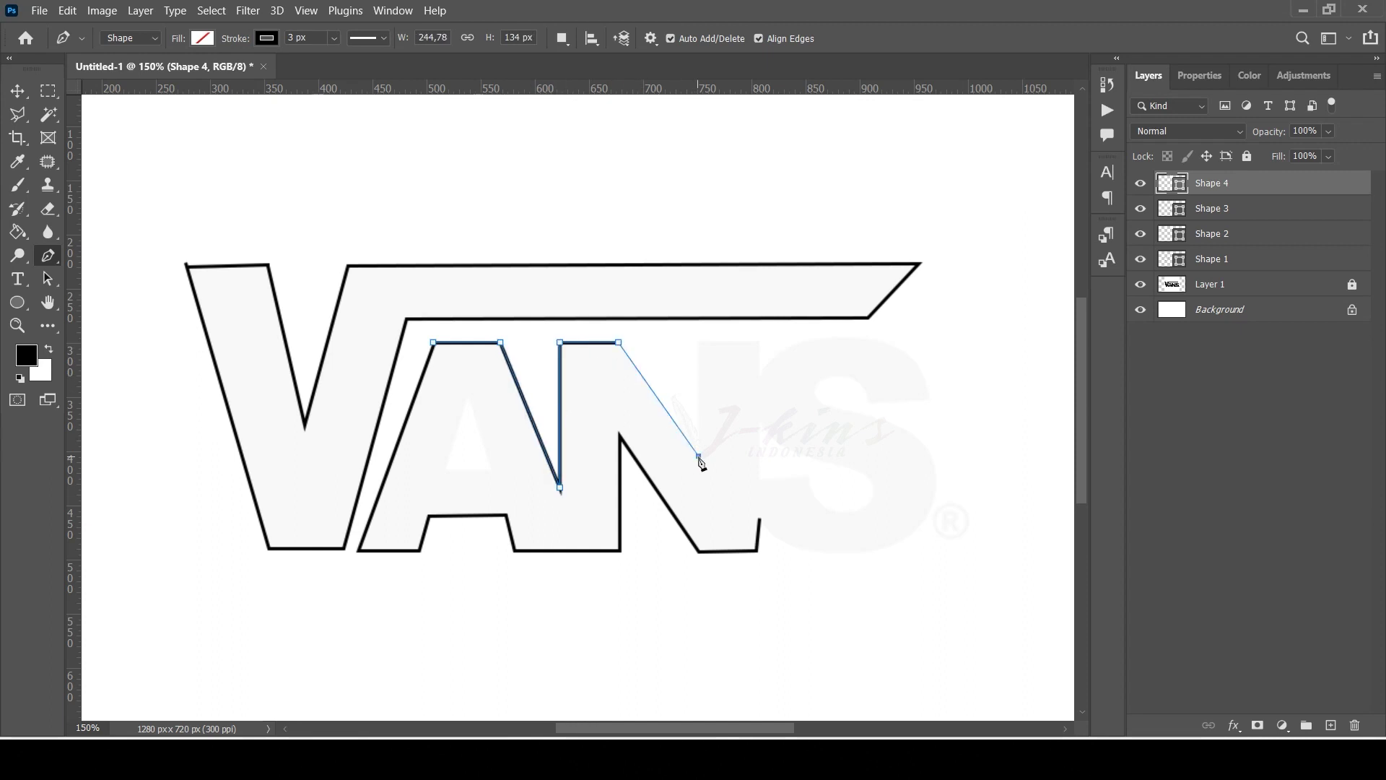
- Complete the N's top and right edge and finish the N outline path
{"action": "left_click", "coordinate": [697, 342]}
{"action": "left_click", "coordinate": [755, 342]}
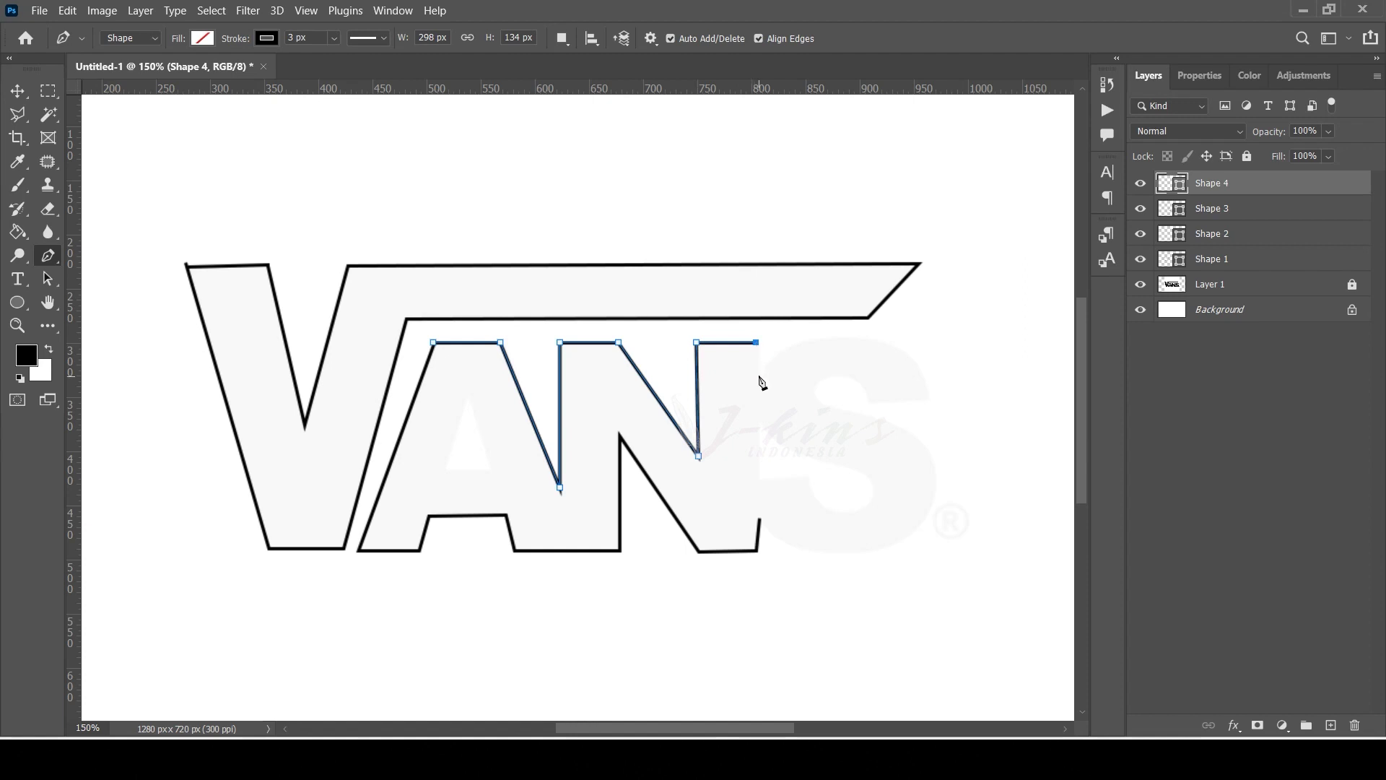
{"action": "left_click", "coordinate": [757, 373]}
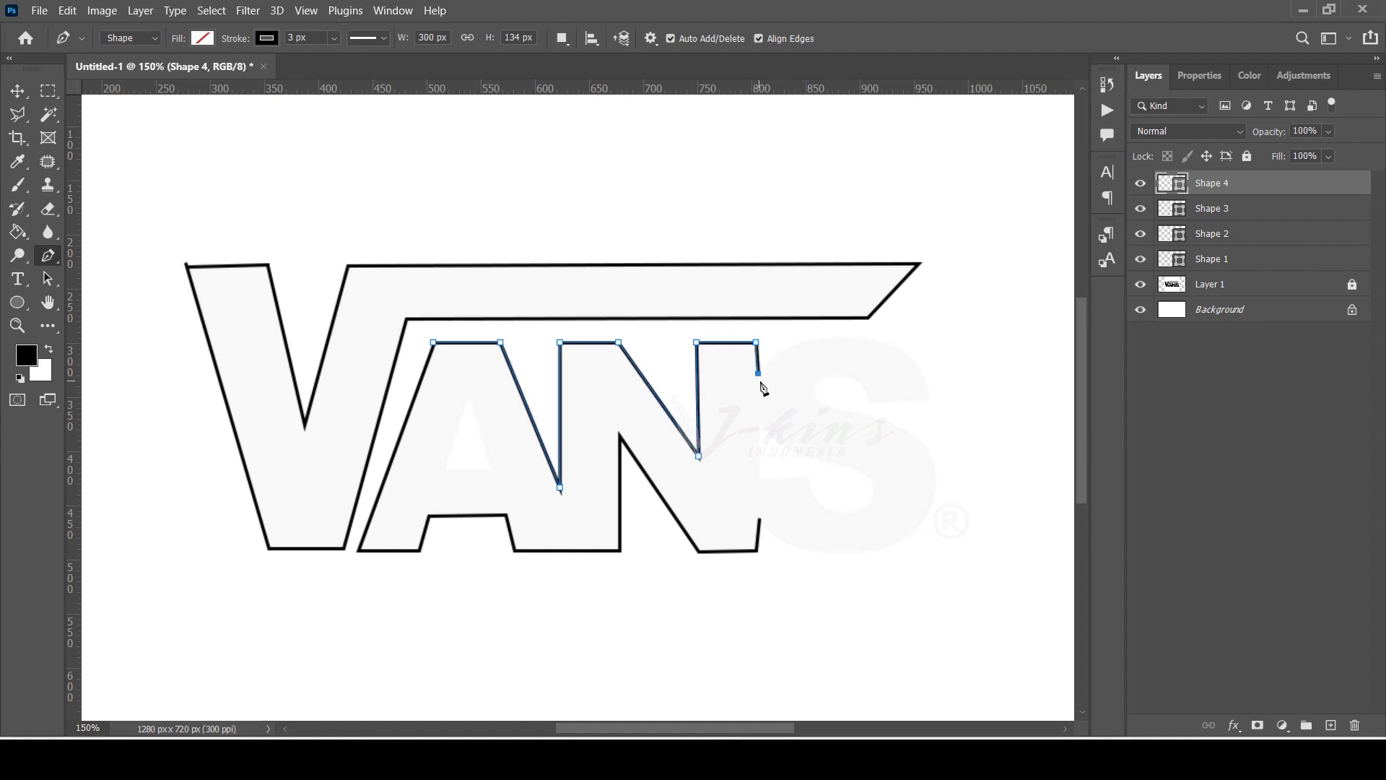
{"action": "key", "text": "ctrl+z"}
{"action": "left_click", "coordinate": [758, 380]}
{"action": "key", "text": "Return"}
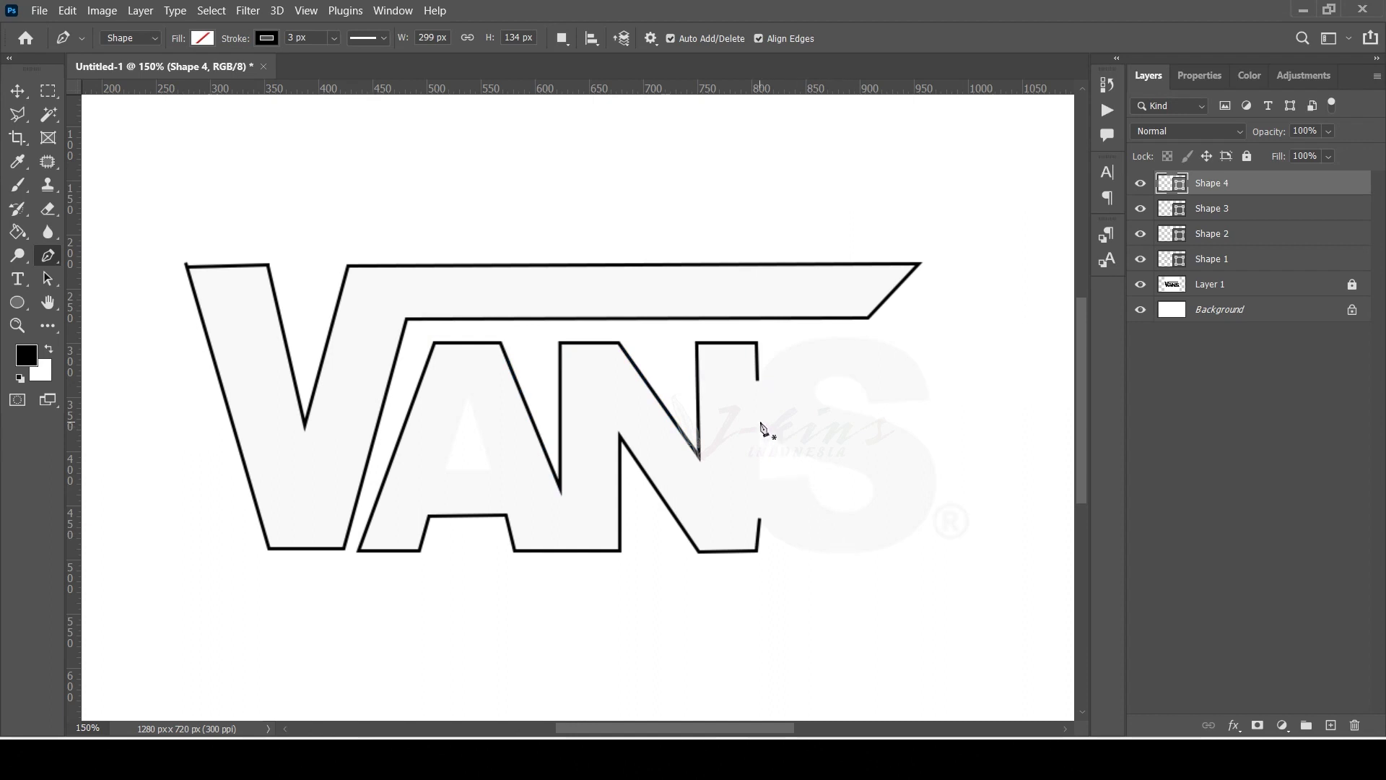
- Trace the S's left edge, short bottom edge and lower bowl as separate paths
{"action": "left_click", "coordinate": [760, 422]}
{"action": "left_click", "coordinate": [762, 478]}
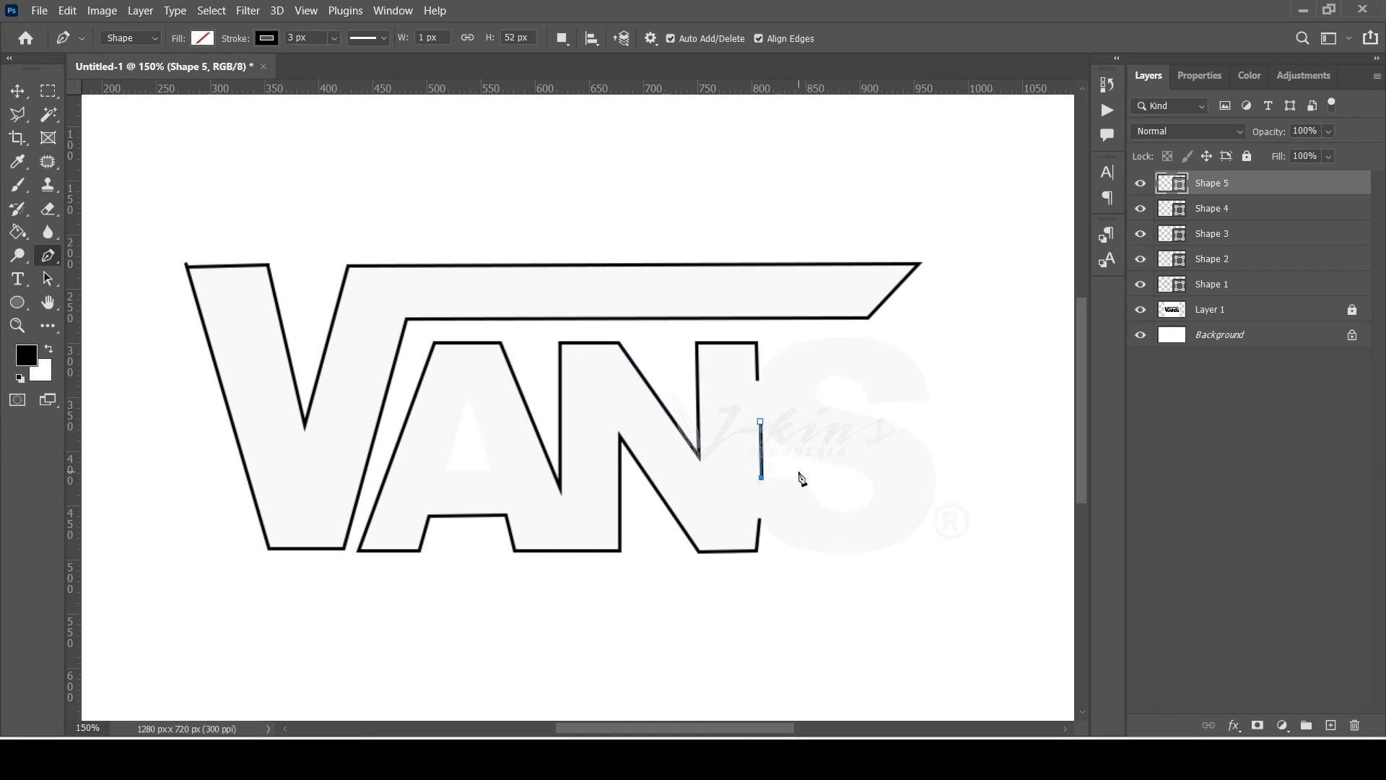
{"action": "key", "text": "Return"}
{"action": "left_click", "coordinate": [762, 477]}
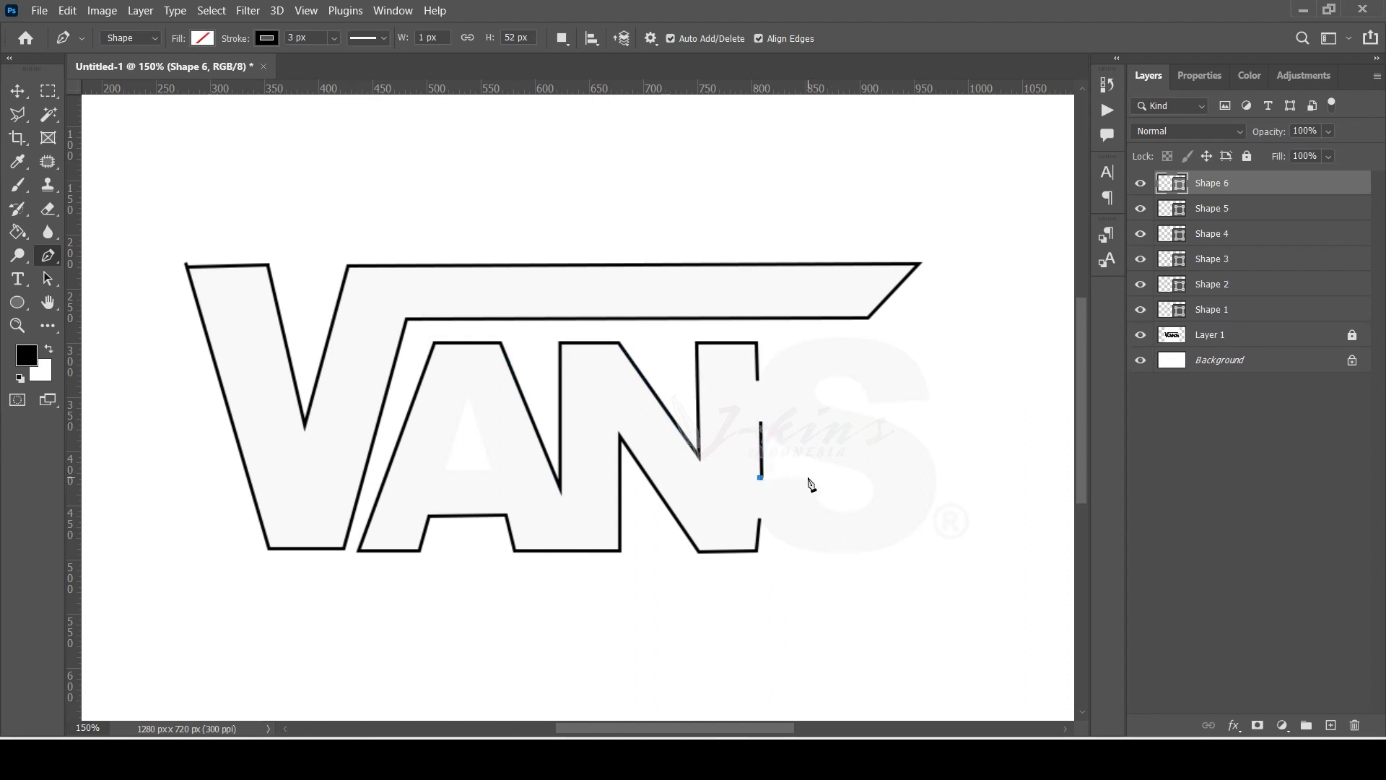
{"action": "left_click", "coordinate": [808, 476]}
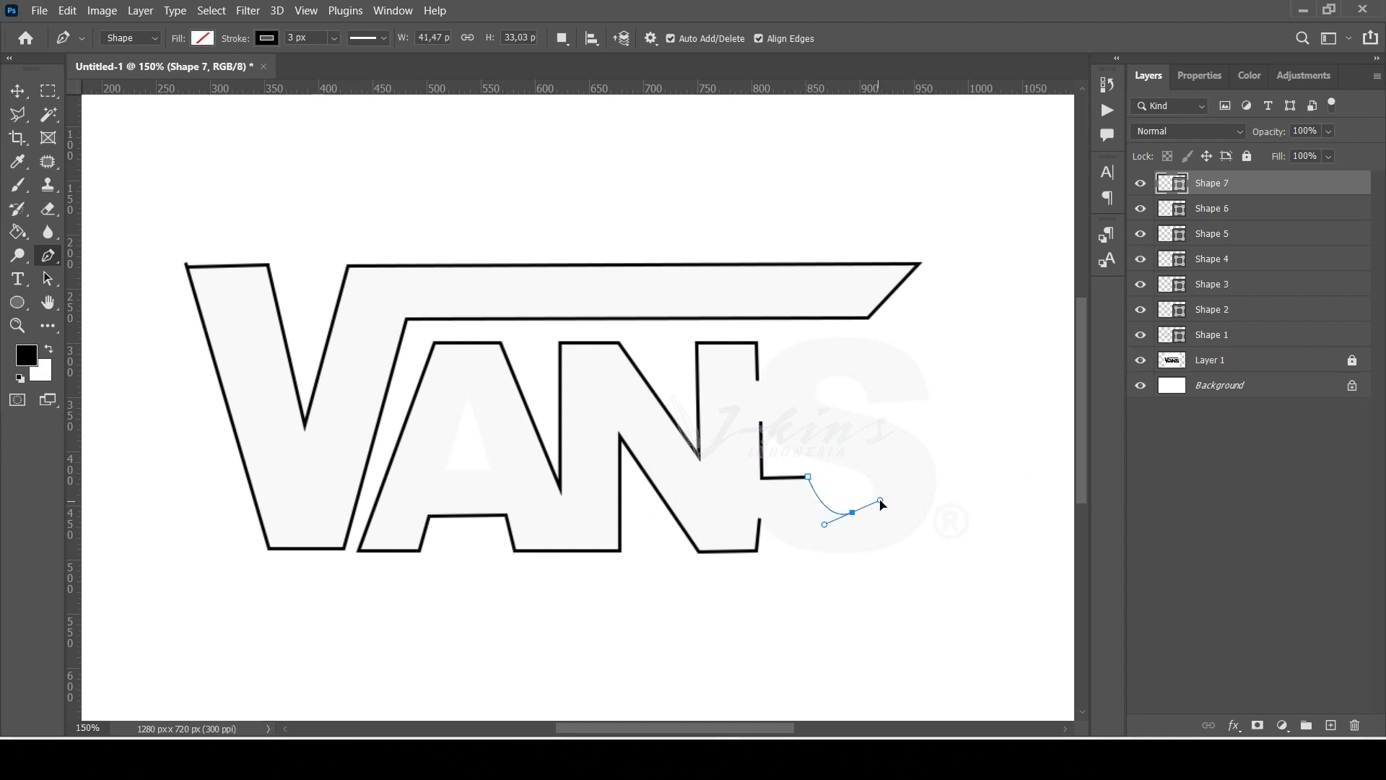
{"action": "mouse_move", "coordinate": [852, 513]}
{"action": "left_mouse_down"}
{"action": "mouse_move", "coordinate": [908, 515]}
{"action": "mouse_move", "coordinate": [851, 445]}
{"action": "left_mouse_up"}
{"action": "key", "text": "Return"}
{"action": "left_click", "coordinate": [852, 512]}
{"action": "key", "text": "Return"}
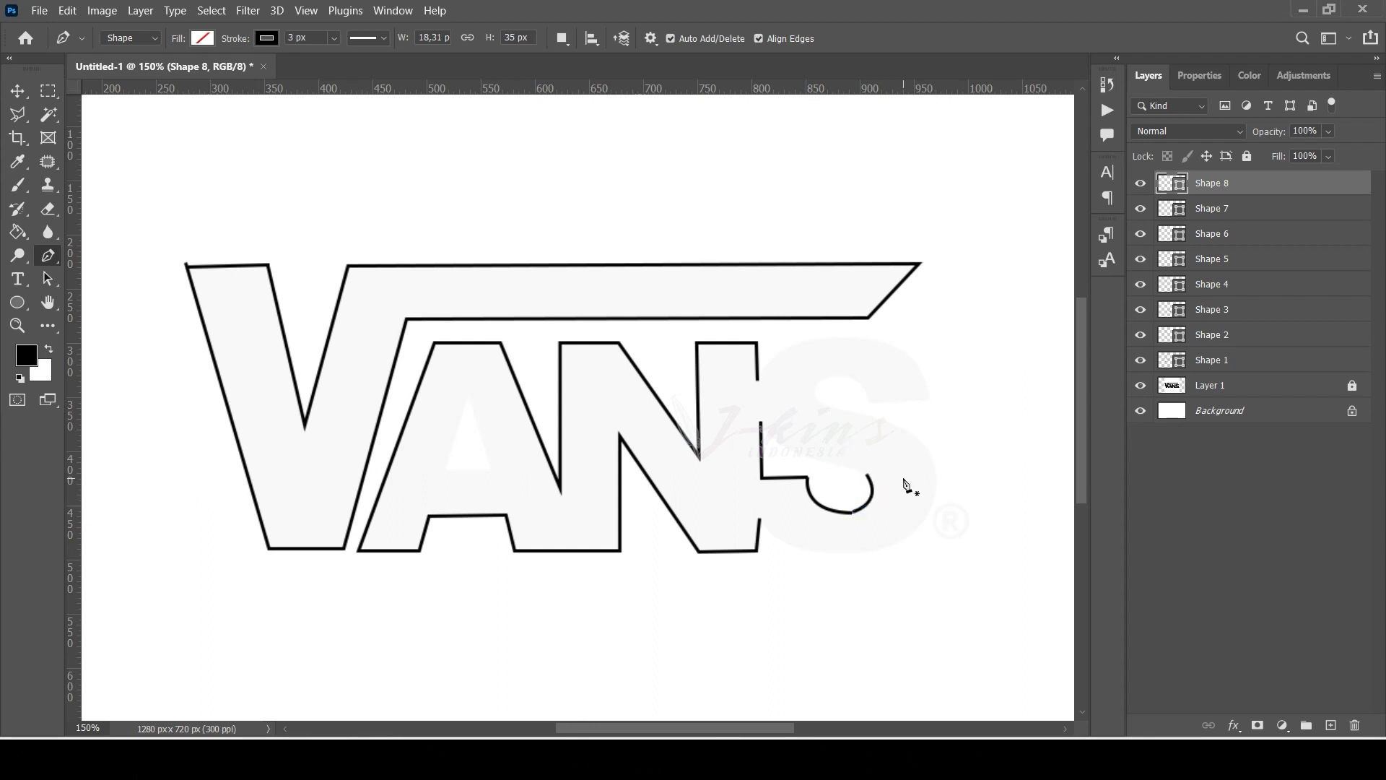
- Begin the S's inner curve from the top of its left edge, then undo it
{"action": "key", "text": "v"}
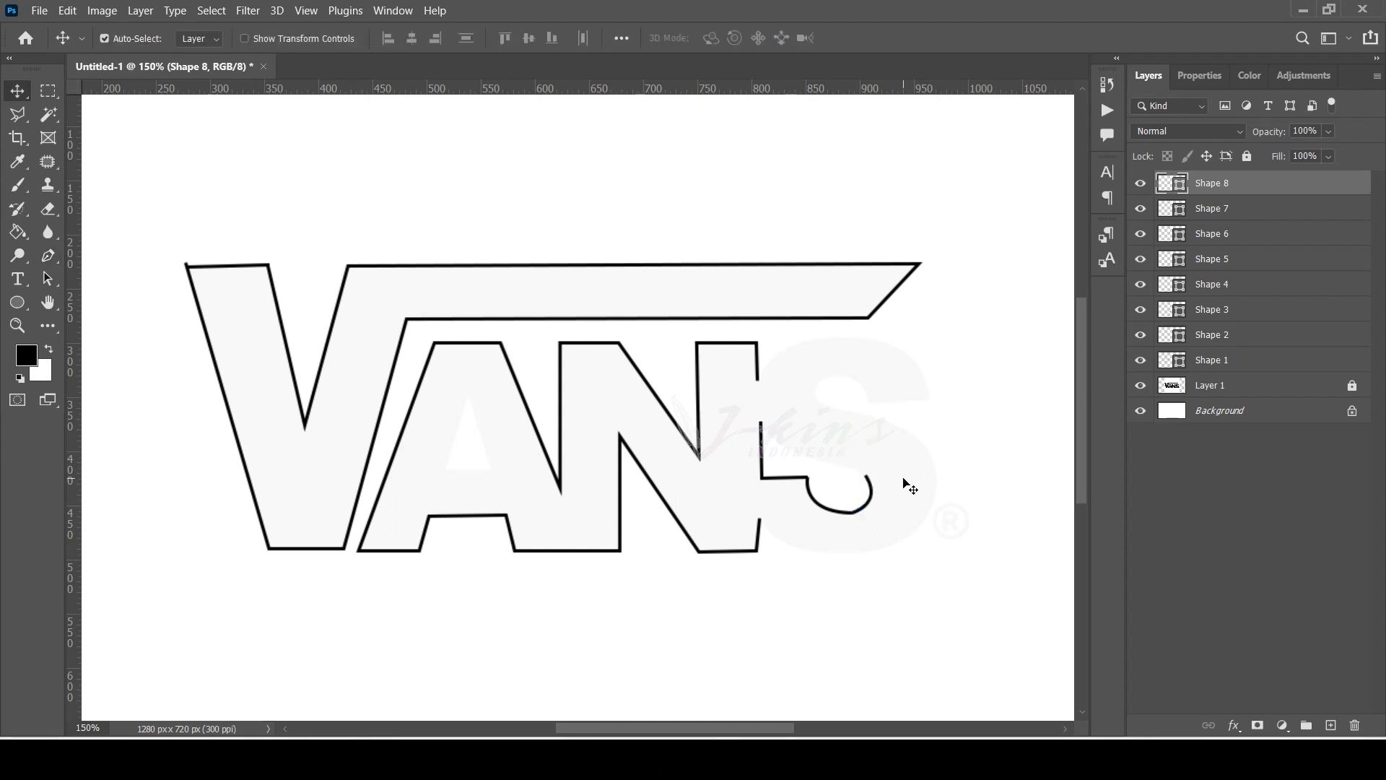
{"action": "key", "text": "ctrl"}
{"action": "key", "text": "p"}
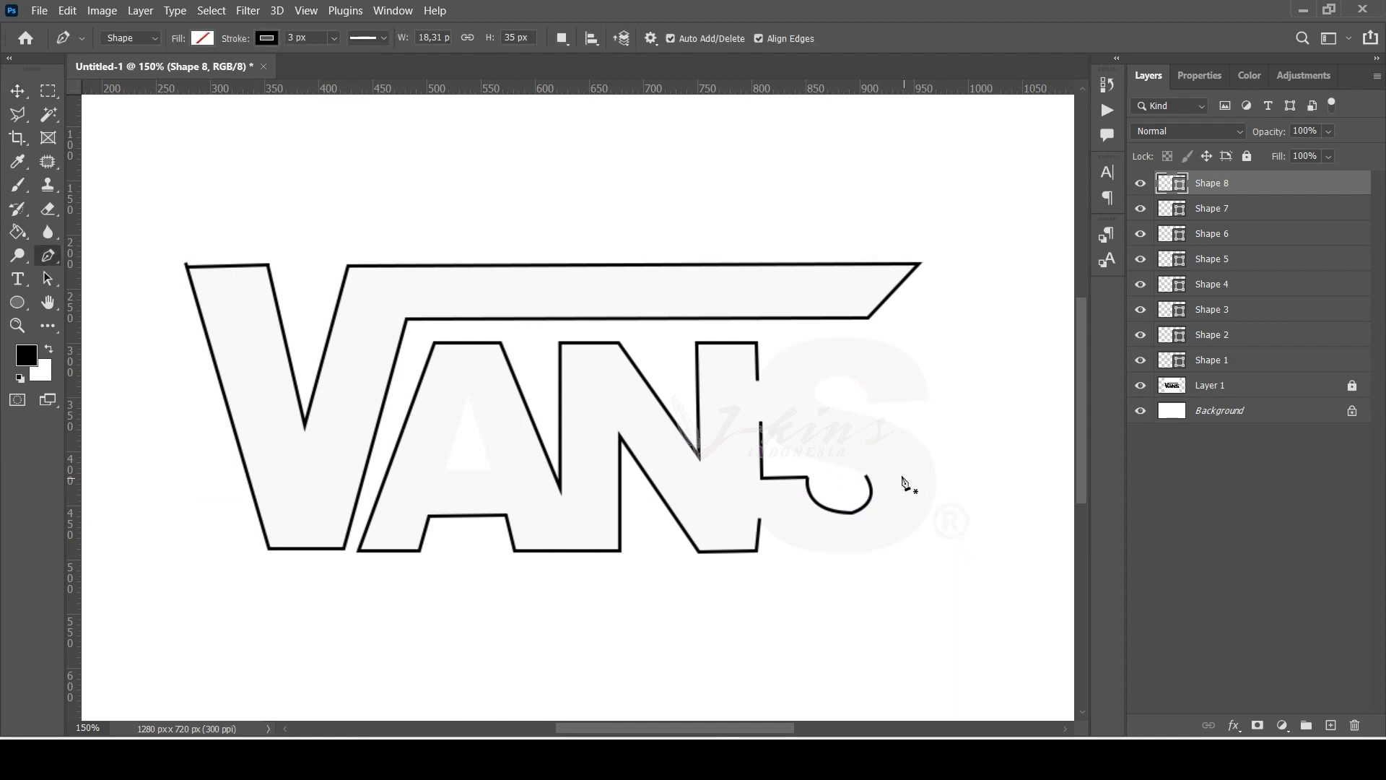
{"action": "left_click", "coordinate": [762, 422]}
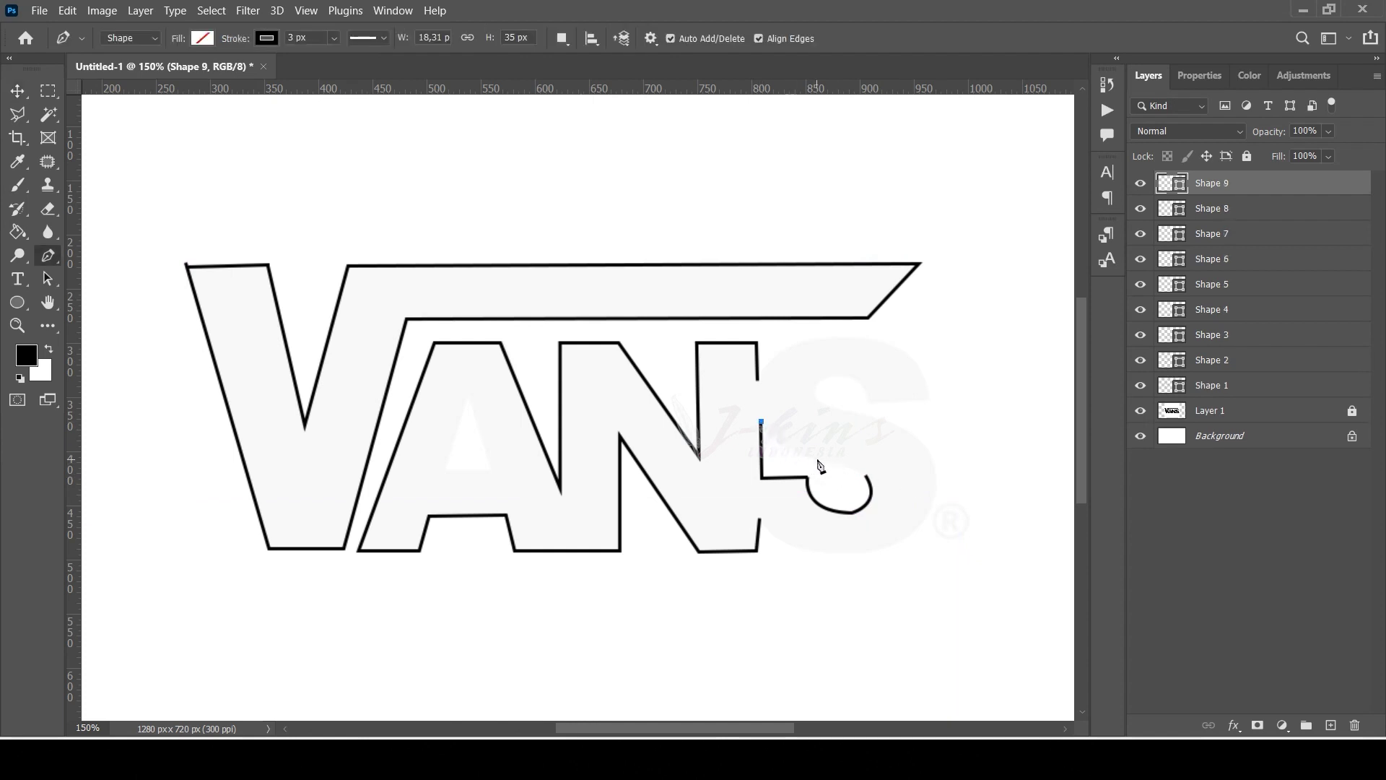
{"action": "left_click_drag", "start_coordinate": [816, 458], "coordinate": [851, 458]}
{"action": "key", "text": "Escape"}
{"action": "key", "text": "ctrl+z"}
- Redraw the S's inner curve several times, keeping one that ends near the bowl
{"action": "left_click_drag", "start_coordinate": [836, 465], "coordinate": [882, 470]}
{"action": "key", "text": "Escape"}
{"action": "key", "text": "ctrl+z"}
{"action": "left_click_drag", "start_coordinate": [793, 450], "coordinate": [802, 460]}
{"action": "key", "text": "Escape"}
{"action": "key", "text": "ctrl+z"}
{"action": "left_click_drag", "start_coordinate": [809, 457], "coordinate": [831, 473]}
{"action": "key", "text": "Escape"}
- Try a connecting curve from the bowl's upper tip toward the inner curve, then undo it
{"action": "left_click", "coordinate": [867, 476]}
{"action": "left_click_drag", "start_coordinate": [804, 455], "coordinate": [782, 463]}
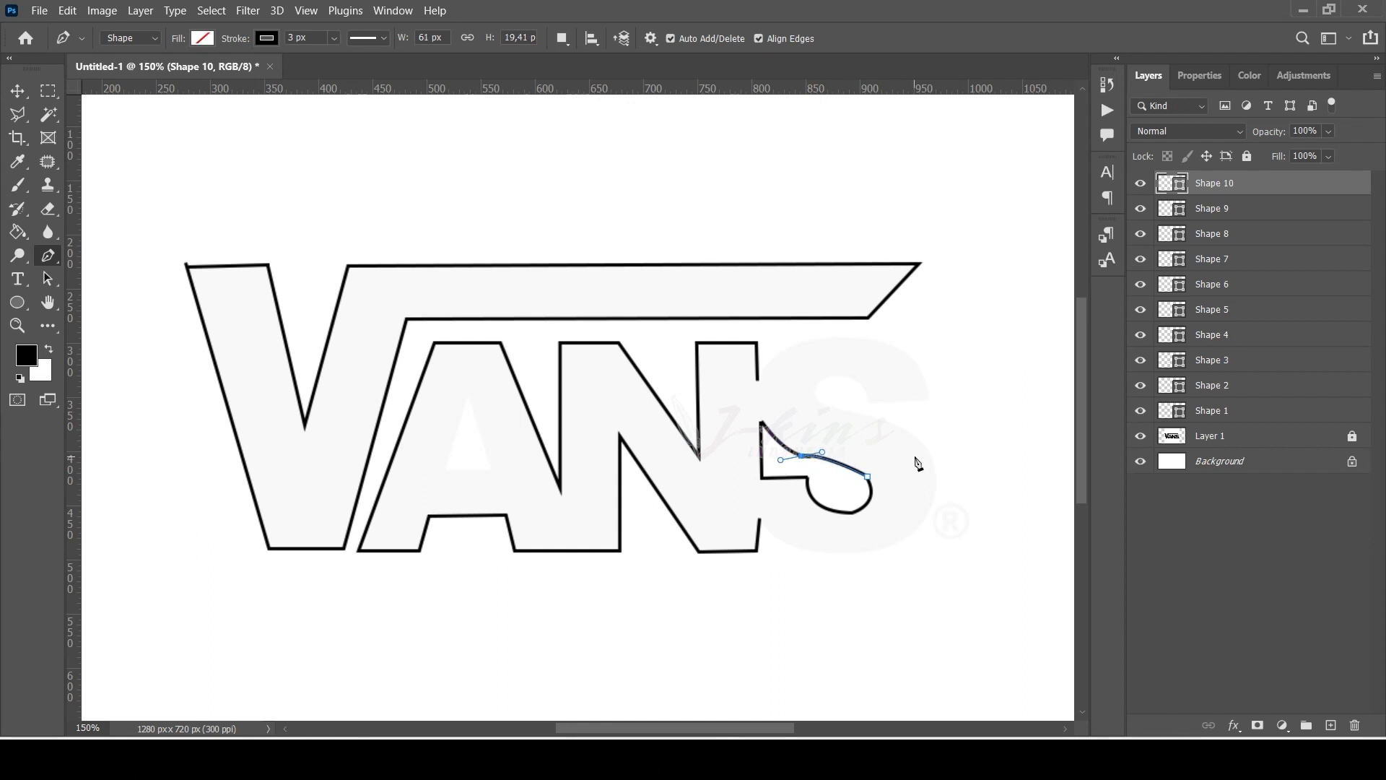
{"action": "key", "text": "Escape"}
{"action": "key", "text": "ctrl+z"}
- Zoom to 300%, discard the connecting curve, and retry the inner curve from the S's left edge
{"action": "key", "text": "ctrl+plus"}
{"action": "left_click_drag", "start_coordinate": [632, 733], "coordinate": [731, 734]}
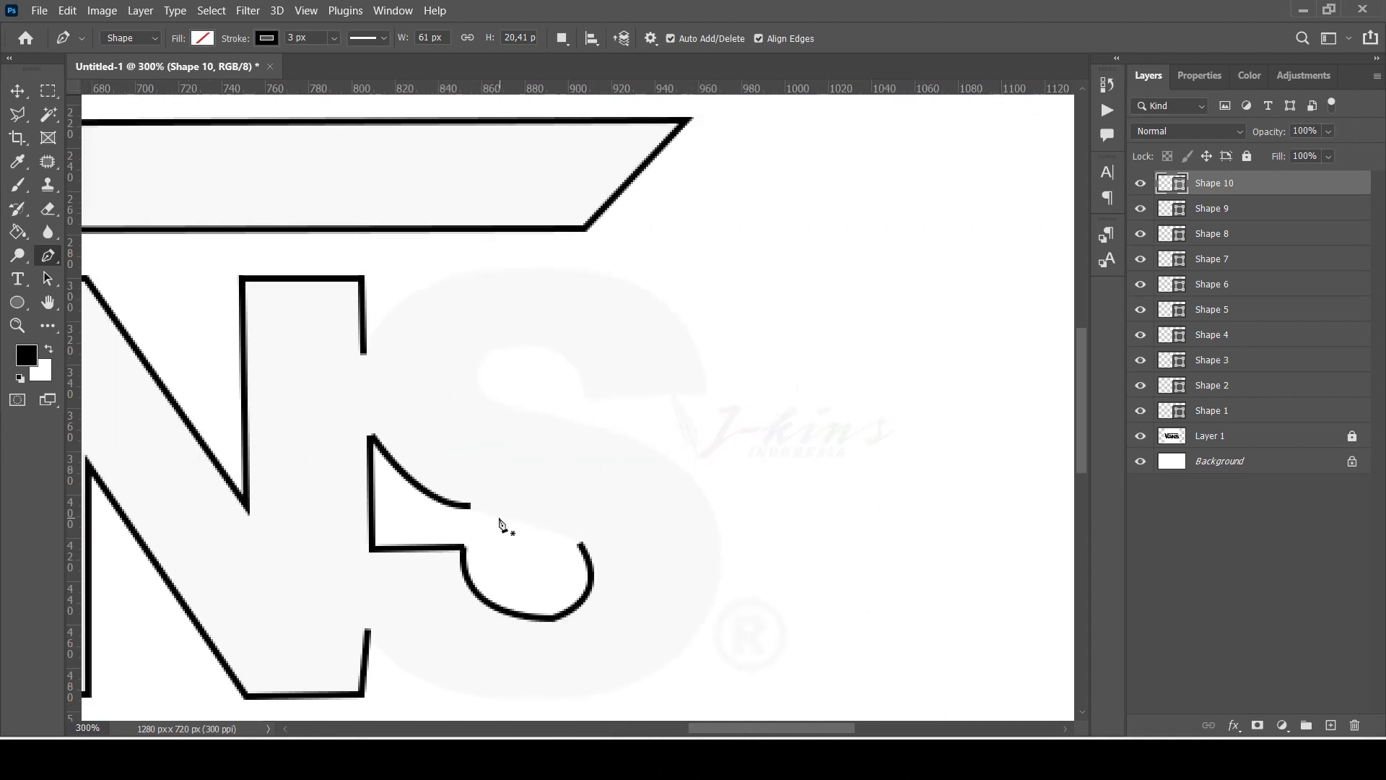
{"action": "key", "text": "ctrl+z"}
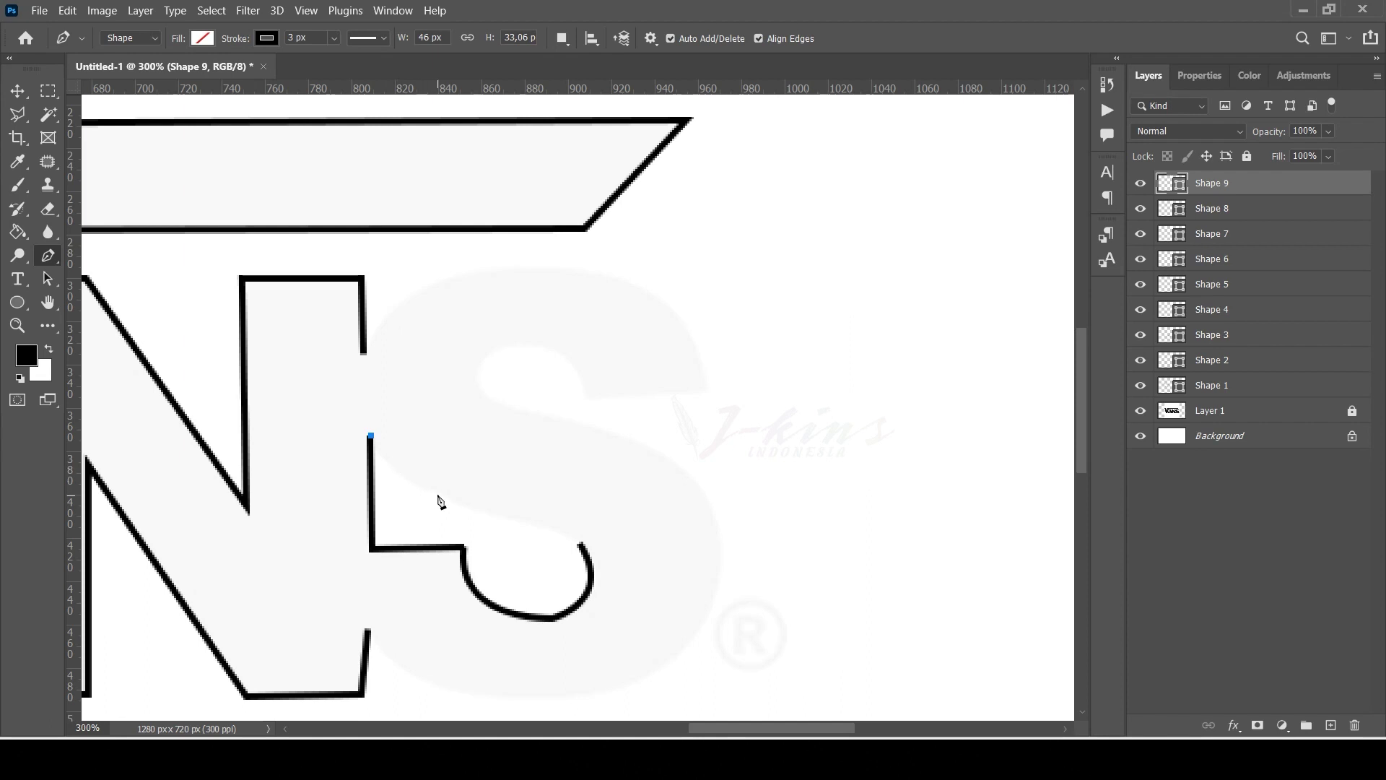
{"action": "left_click_drag", "start_coordinate": [438, 493], "coordinate": [547, 520]}
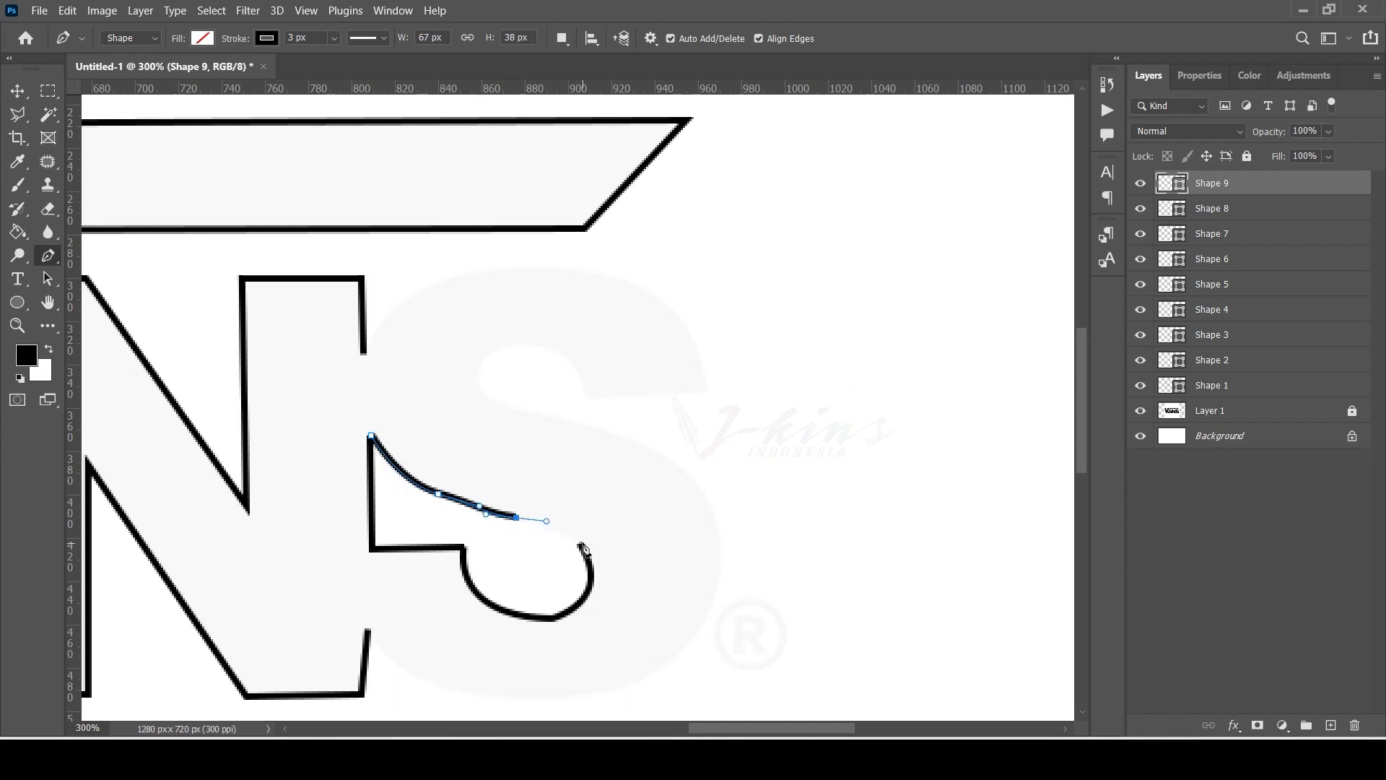
{"action": "key", "text": "Escape"}
{"action": "key", "text": "ctrl+z"}
{"action": "key", "text": "Escape"}
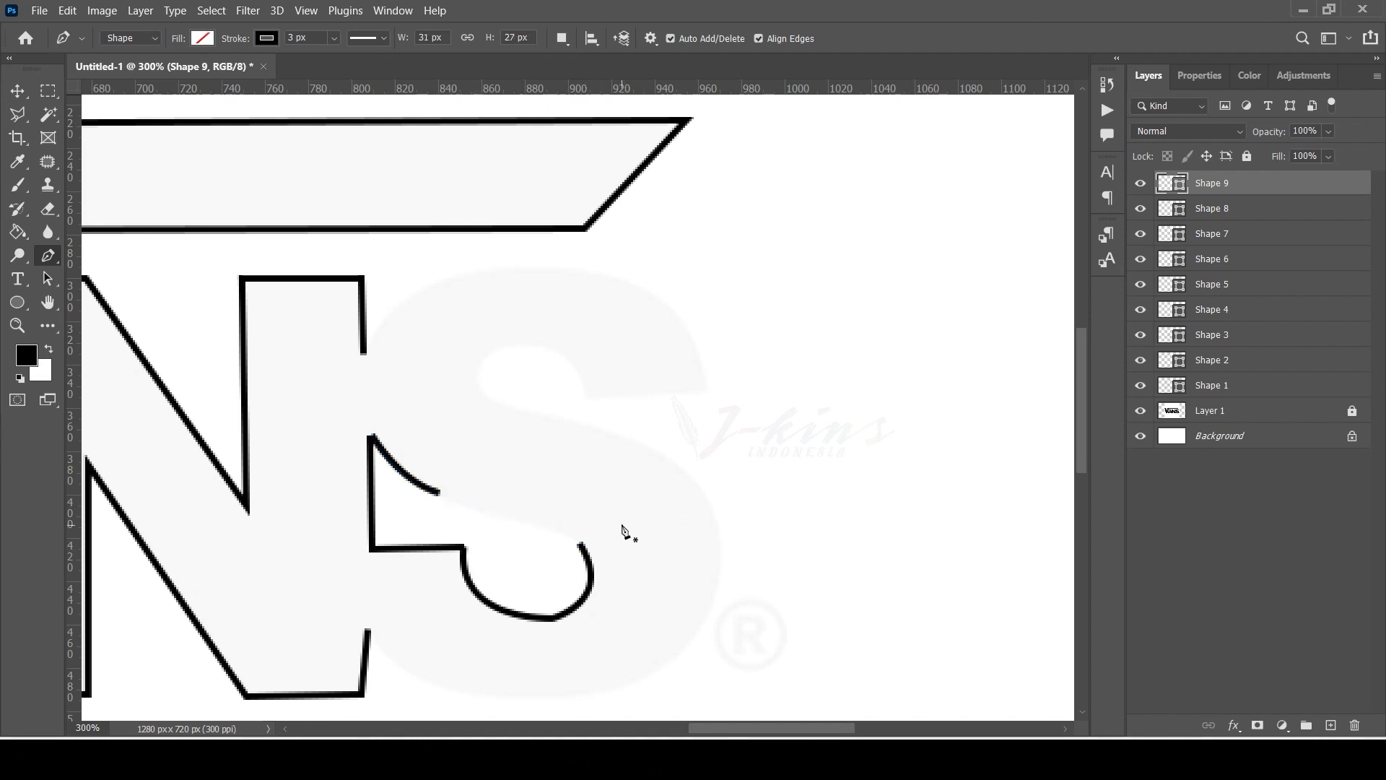
{"action": "key", "text": "ctrl+z"}
- Redraw the S's inner curve as one long stroke ending near the bowl
{"action": "left_click", "coordinate": [370, 438]}
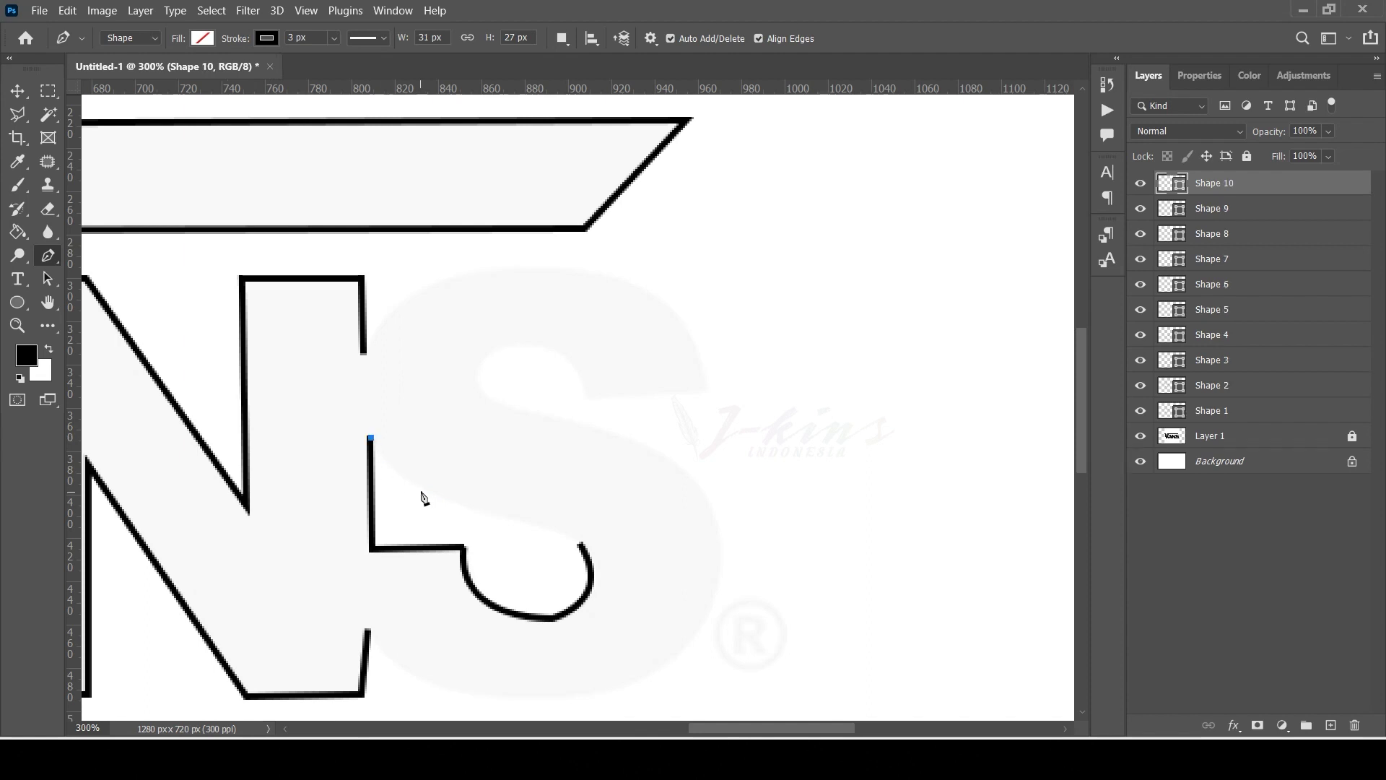
{"action": "left_click_drag", "start_coordinate": [432, 494], "coordinate": [464, 494]}
{"action": "key", "text": "Escape"}
{"action": "key", "text": "ctrl+z"}
{"action": "mouse_move", "coordinate": [545, 528]}
{"action": "left_mouse_down"}
{"action": "mouse_move", "coordinate": [691, 481]}
{"action": "mouse_move", "coordinate": [708, 547]}
{"action": "mouse_move", "coordinate": [696, 551]}
{"action": "left_mouse_up"}
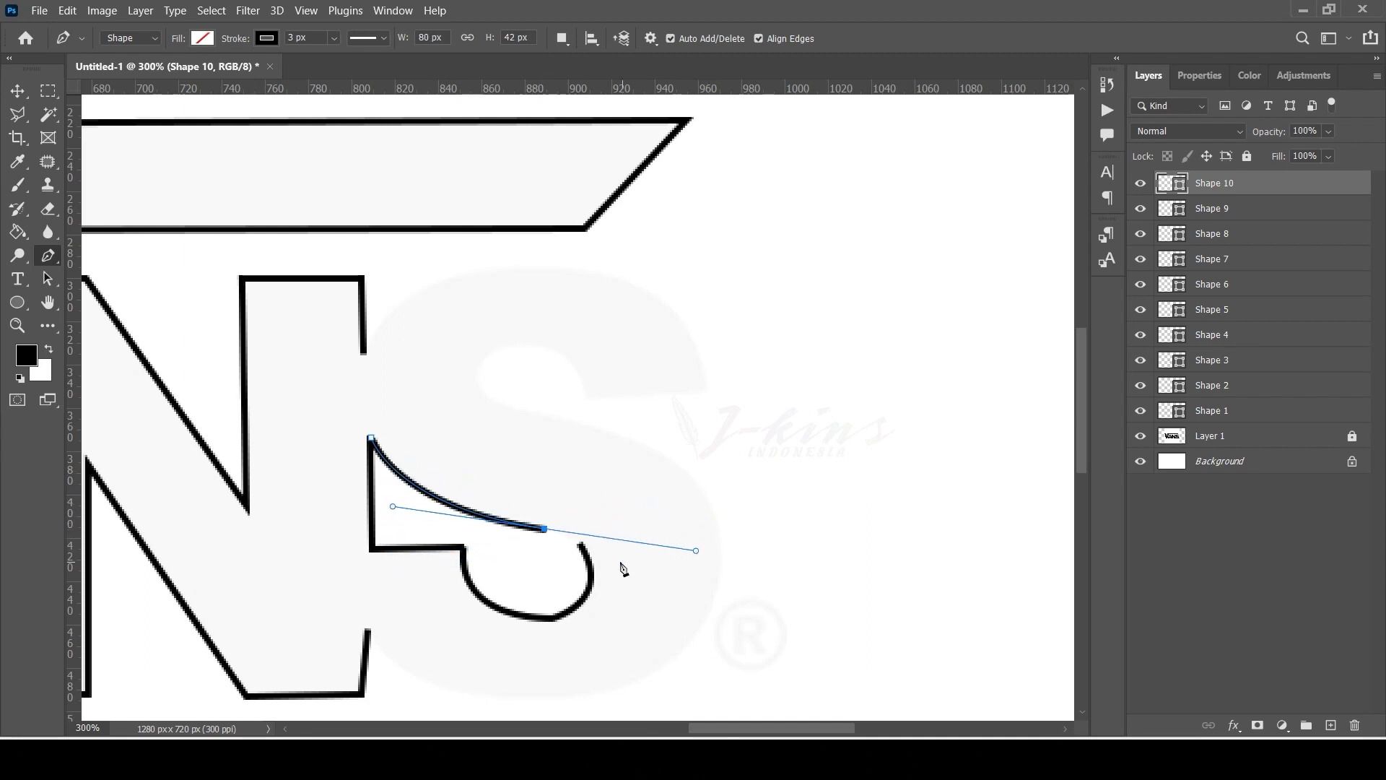
{"action": "key", "text": "Escape"}
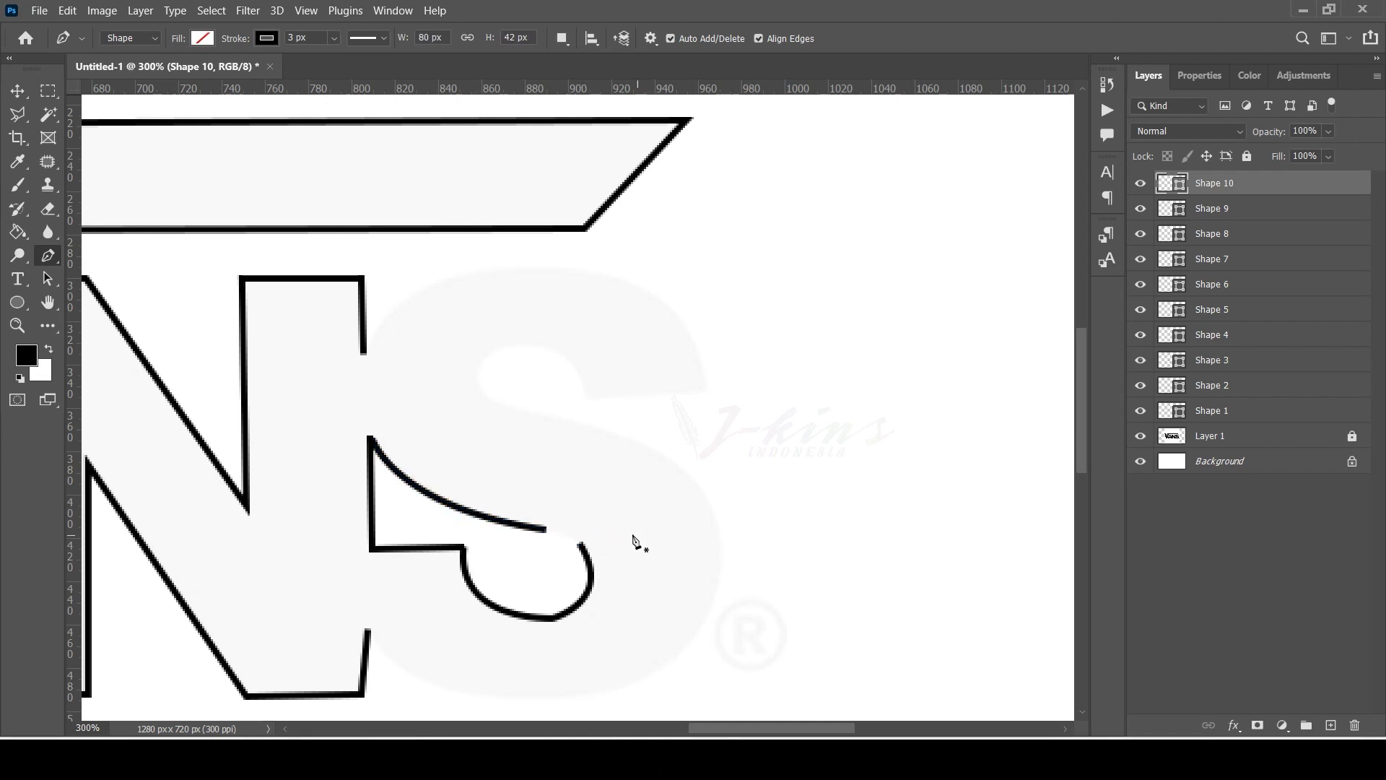
- Join the inner curve's end to the bowl's tip with a connecting curve
{"action": "left_click", "coordinate": [544, 529]}
{"action": "left_click_drag", "start_coordinate": [582, 547], "coordinate": [592, 568]}
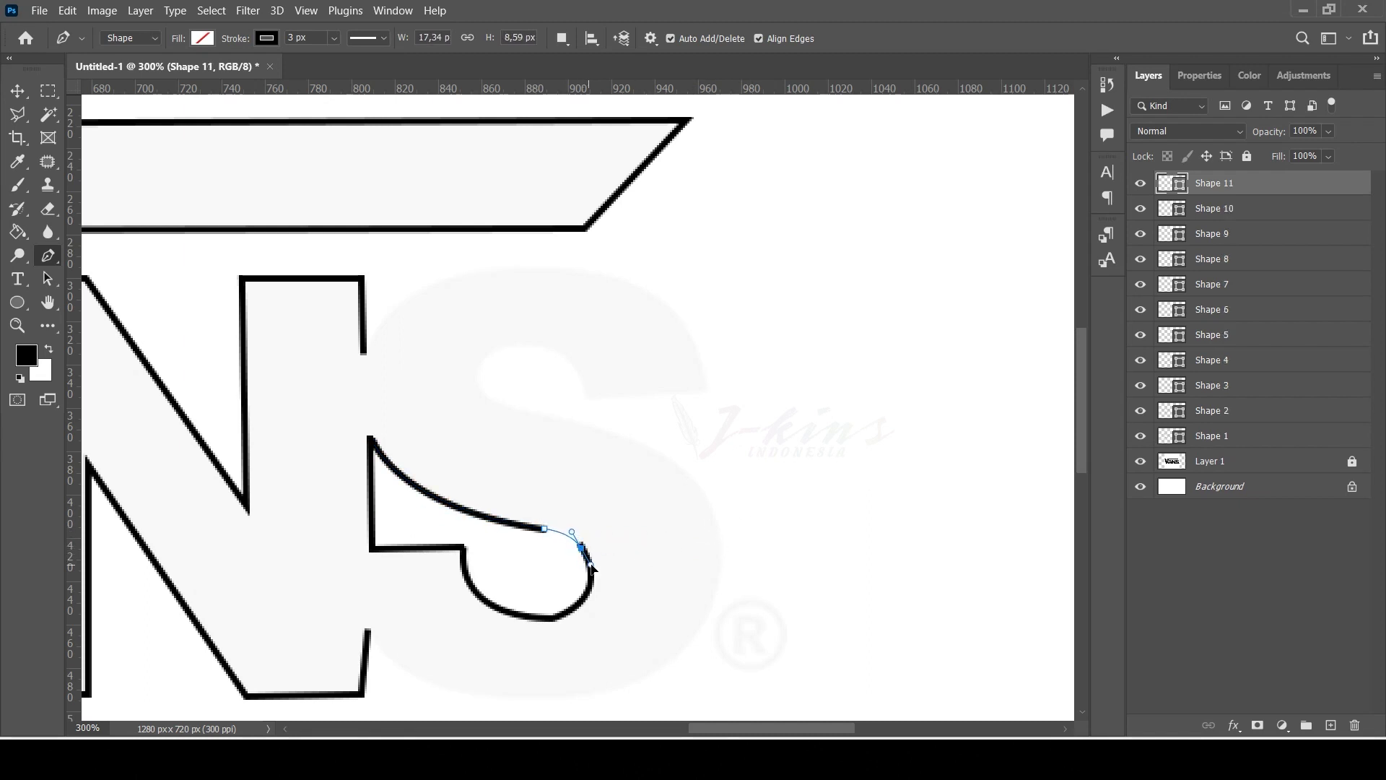
{"action": "key", "text": "Escape"}
{"action": "key", "text": "v"}
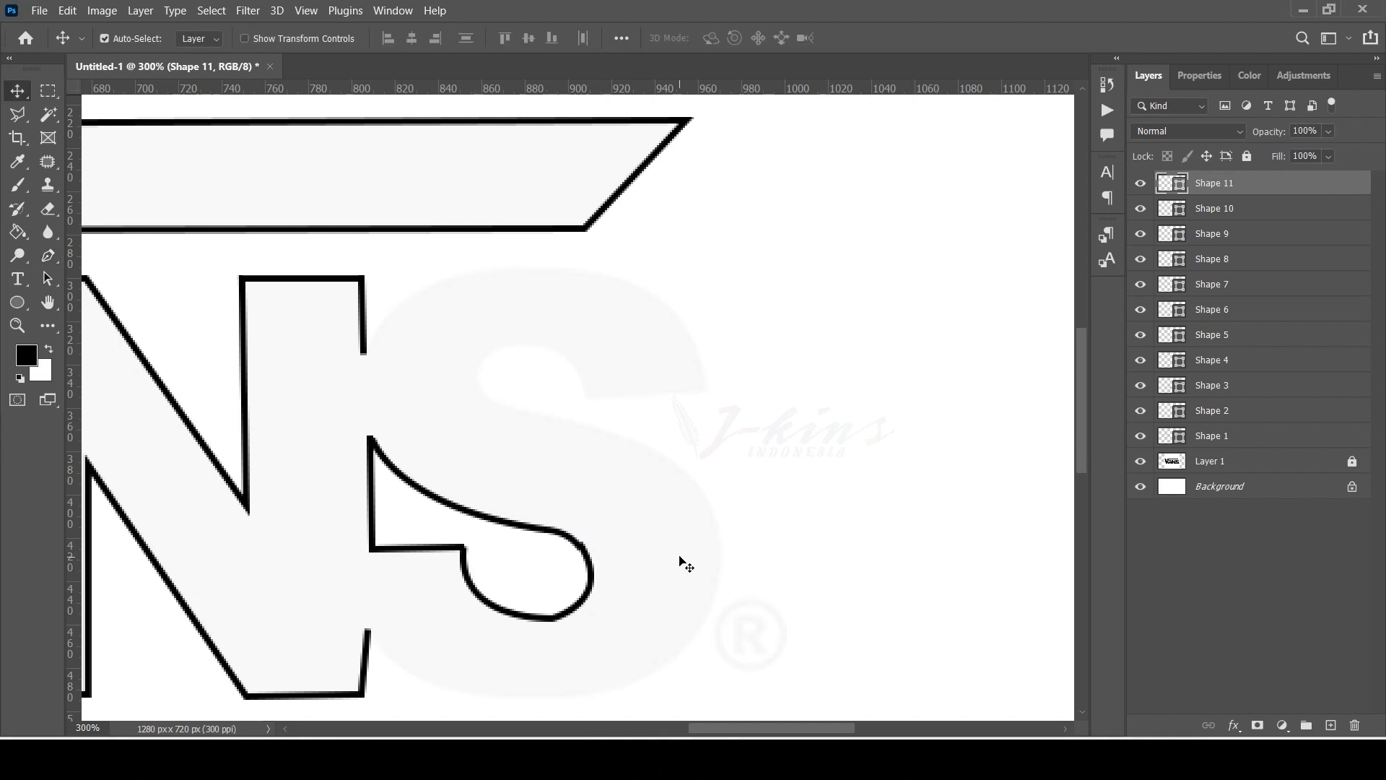
- Trace the S's upper curve from beside the N across its top arc
{"action": "key", "text": "p"}
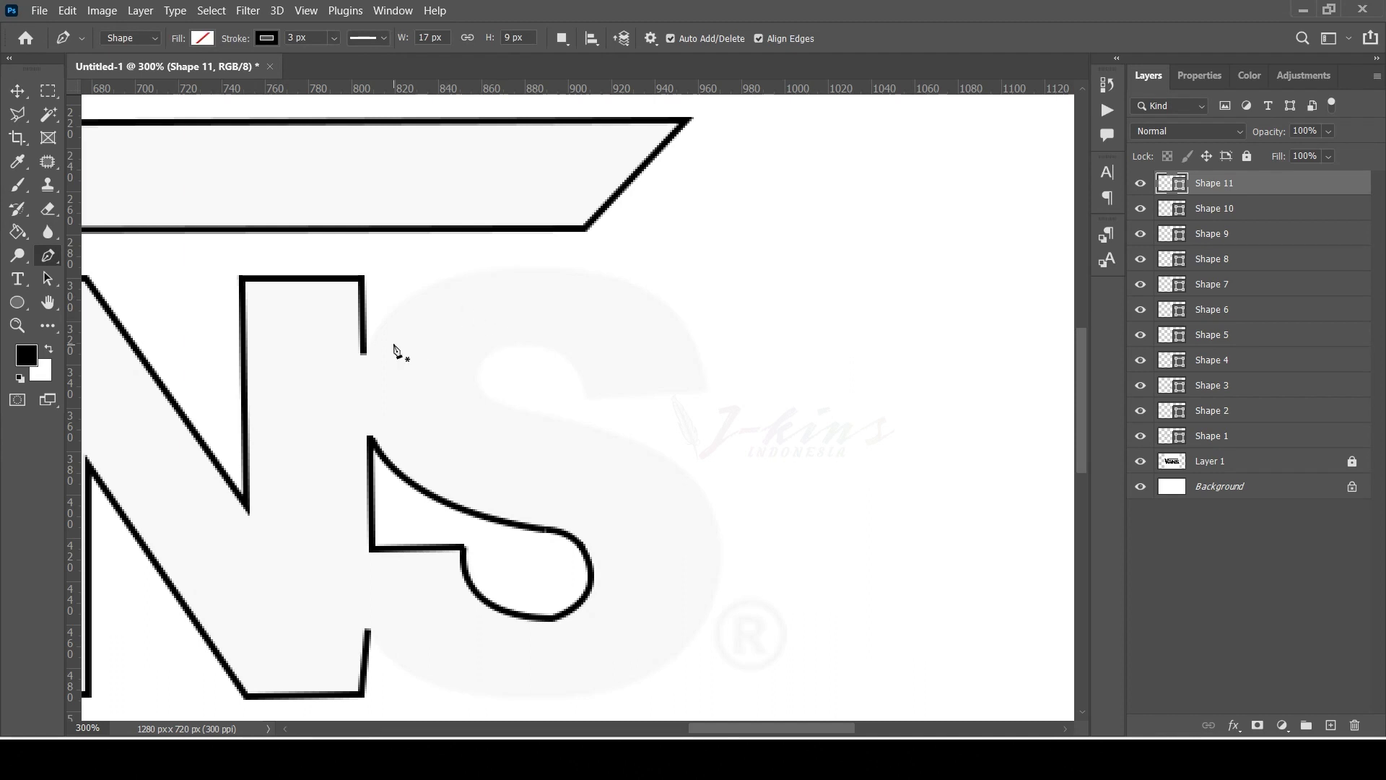
{"action": "left_click", "coordinate": [364, 351]}
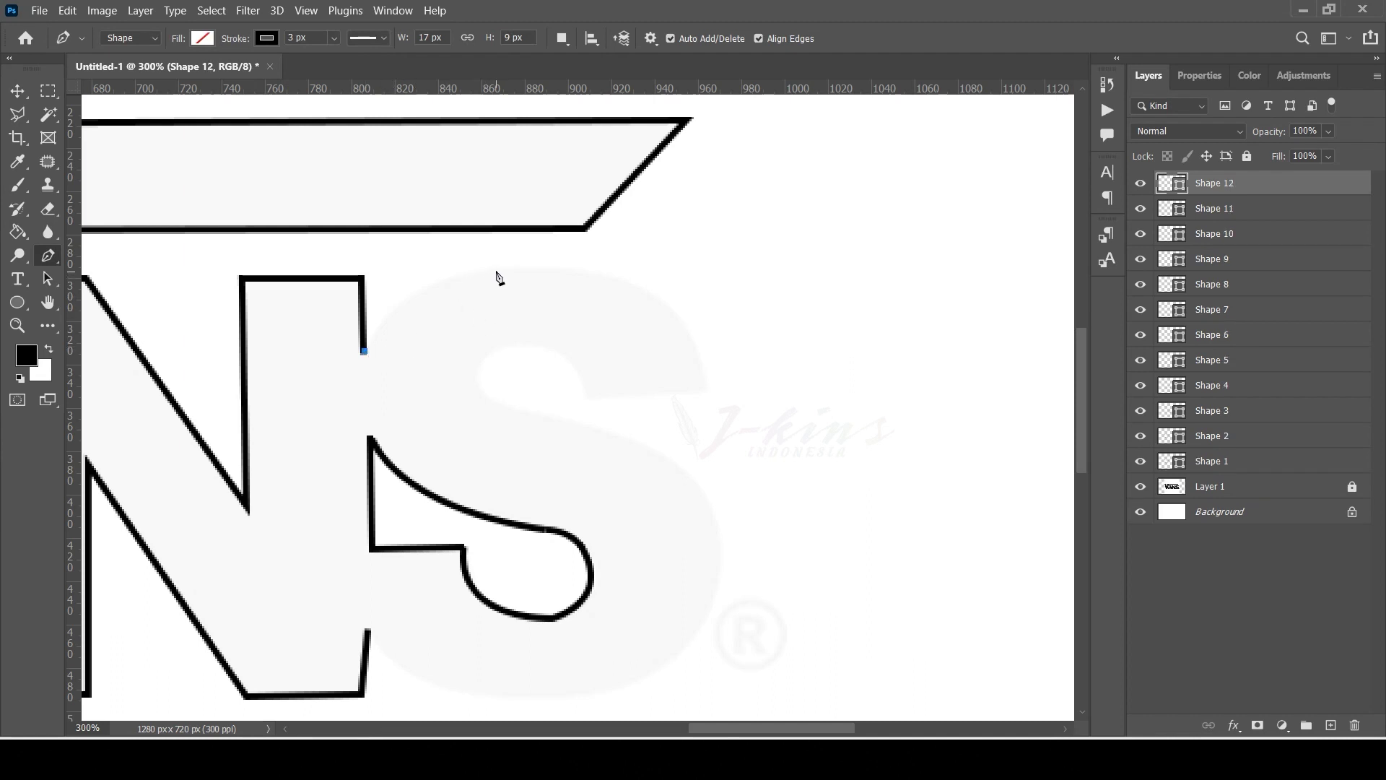
{"action": "left_click_drag", "start_coordinate": [496, 271], "coordinate": [600, 270]}
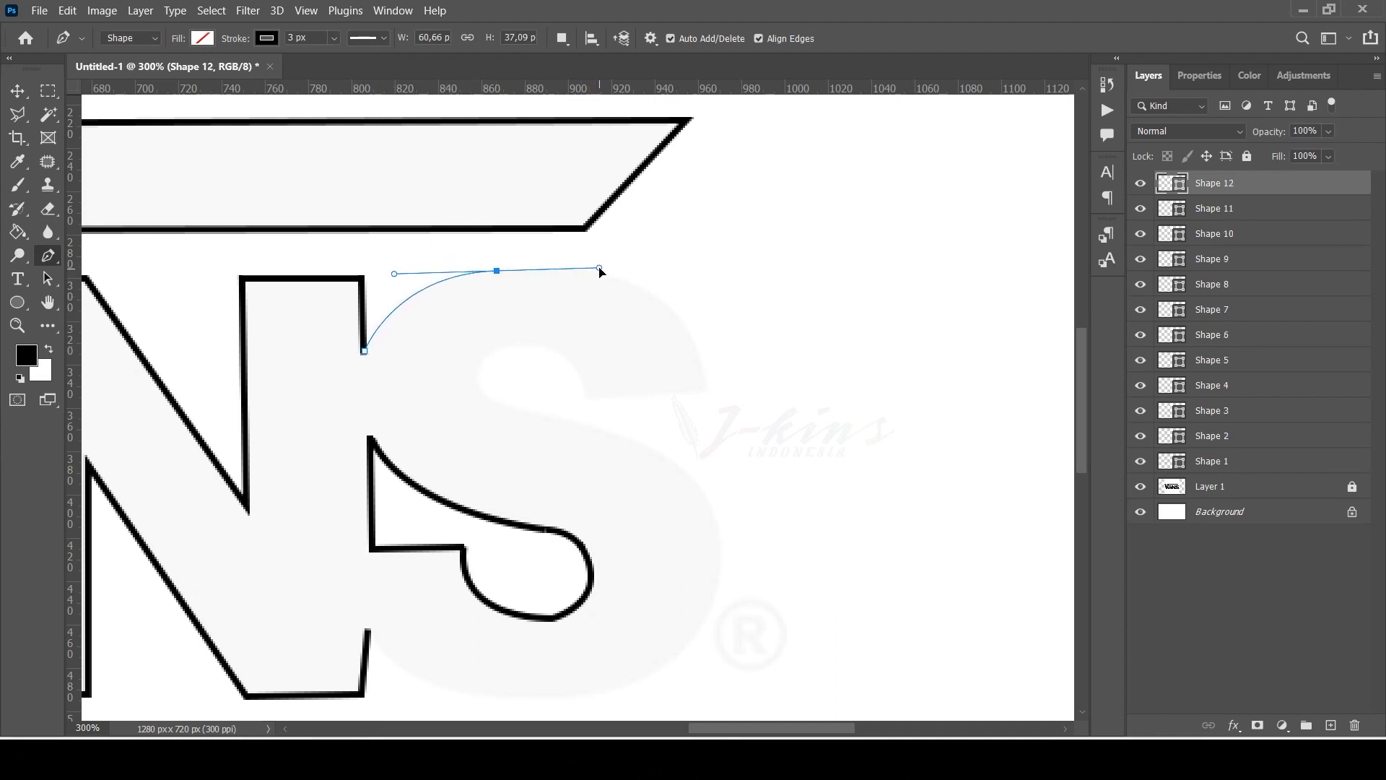
{"action": "key", "text": "Escape"}
{"action": "left_click", "coordinate": [496, 272]}
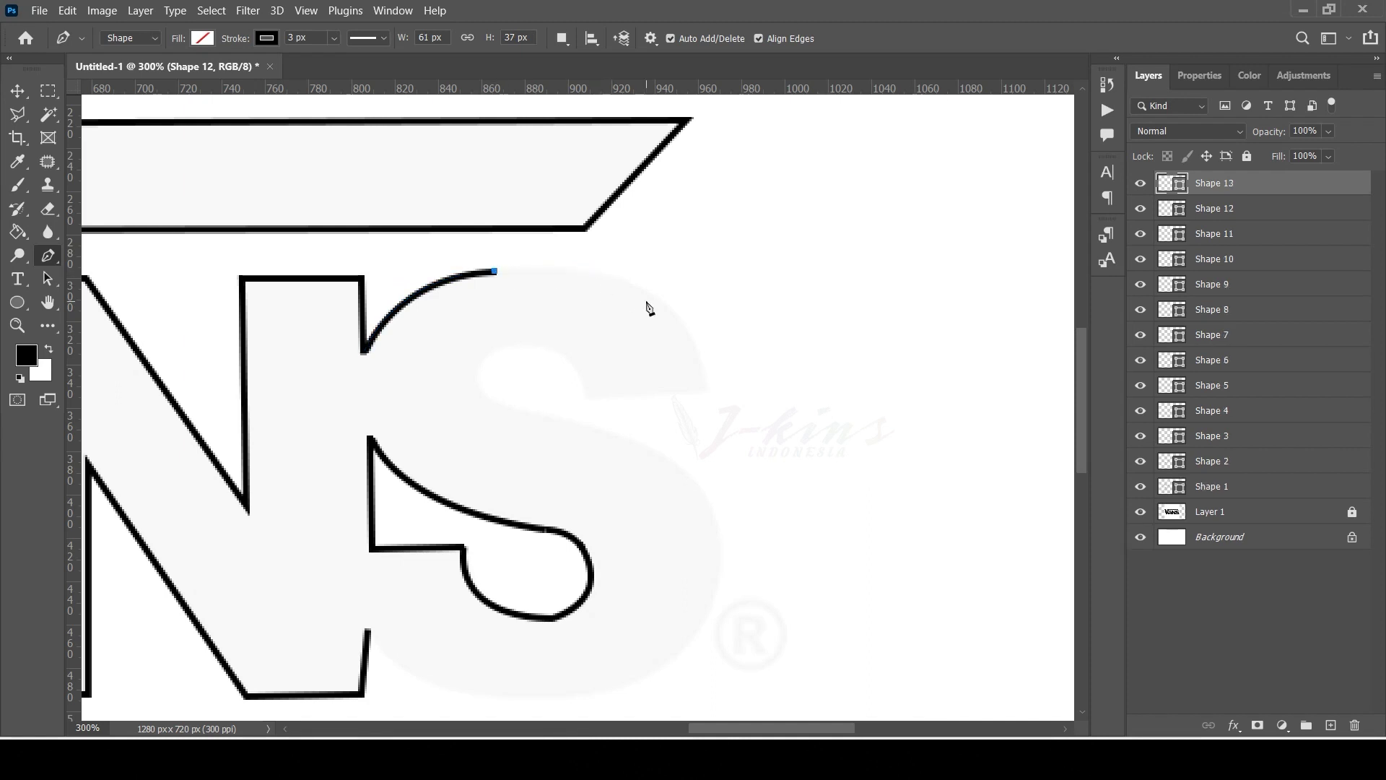
{"action": "left_click_drag", "start_coordinate": [664, 302], "coordinate": [687, 349]}
{"action": "key", "text": "Escape"}
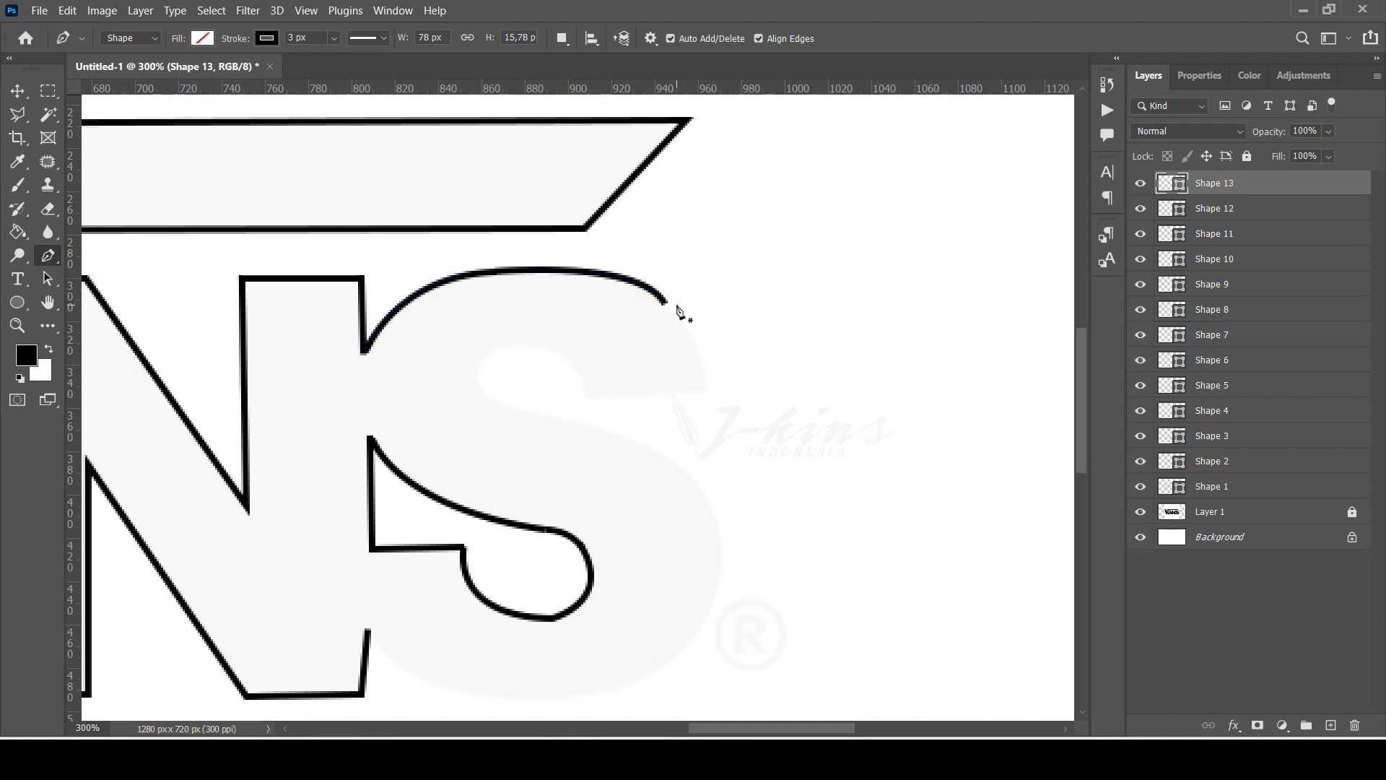
- Curve the stroke down the S's right side to its right tip
{"action": "left_click", "coordinate": [665, 303]}
{"action": "left_click_drag", "start_coordinate": [710, 390], "coordinate": [724, 470]}
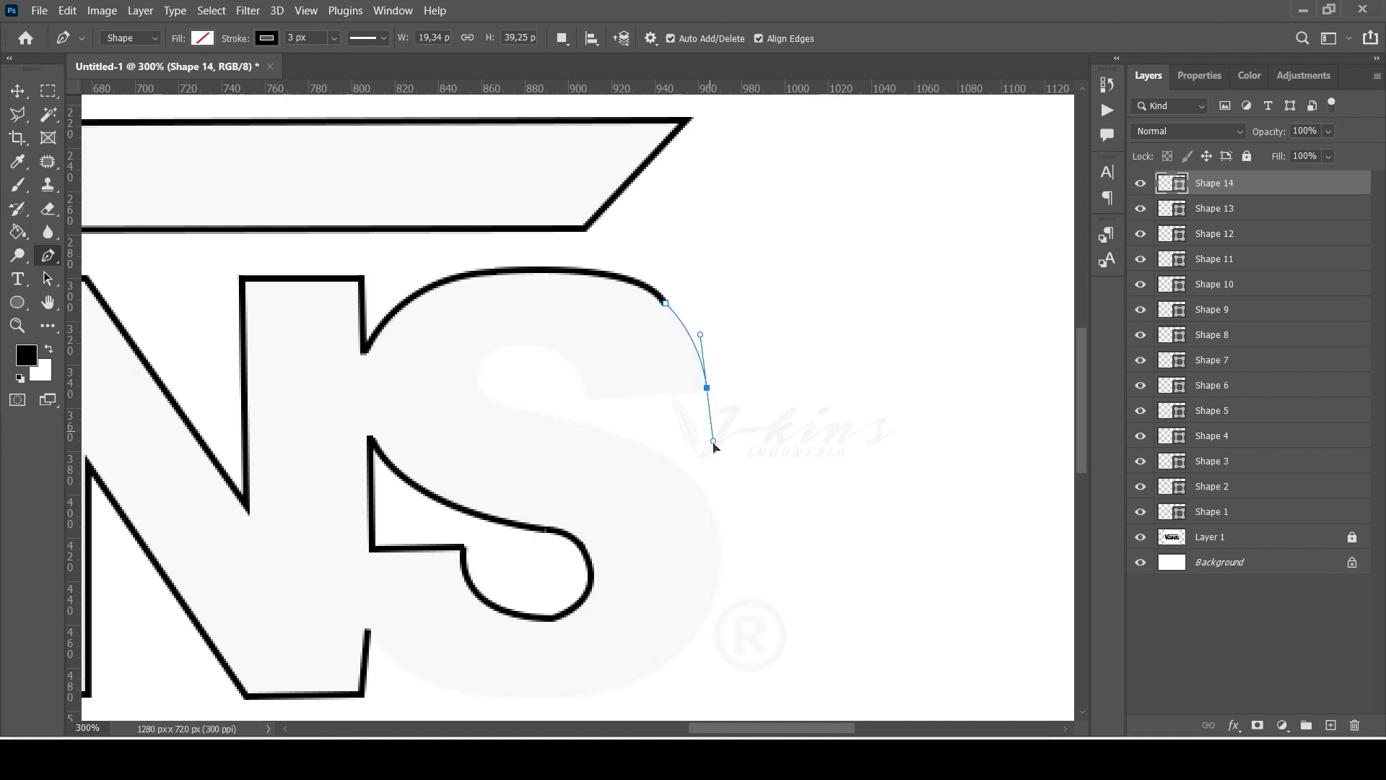
{"action": "key", "text": "Escape"}
{"action": "key", "text": "ctrl+z"}
{"action": "left_click_drag", "start_coordinate": [709, 390], "coordinate": [716, 437]}
{"action": "key", "text": "Escape"}
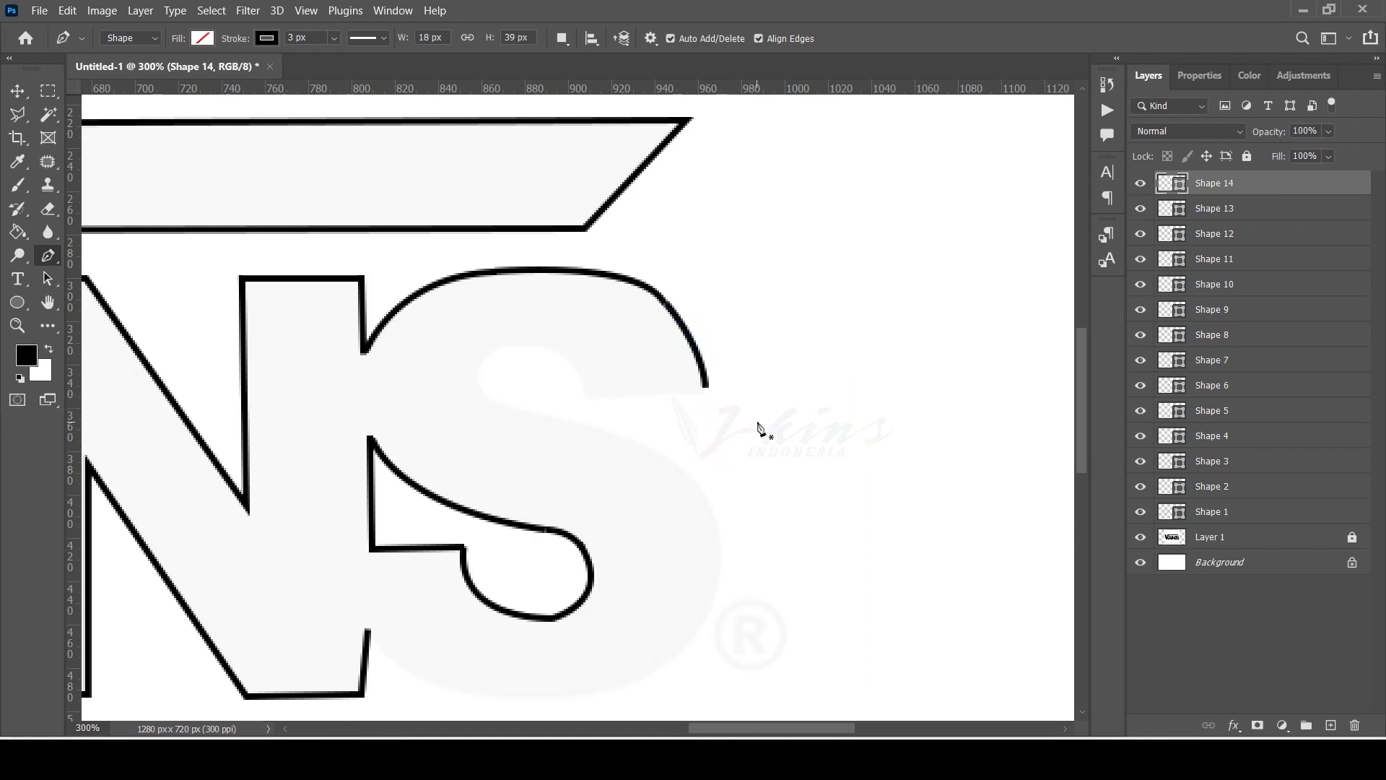
{"action": "key", "text": "v"}
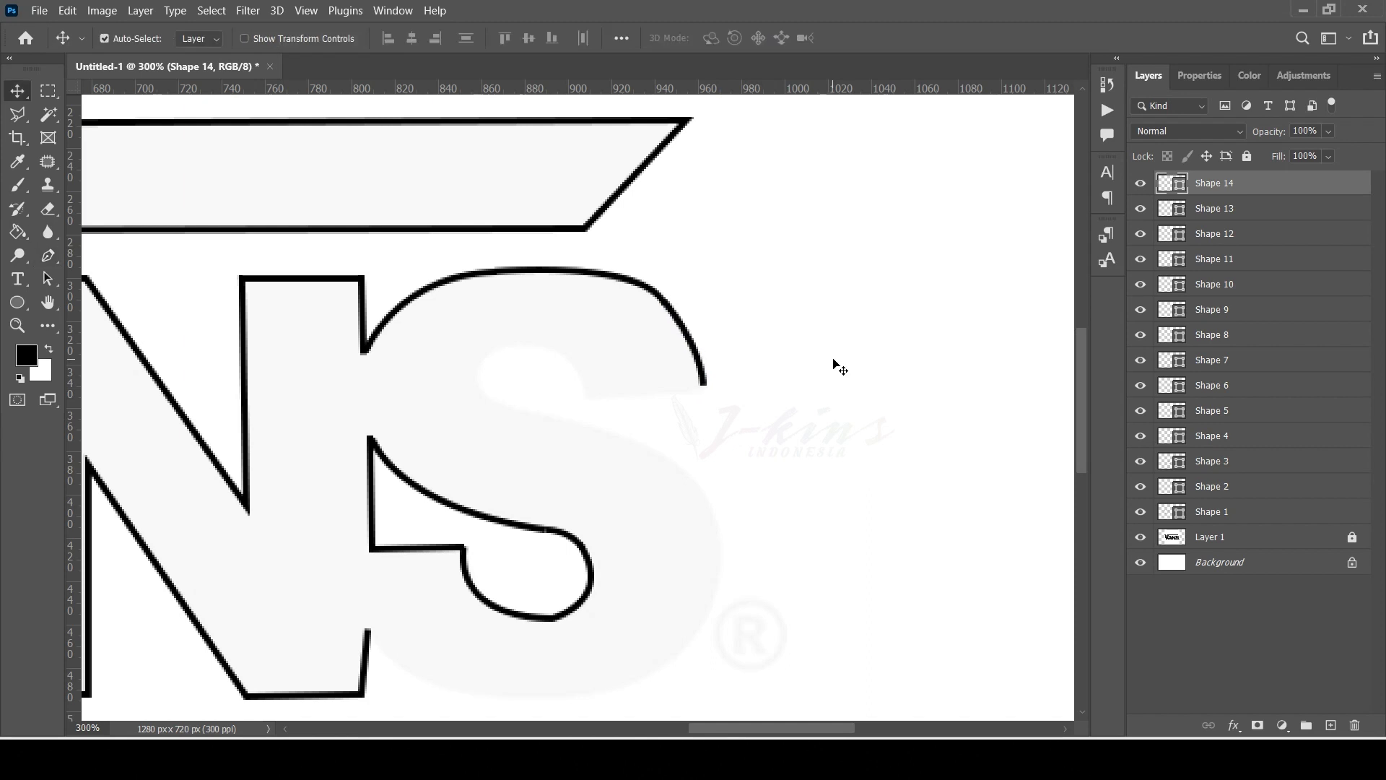
- Draw the straight edge of the S's top notch, redoing a misplaced first attempt
{"action": "left_click", "coordinate": [589, 399]}
{"action": "left_click", "coordinate": [705, 393]}
{"action": "key", "text": "ctrl+z"}
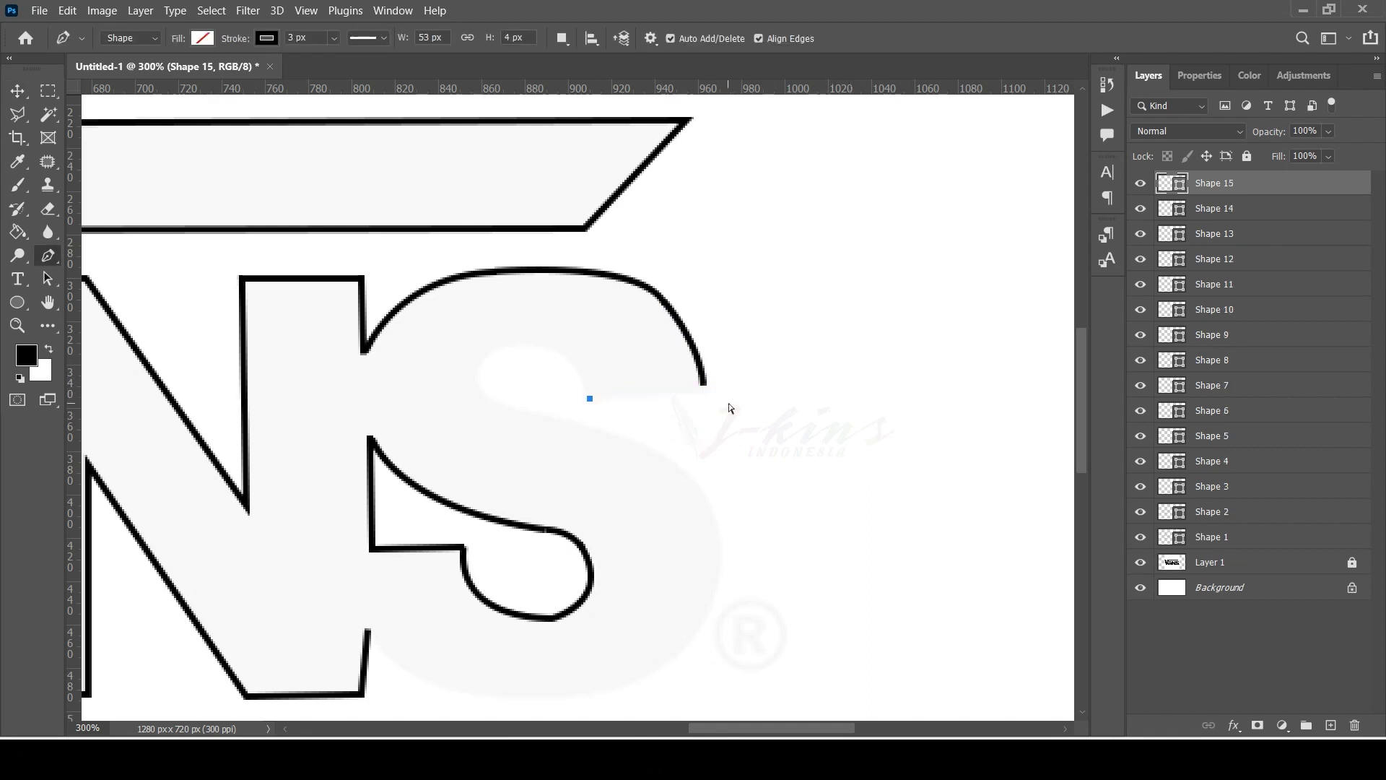
{"action": "key", "text": "Escape"}
{"action": "left_click", "coordinate": [703, 387]}
{"action": "left_click", "coordinate": [590, 397]}
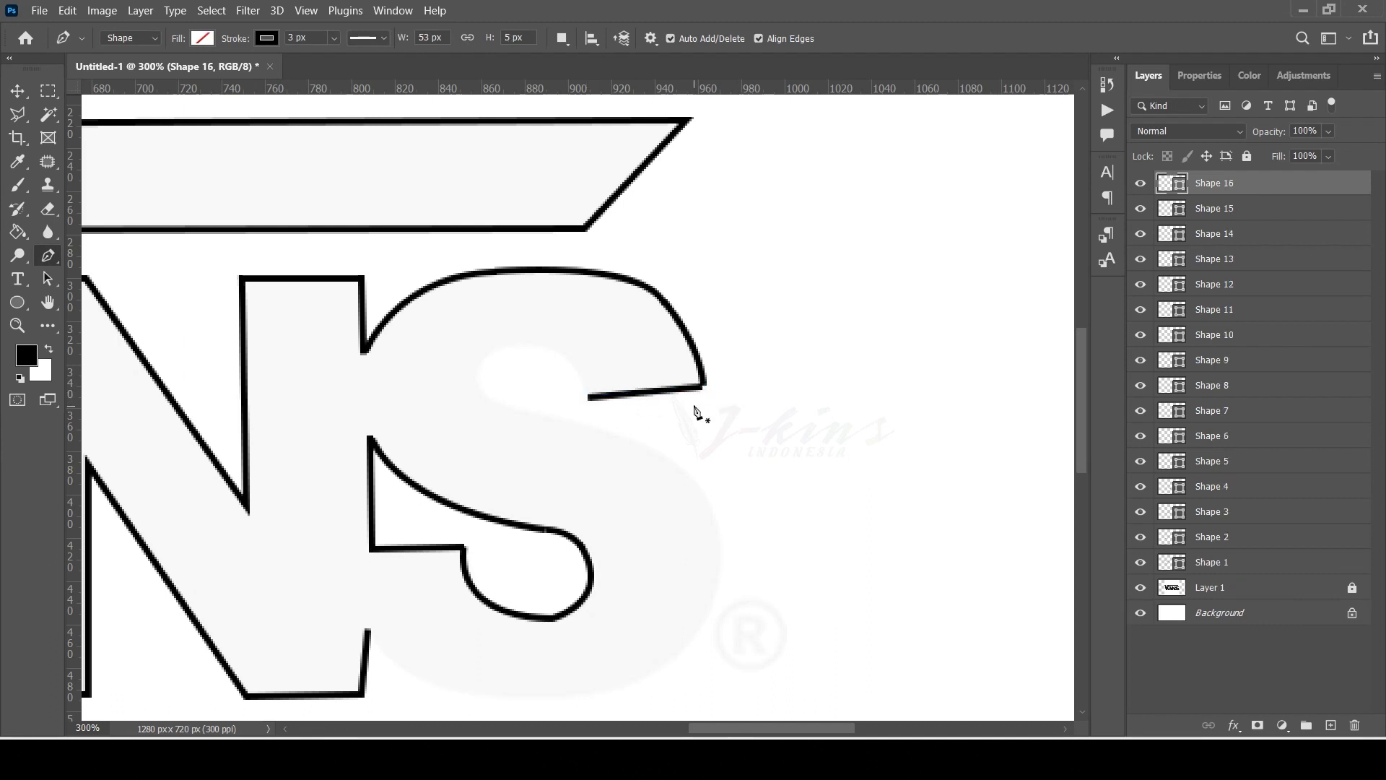
- Curve around the S's inner hook and across its middle, then undo those curves
{"action": "left_click", "coordinate": [591, 398]}
{"action": "left_click_drag", "start_coordinate": [476, 377], "coordinate": [416, 473]}
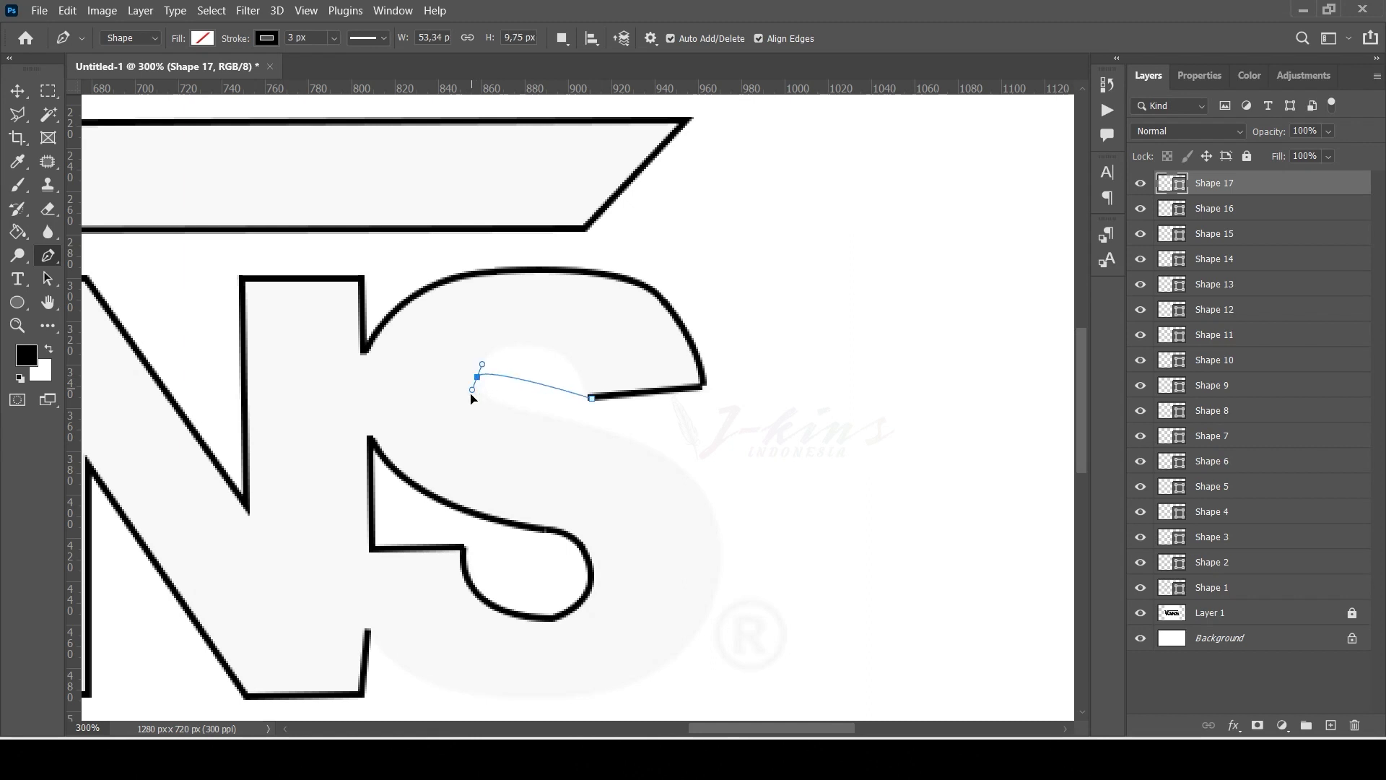
{"action": "key", "text": "Escape"}
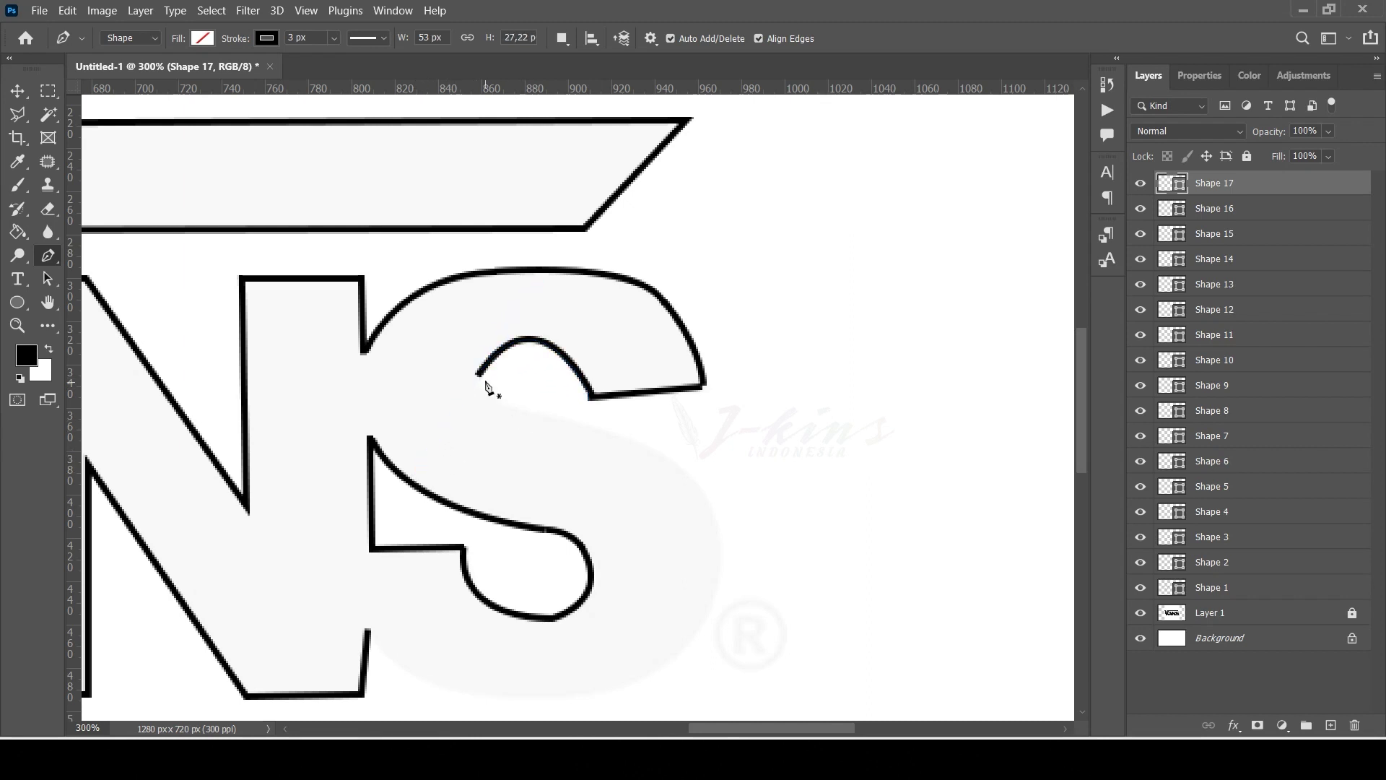
{"action": "left_click", "coordinate": [477, 374]}
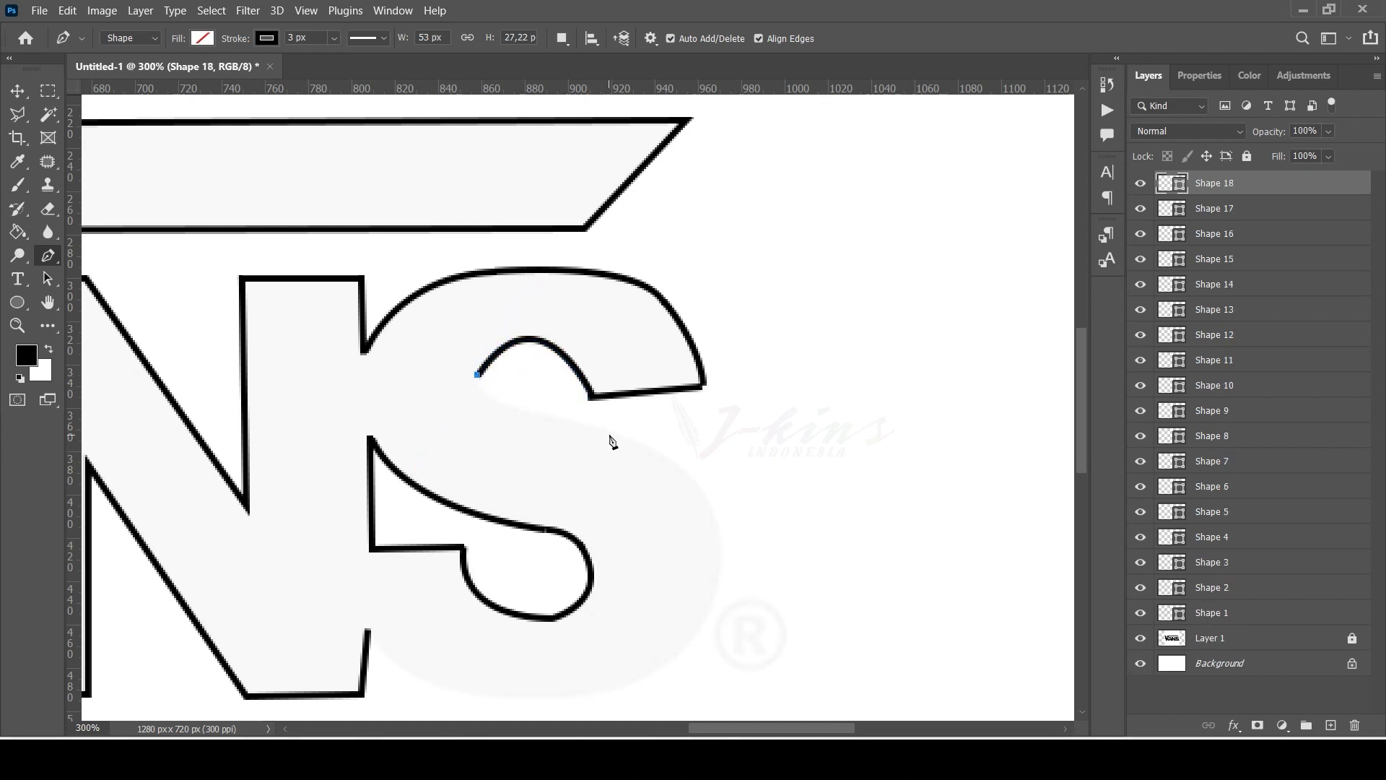
{"action": "mouse_move", "coordinate": [618, 435]}
{"action": "left_mouse_down"}
{"action": "mouse_move", "coordinate": [788, 475]}
{"action": "mouse_move", "coordinate": [777, 456]}
{"action": "left_mouse_up"}
{"action": "key", "text": "Escape"}
{"action": "key", "text": "ctrl+z"}
{"action": "key", "text": "ctrl+z"}
- Undo a stroke, trace the S's top notch, and nudge it slightly left
{"action": "key", "text": "ctrl+z"}
{"action": "key", "text": "ctrl+z"}
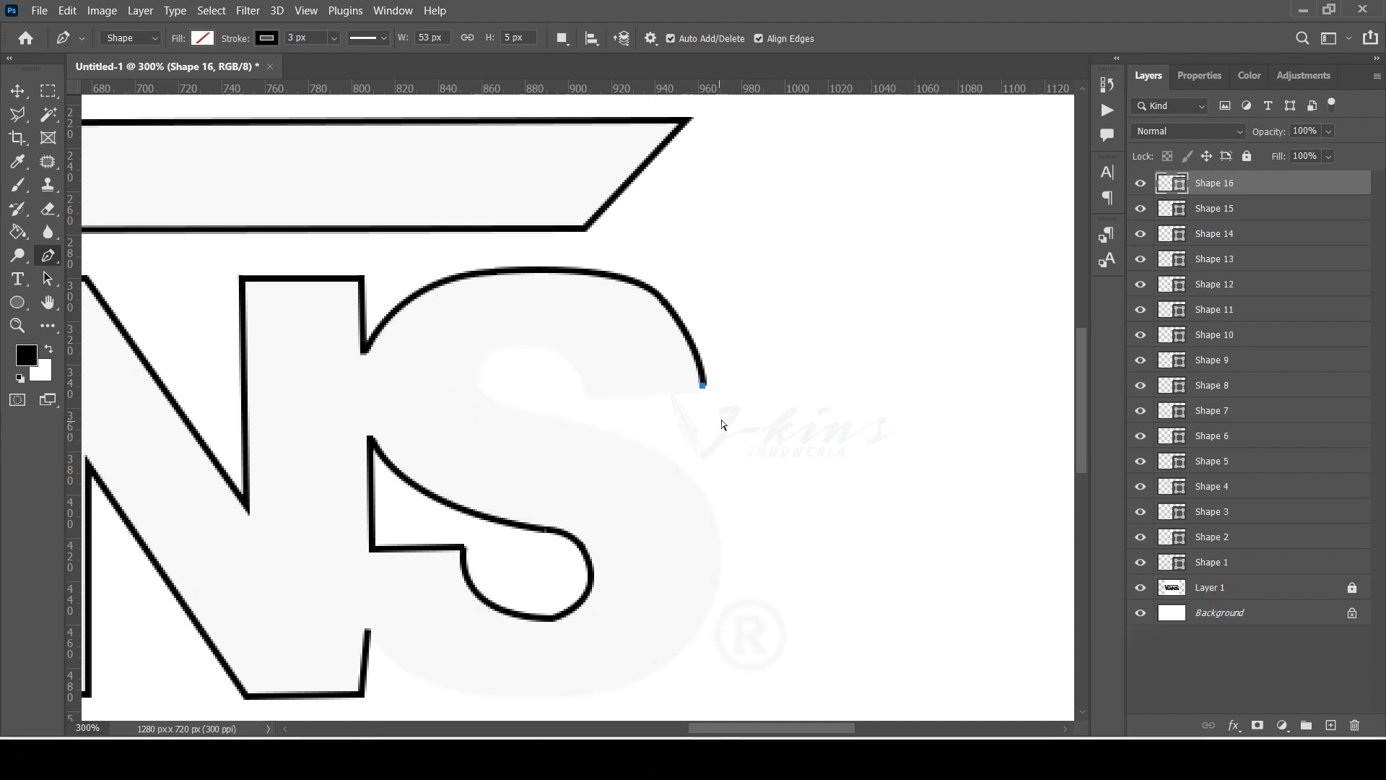
{"action": "key", "text": "ctrl+z"}
{"action": "key", "text": "ctrl+z"}
{"action": "key", "text": "ctrl+z"}
{"action": "key", "text": "ctrl+z"}
{"action": "key", "text": "ctrl+z"}
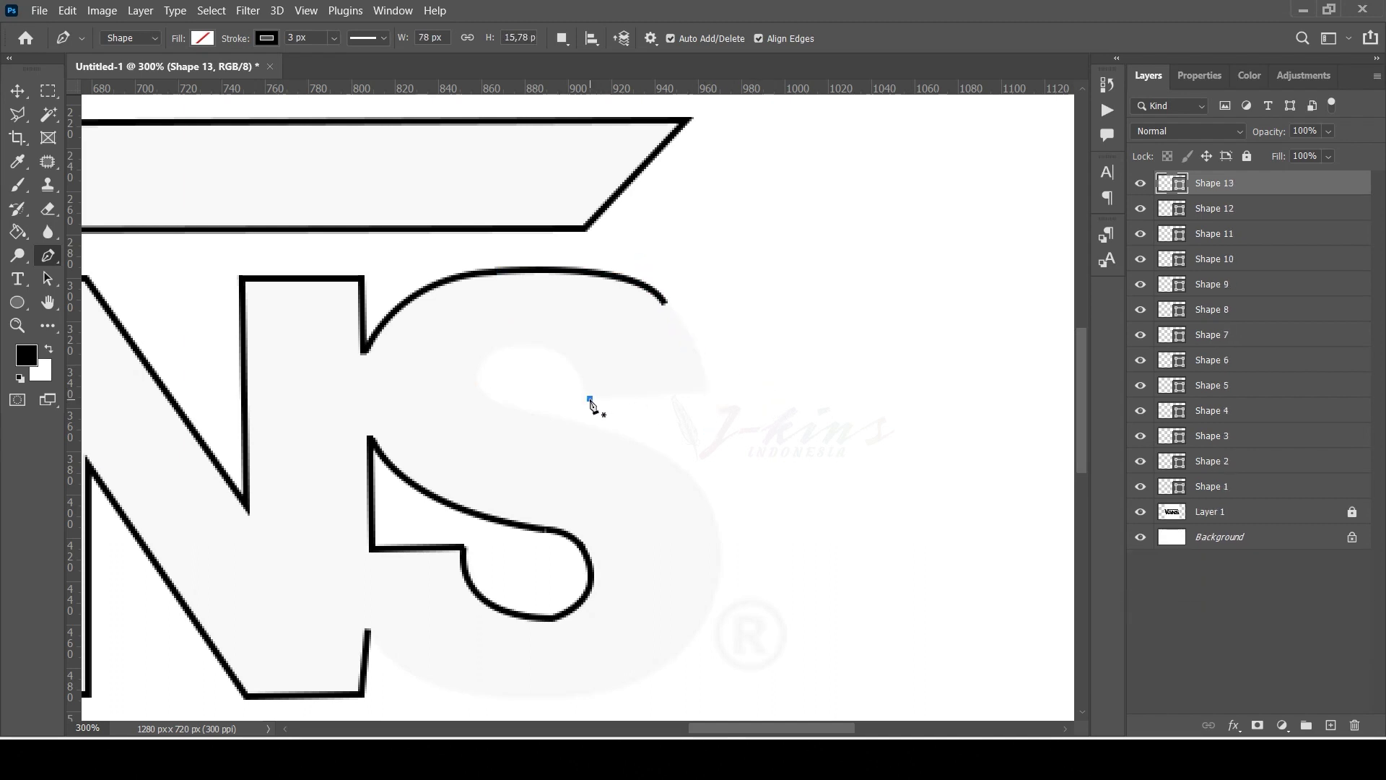
{"action": "left_click", "coordinate": [709, 396]}
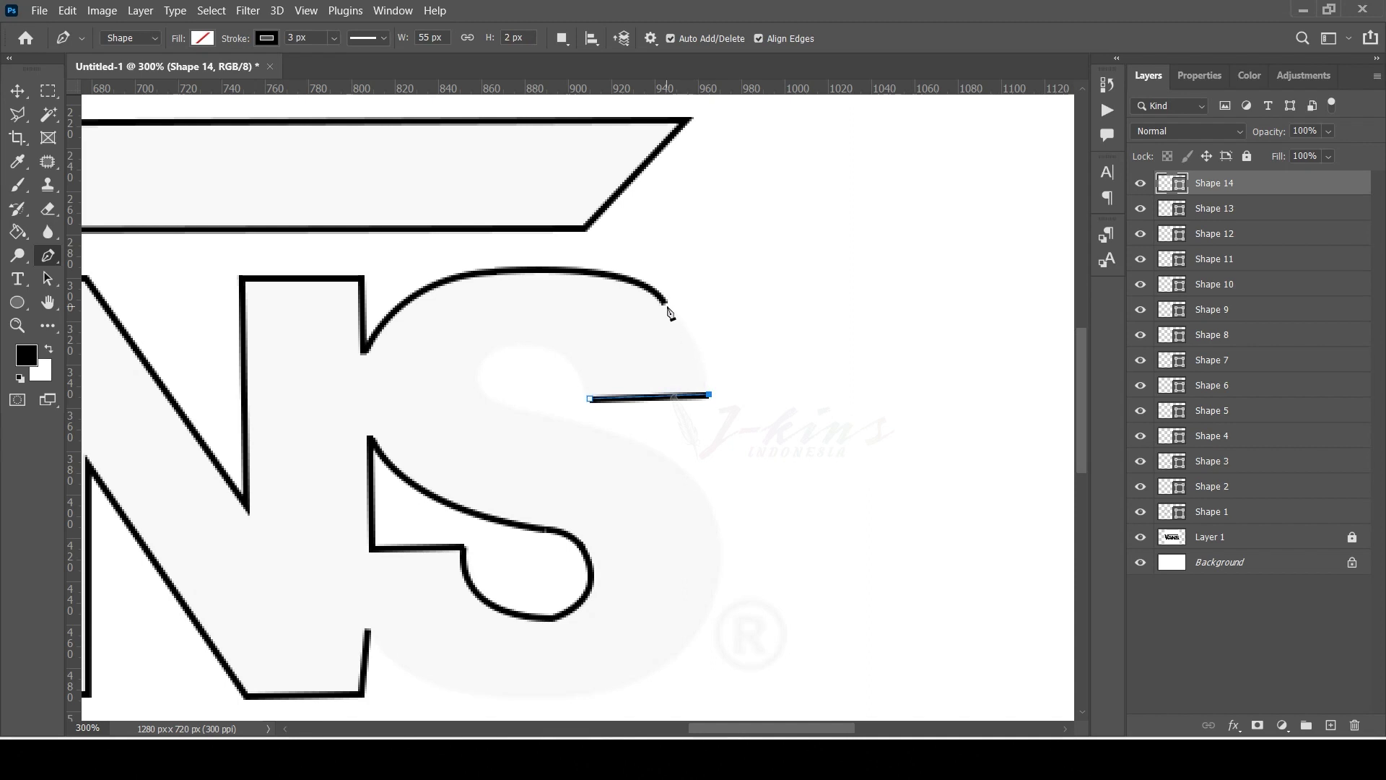
{"action": "mouse_move", "coordinate": [665, 301]}
{"action": "left_mouse_down"}
{"action": "mouse_move", "coordinate": [639, 289]}
{"action": "mouse_move", "coordinate": [655, 303]}
{"action": "left_mouse_up"}
{"action": "key", "text": "Escape"}
{"action": "key", "text": "v"}
{"action": "key", "text": "Left"}
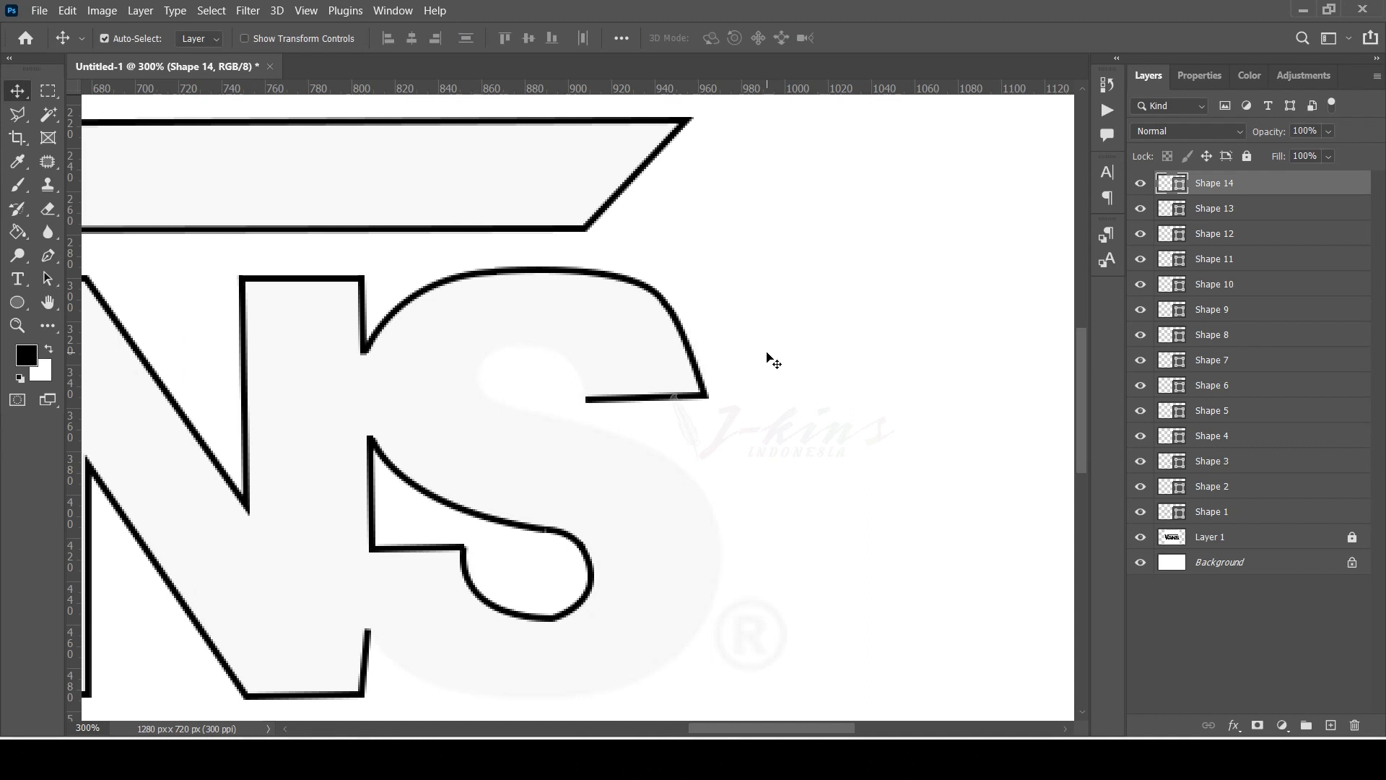
{"action": "key", "text": "p"}
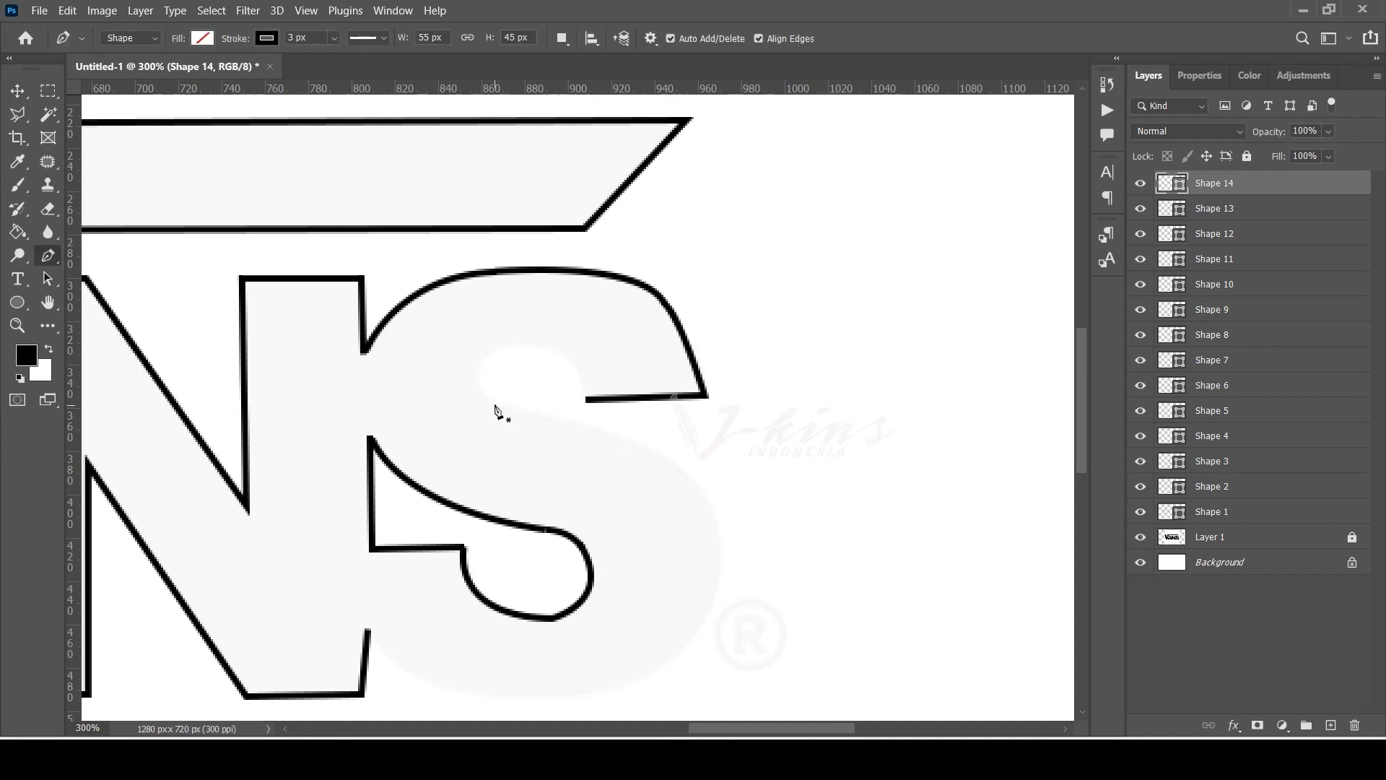
- Trace the S's inner hook and middle curve, undoing misplaced and overshooting segments
{"action": "left_click", "coordinate": [492, 400]}
{"action": "left_click", "coordinate": [663, 451]}
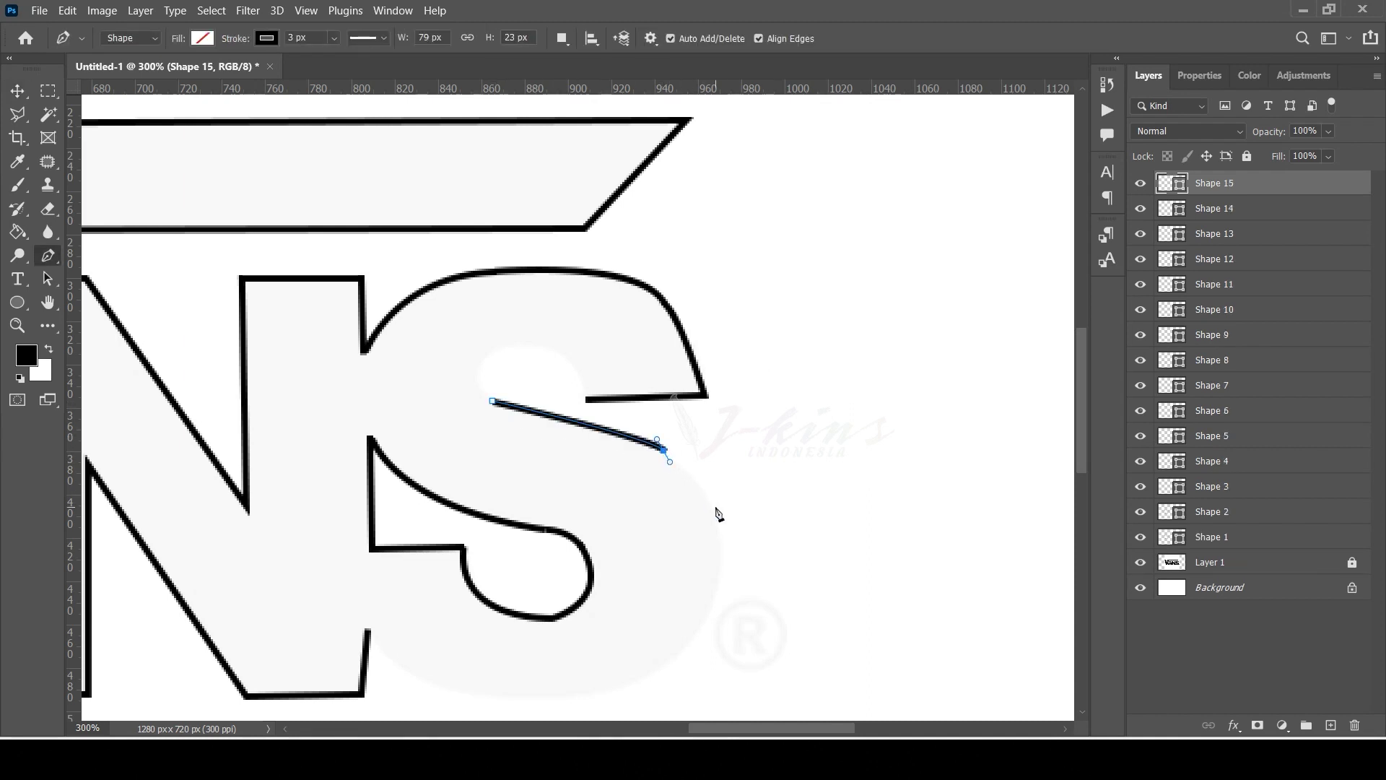
{"action": "left_click_drag", "start_coordinate": [715, 510], "coordinate": [719, 526]}
{"action": "key", "text": "ctrl+z"}
{"action": "key", "text": "Escape"}
{"action": "key", "text": "ctrl+z"}
{"action": "left_click", "coordinate": [587, 398]}
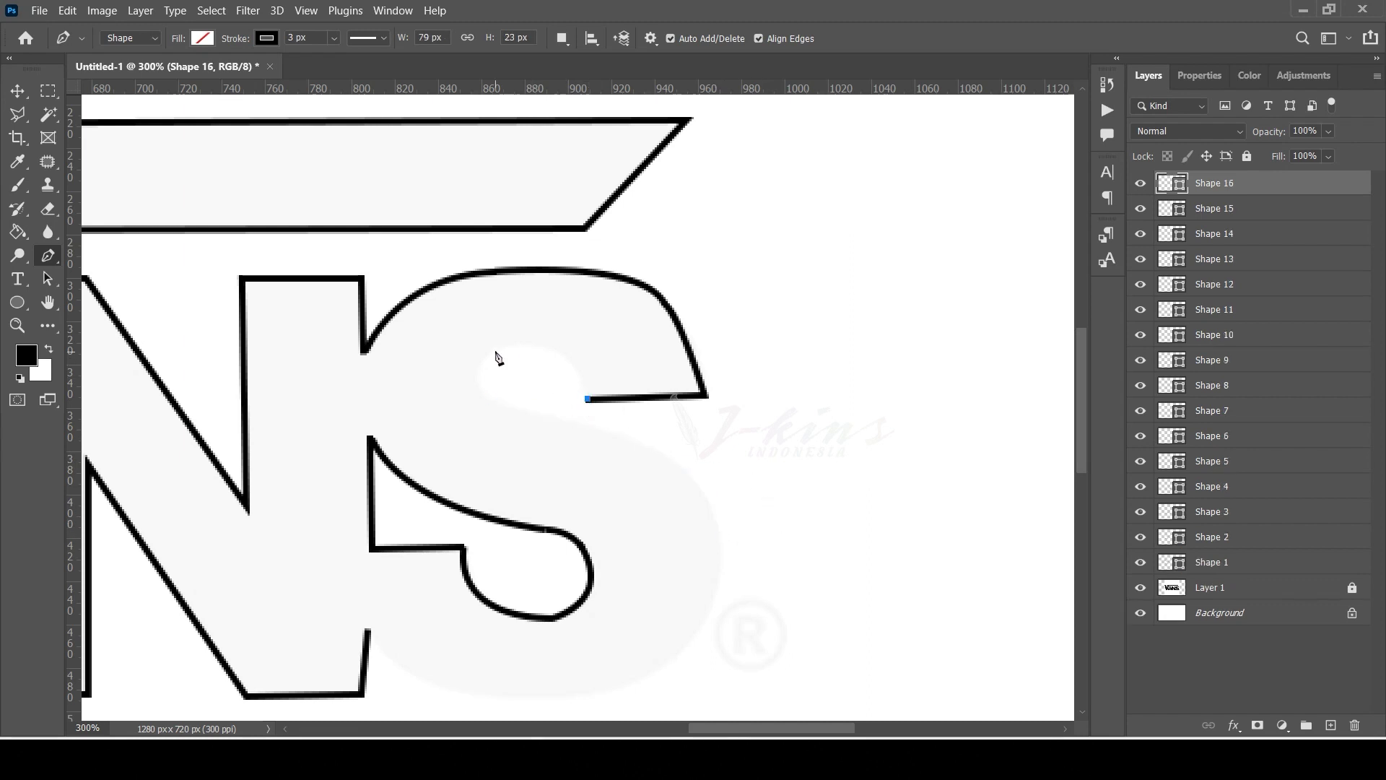
{"action": "mouse_move", "coordinate": [488, 356]}
{"action": "left_mouse_down"}
{"action": "mouse_move", "coordinate": [436, 408]}
{"action": "mouse_move", "coordinate": [415, 407]}
{"action": "left_mouse_up"}
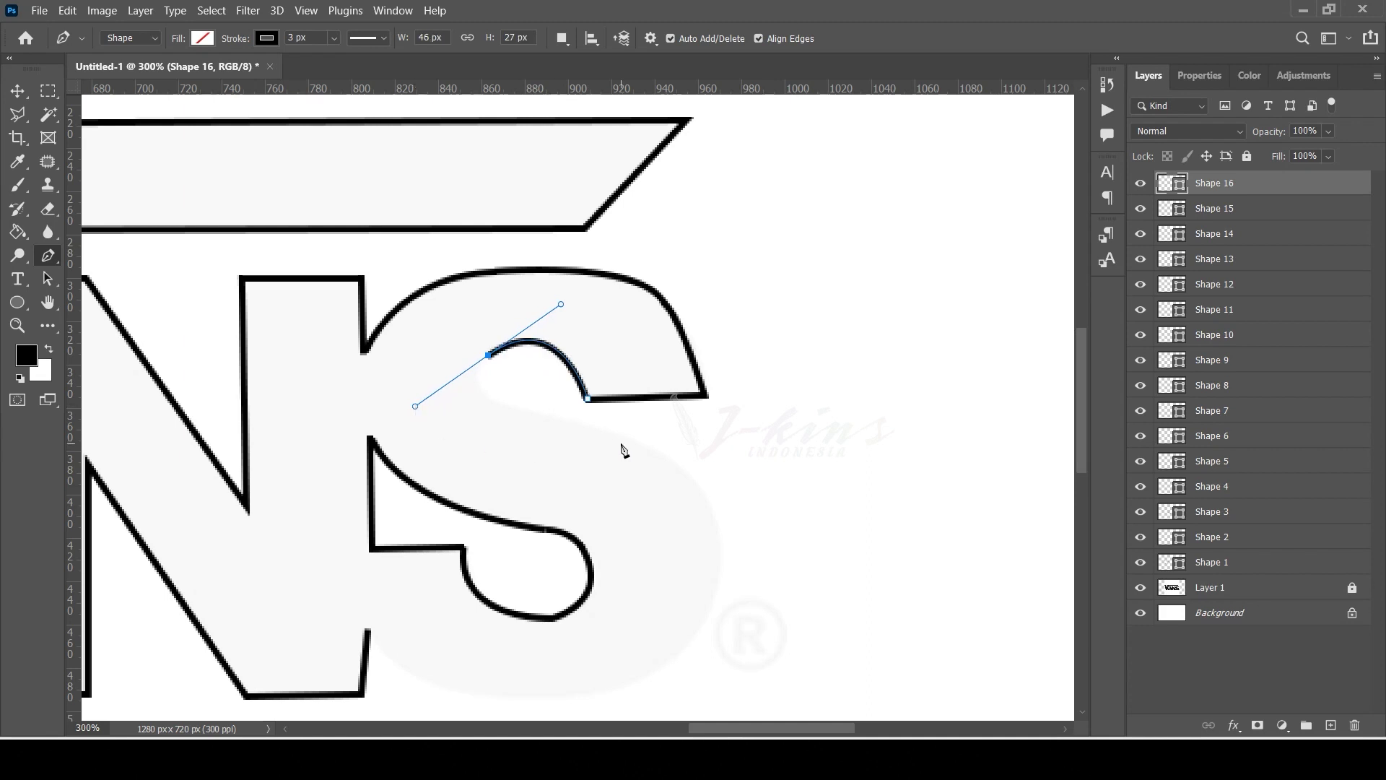
{"action": "left_click_drag", "start_coordinate": [637, 444], "coordinate": [646, 465]}
{"action": "left_click_drag", "start_coordinate": [720, 539], "coordinate": [812, 673]}
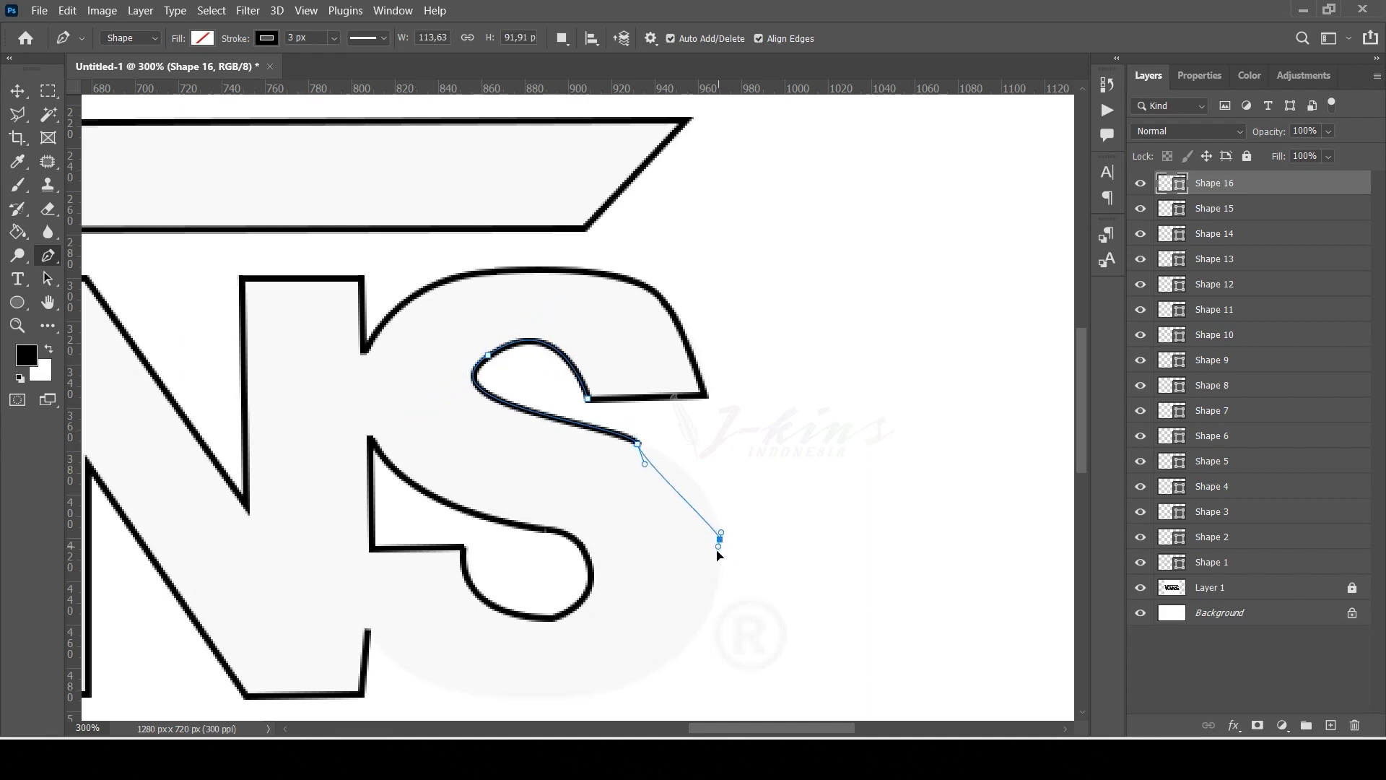
{"action": "key", "text": "ctrl+z"}
{"action": "key", "text": "Escape"}
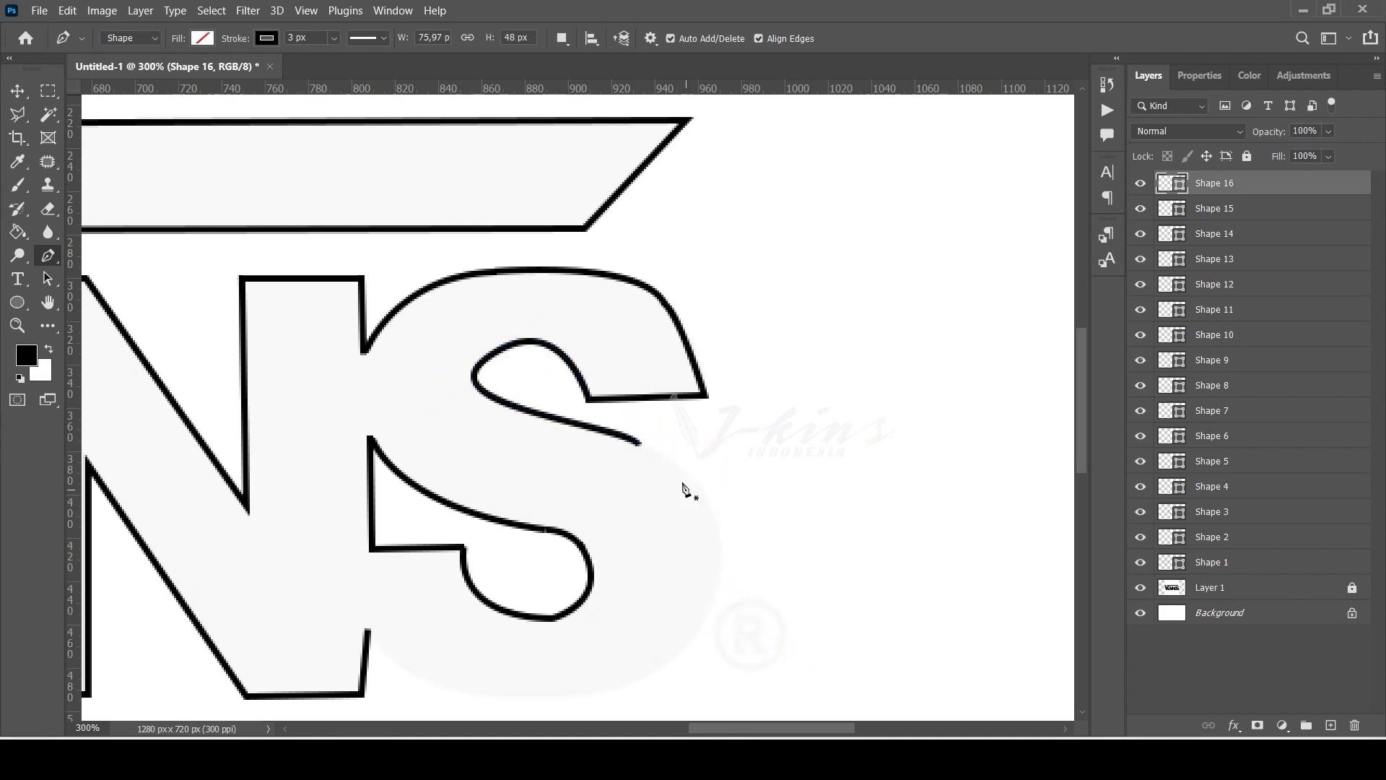
- Trace the S's lower right curve as a new path
{"action": "left_click", "coordinate": [639, 443]}
{"action": "left_click_drag", "start_coordinate": [722, 558], "coordinate": [735, 658]}
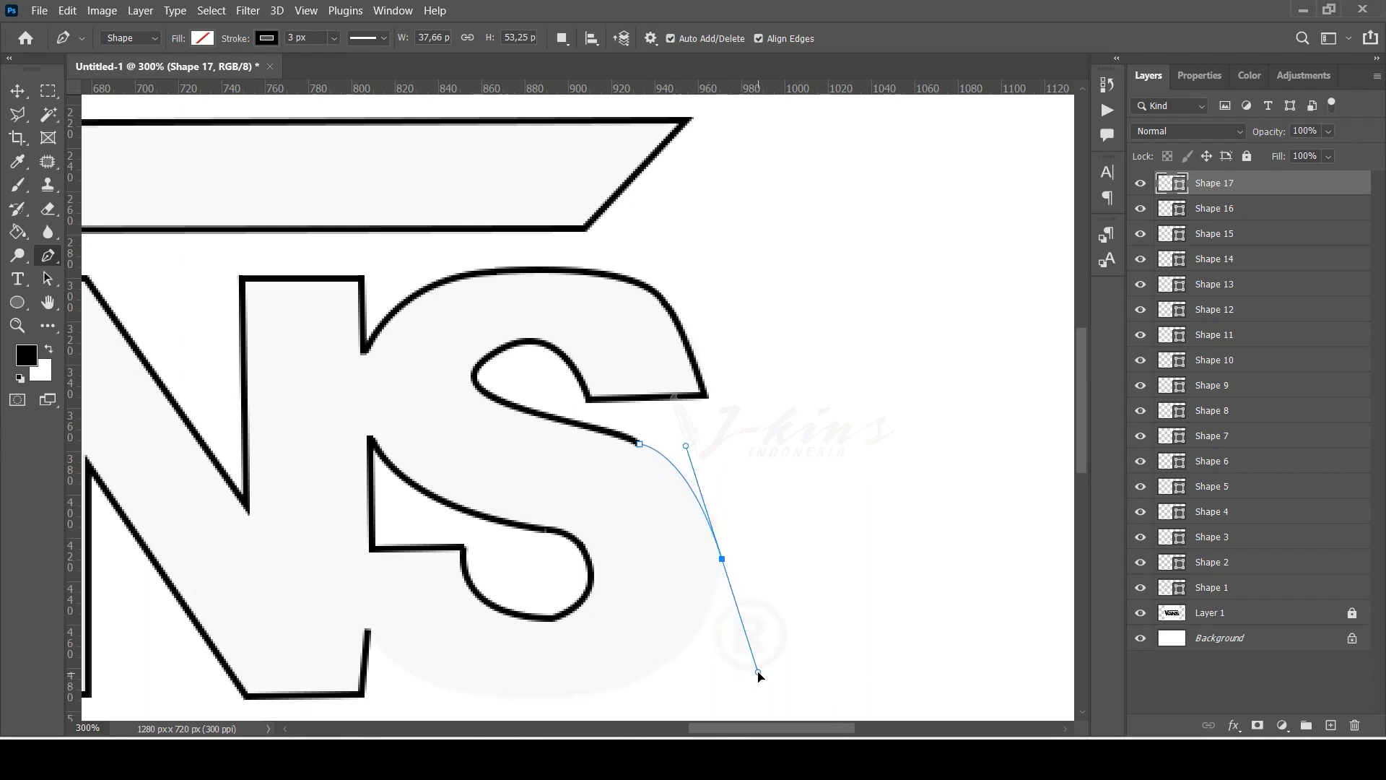
{"action": "key", "text": "Escape"}
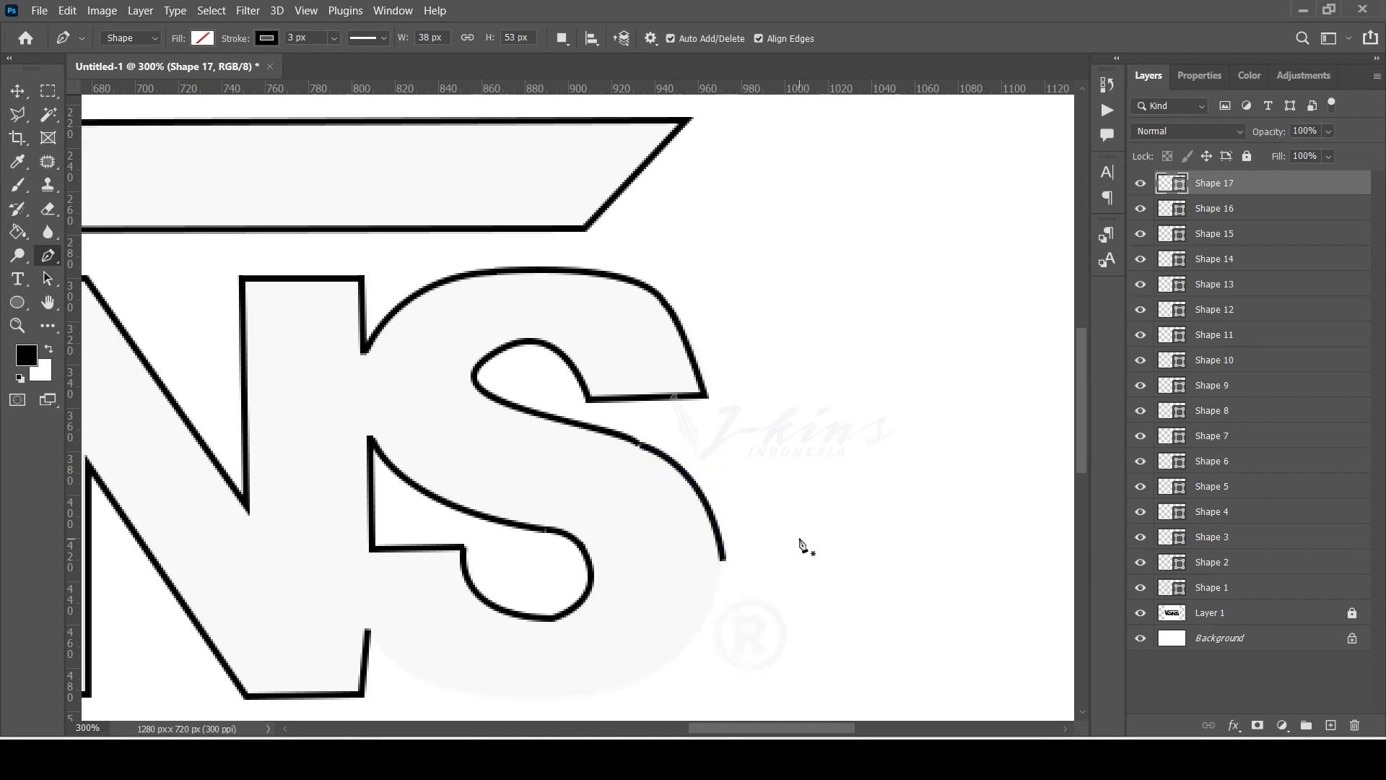
{"action": "key", "text": "v"}
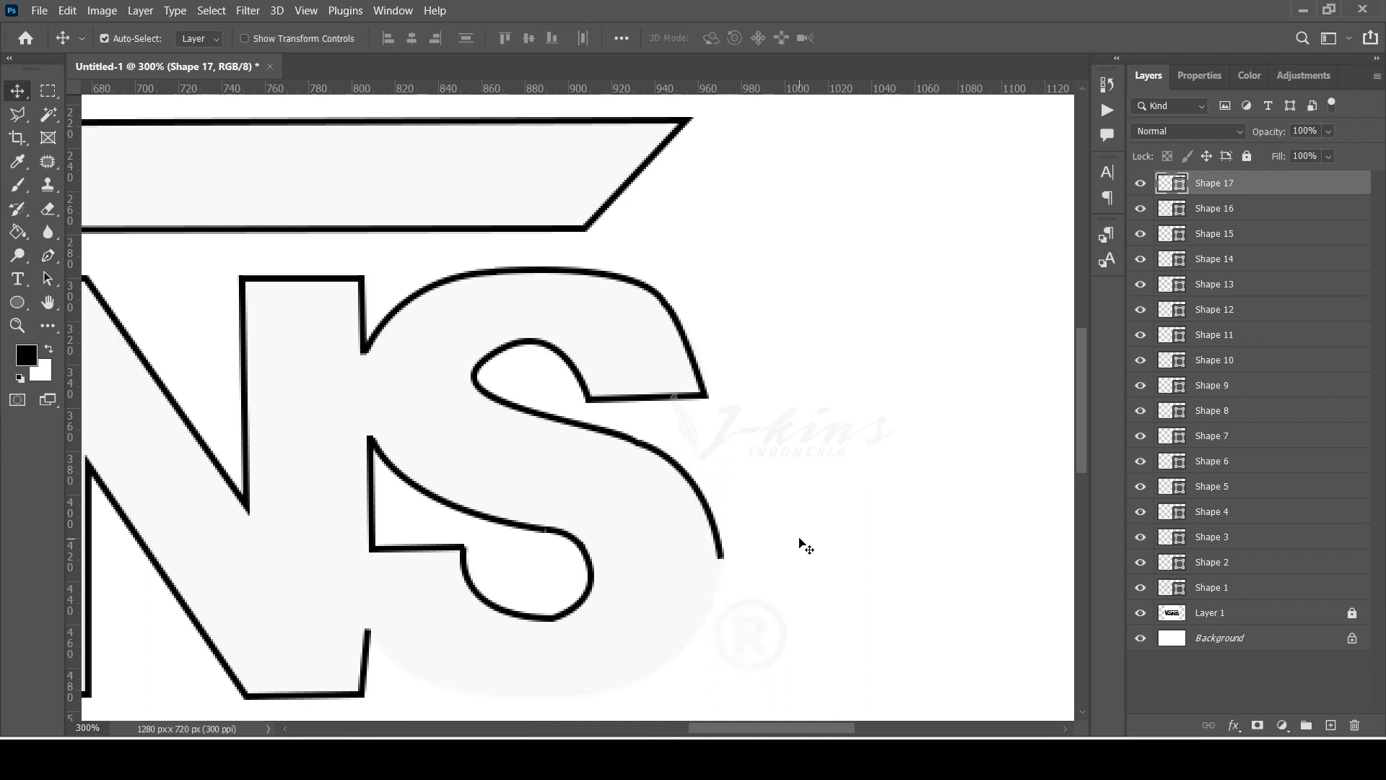
{"action": "scroll", "coordinate": [835, 485], "scroll_direction": "down", "scroll_amount": 5}
{"action": "key", "text": "p"}
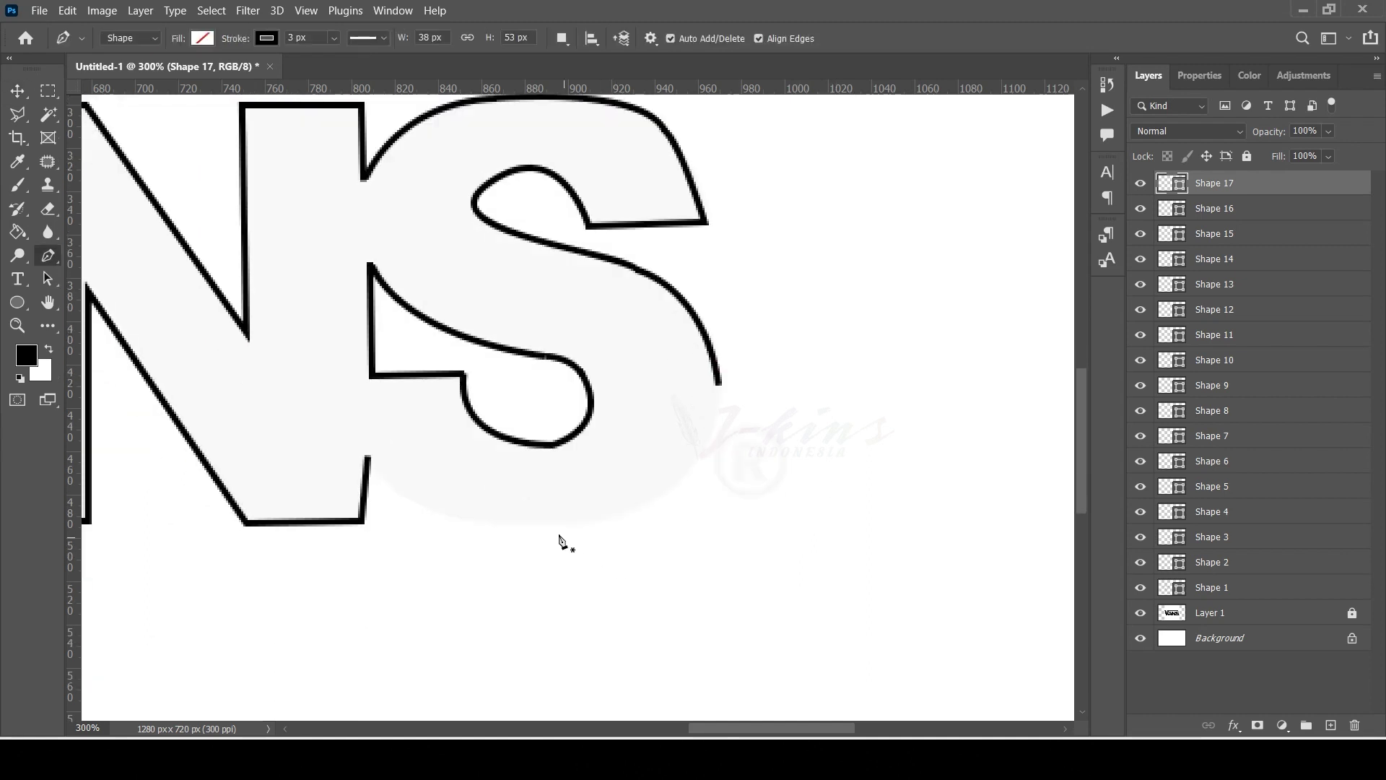
- Trace the S's bottom curve and lower left curve, closing its base
{"action": "left_click", "coordinate": [718, 385]}
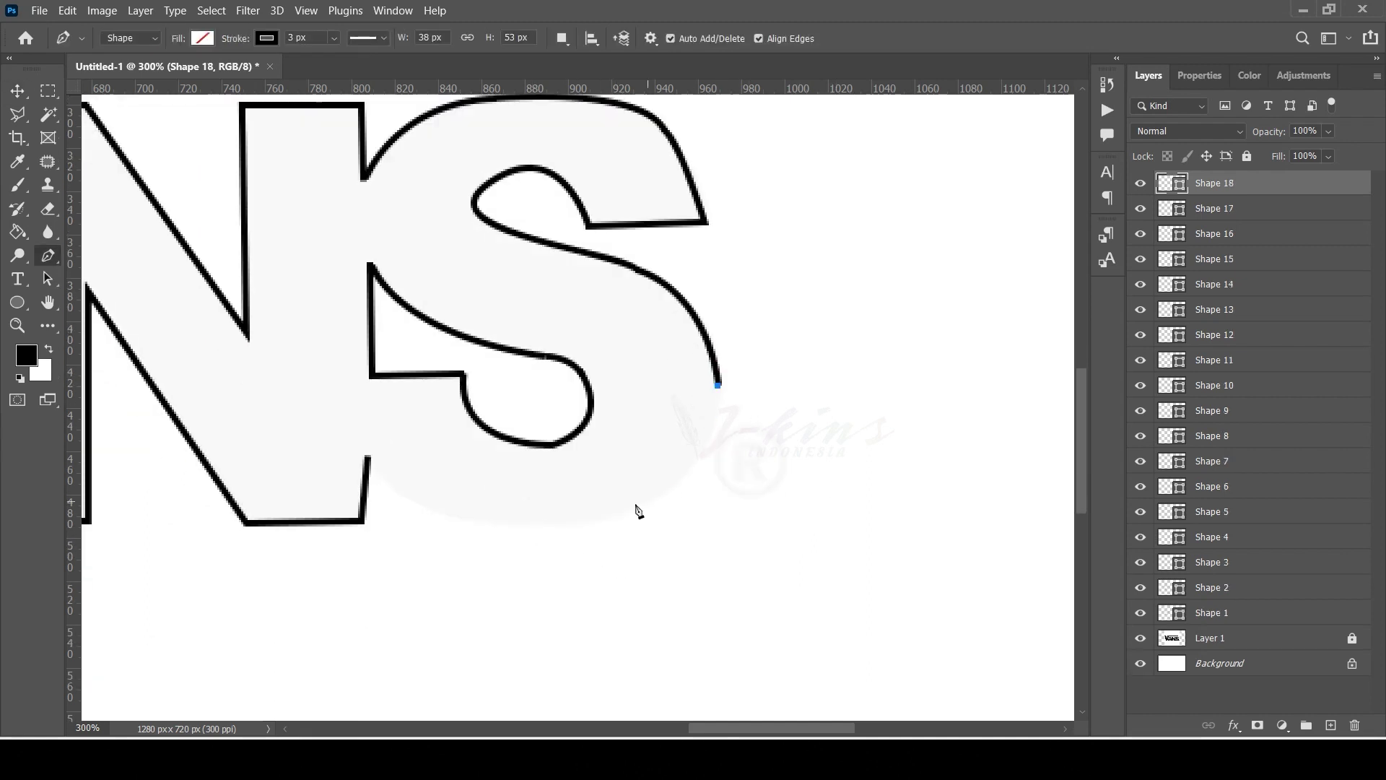
{"action": "left_click_drag", "start_coordinate": [533, 527], "coordinate": [345, 534]}
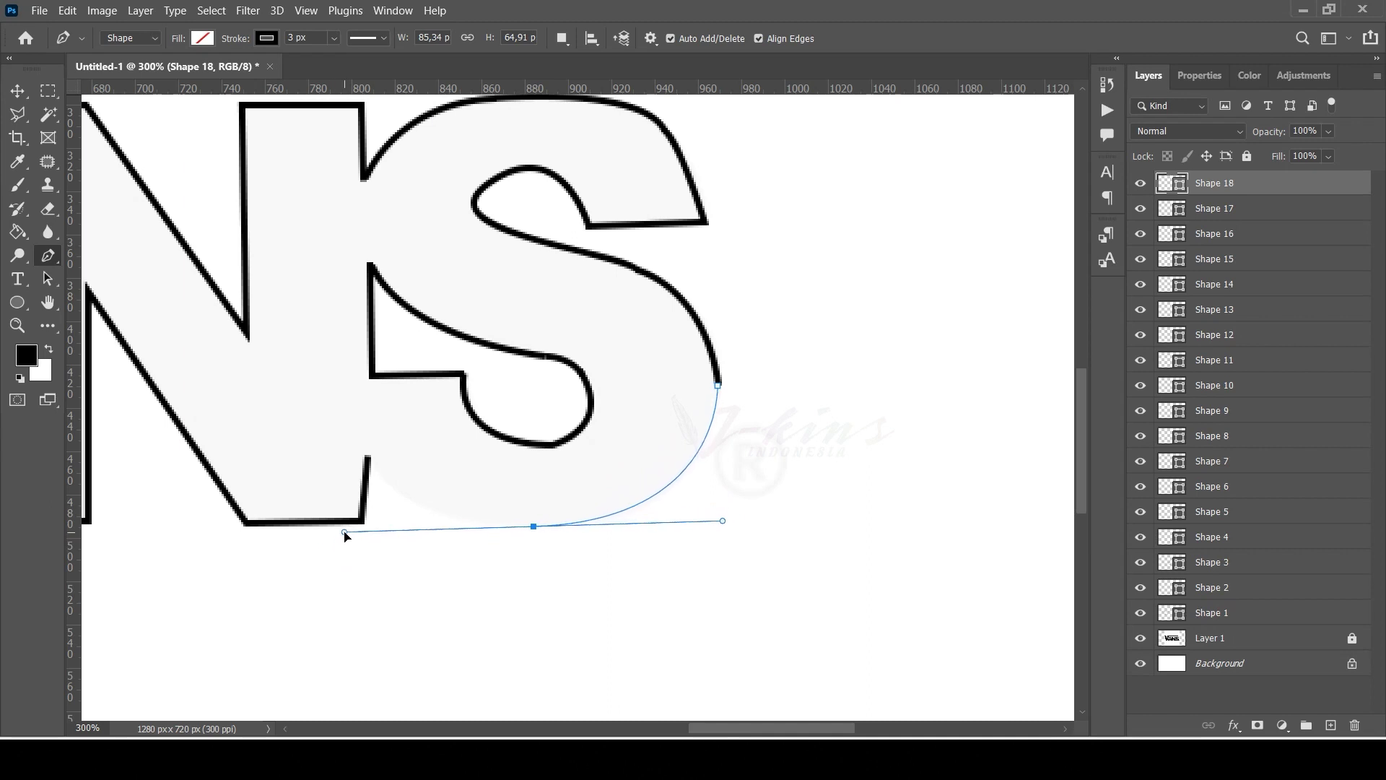
{"action": "key", "text": "Escape"}
{"action": "key", "text": "v"}
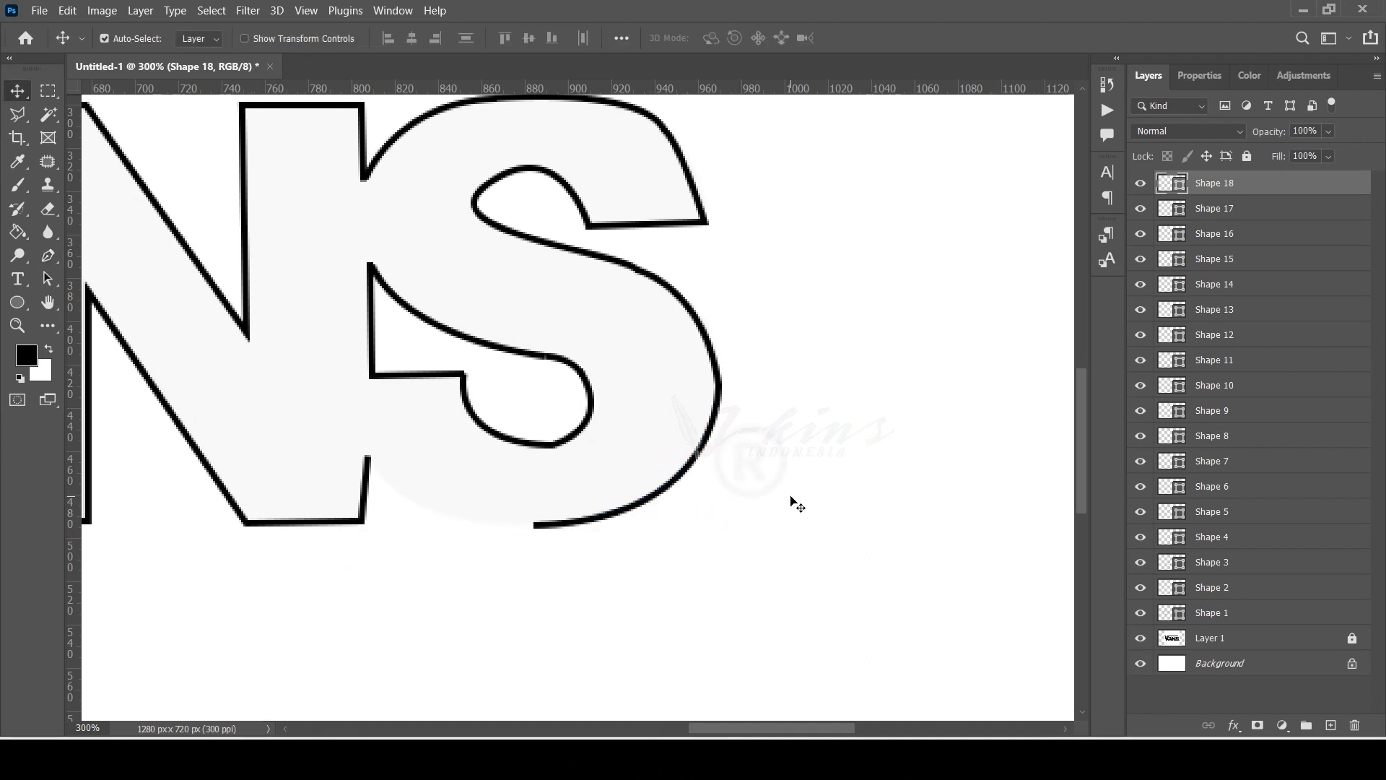
{"action": "key", "text": "p"}
{"action": "left_click", "coordinate": [367, 455]}
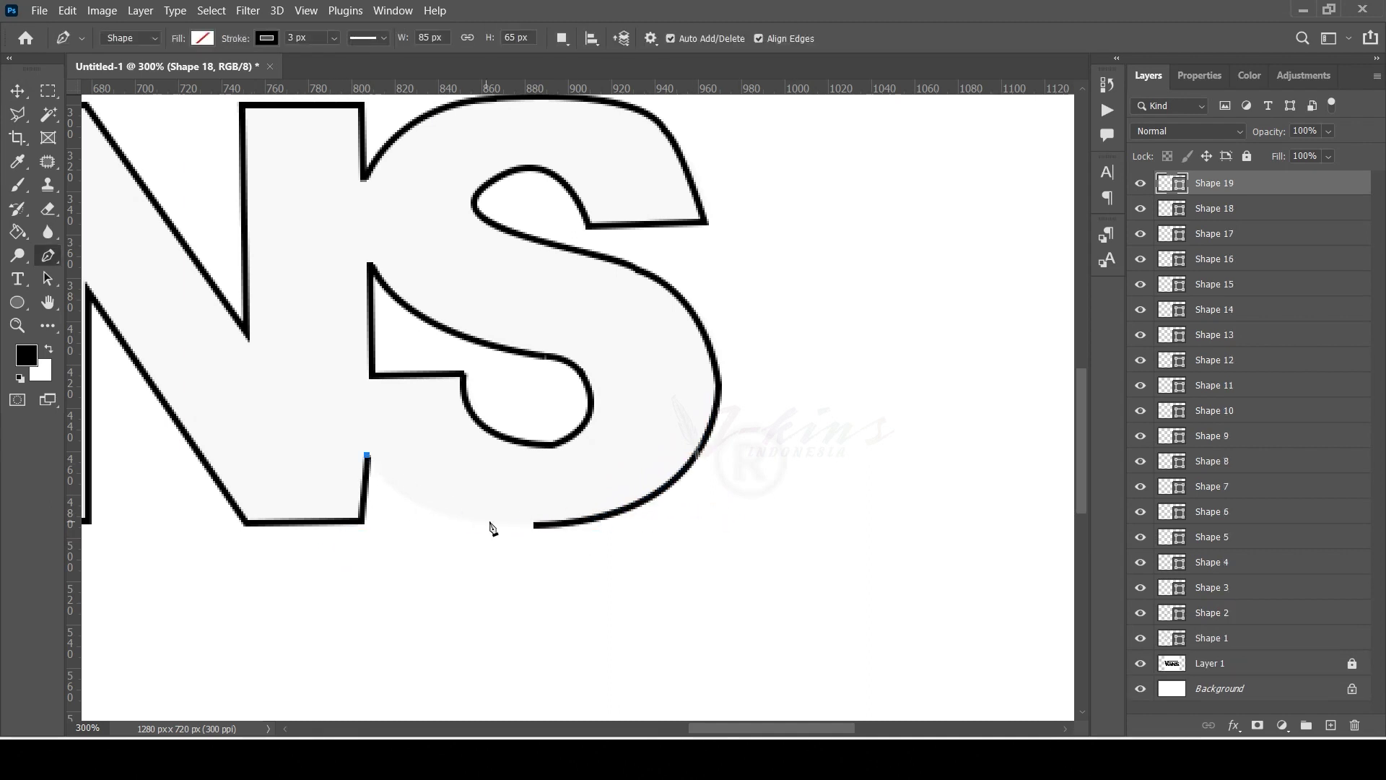
{"action": "left_click_drag", "start_coordinate": [537, 524], "coordinate": [696, 520]}
{"action": "key", "text": "Escape"}
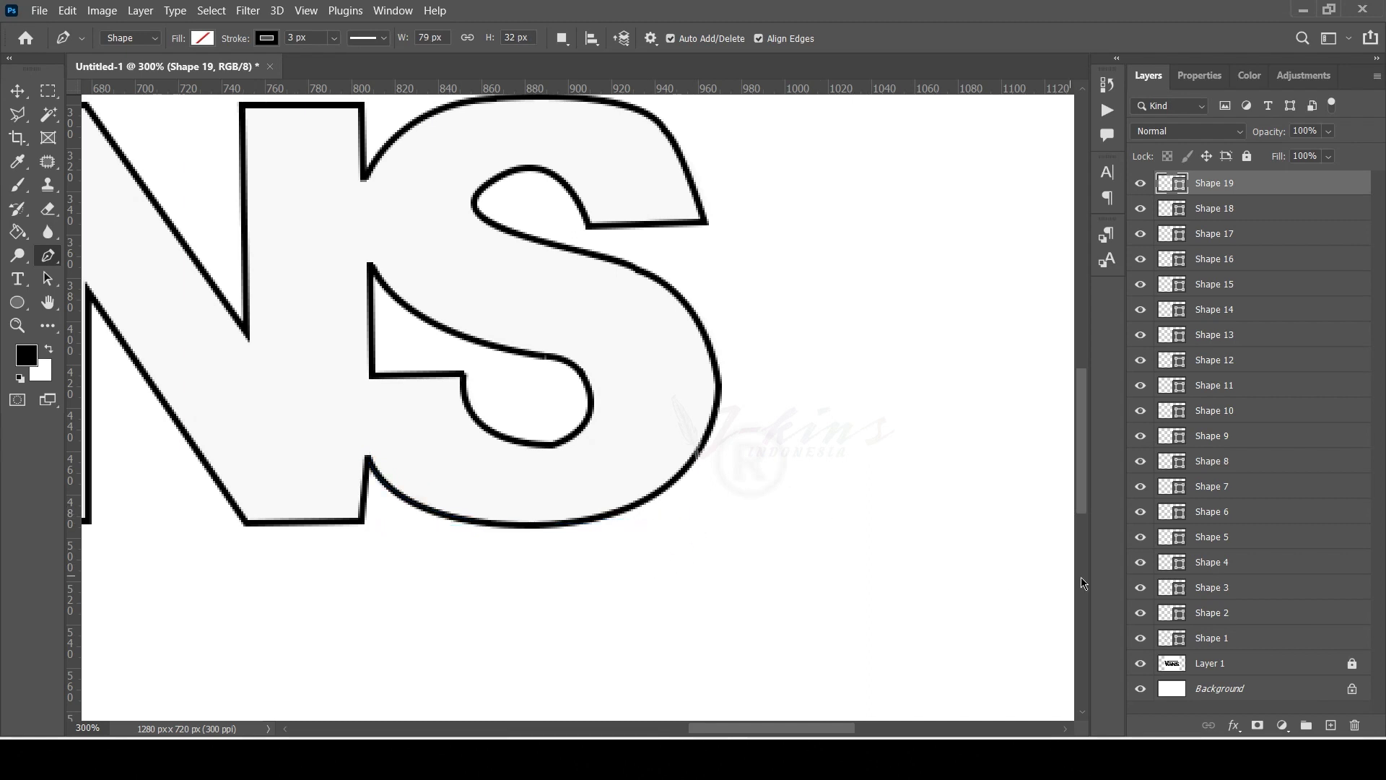
- Set the view zoom to 100%
{"action": "left_click", "coordinate": [86, 728]}
{"action": "type", "text": "100"}
{"action": "key", "text": "Return"}
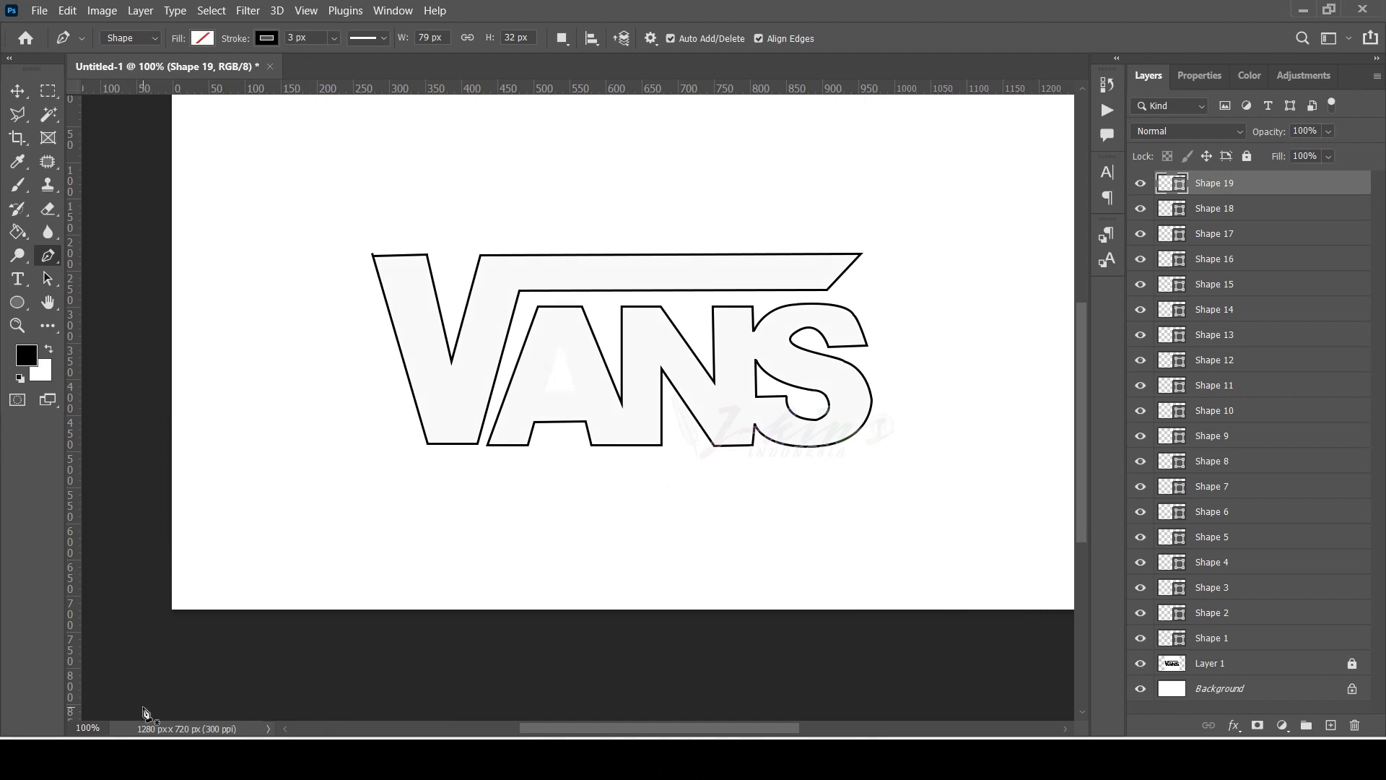
- Zoom to 300% and outline the A's inner triangle with three Pen points
{"action": "left_click", "coordinate": [89, 727]}
{"action": "type", "text": "0"}
{"action": "key", "text": "Return"}
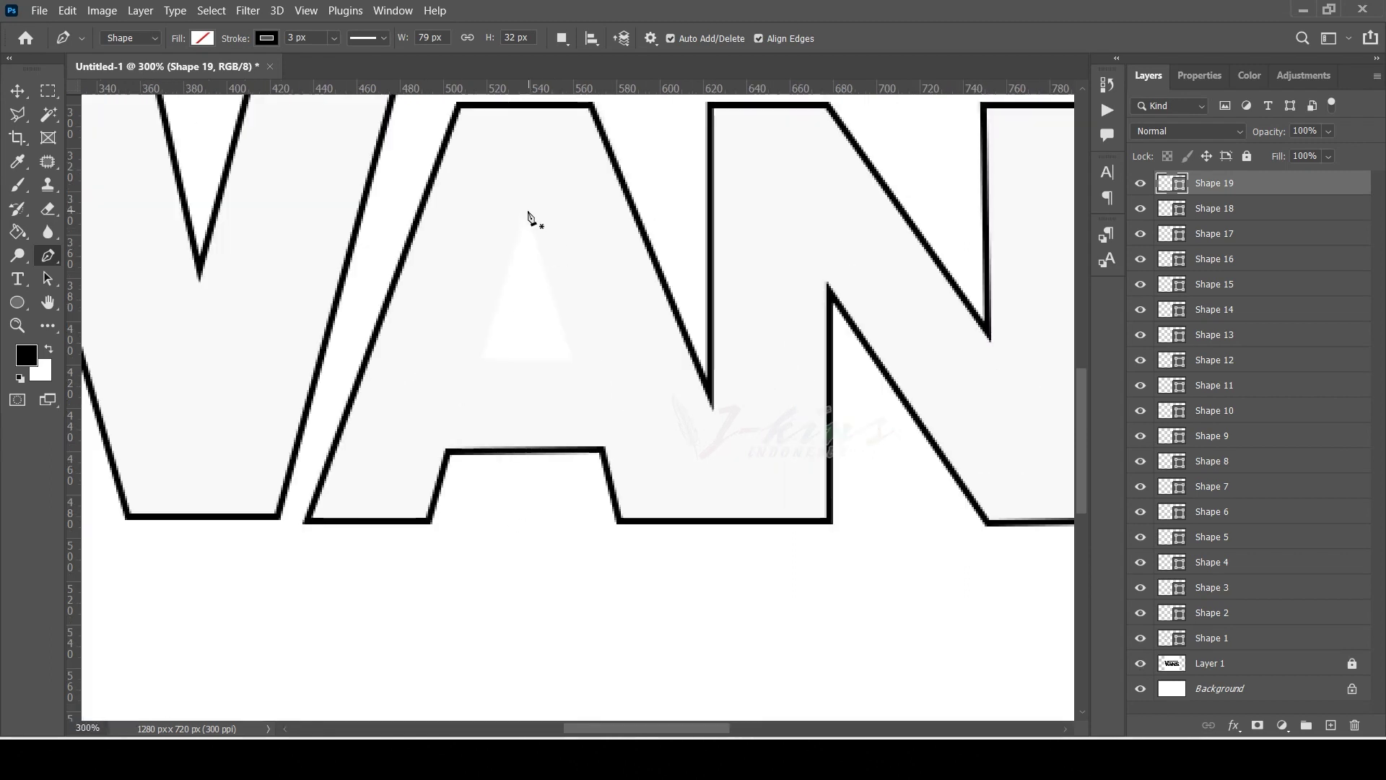
{"action": "left_click", "coordinate": [526, 210]}
{"action": "left_click", "coordinate": [482, 360]}
{"action": "left_click", "coordinate": [574, 359]}
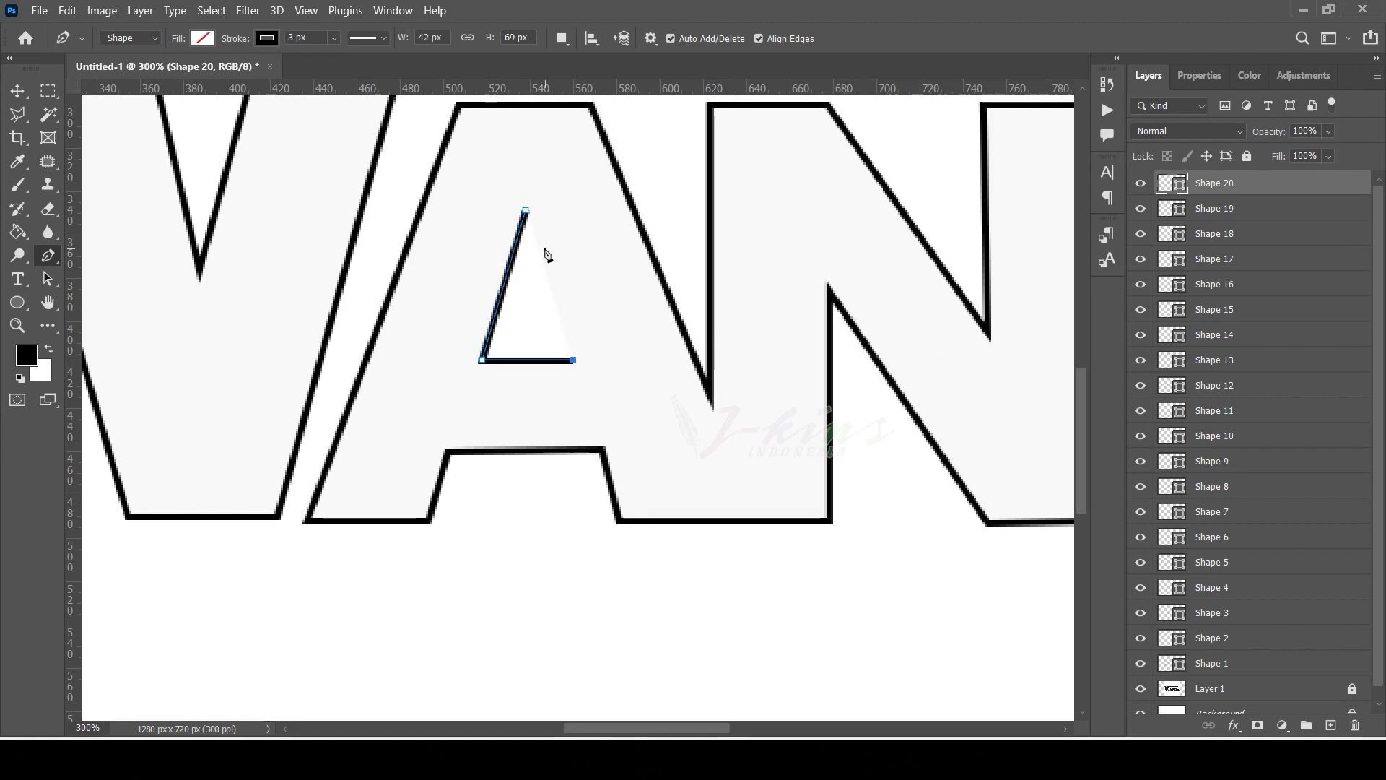
{"action": "left_click", "coordinate": [526, 210]}
- Hide the reference layer Layer 1 and zoom back out to the whole logo
{"action": "scroll", "coordinate": [1153, 659], "scroll_direction": "down", "scroll_amount": 1}
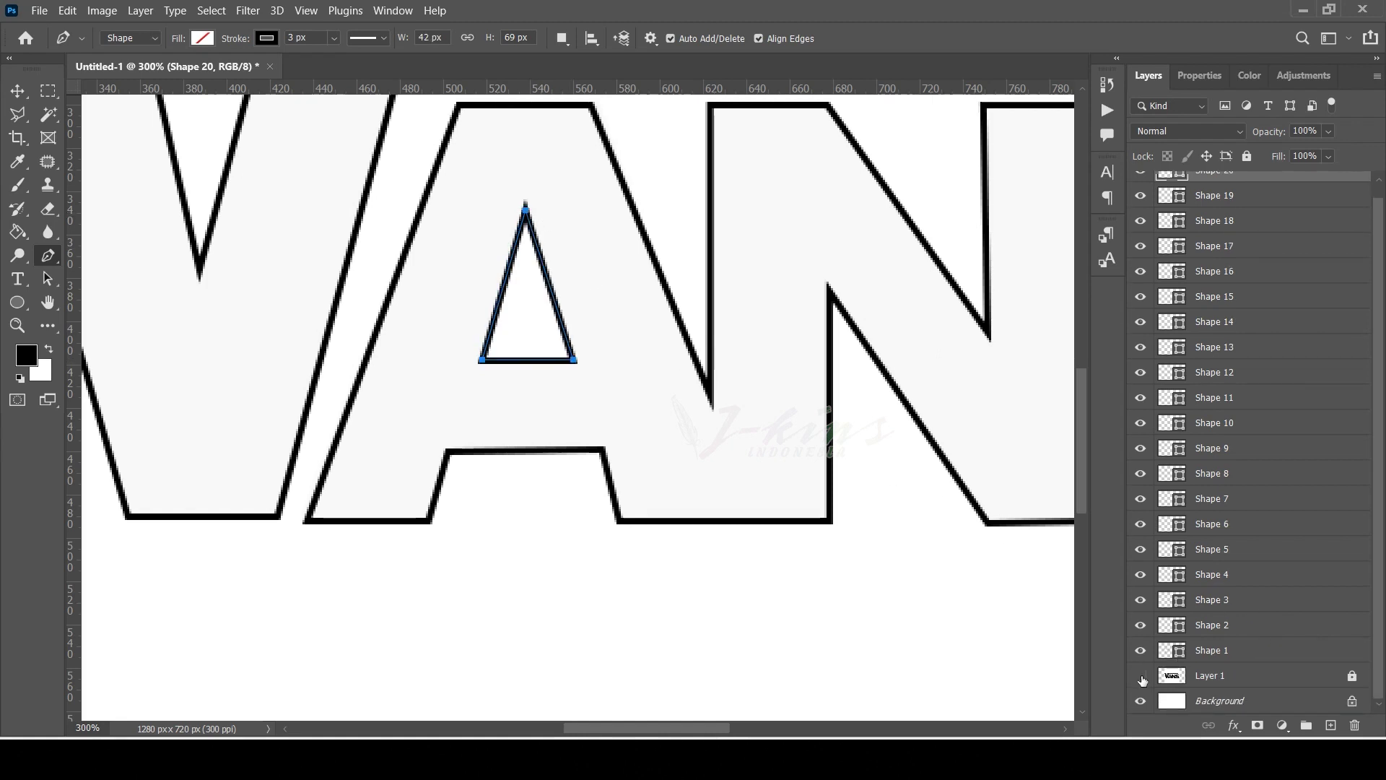
{"action": "left_click", "coordinate": [1142, 680]}
{"action": "key", "text": "Return"}
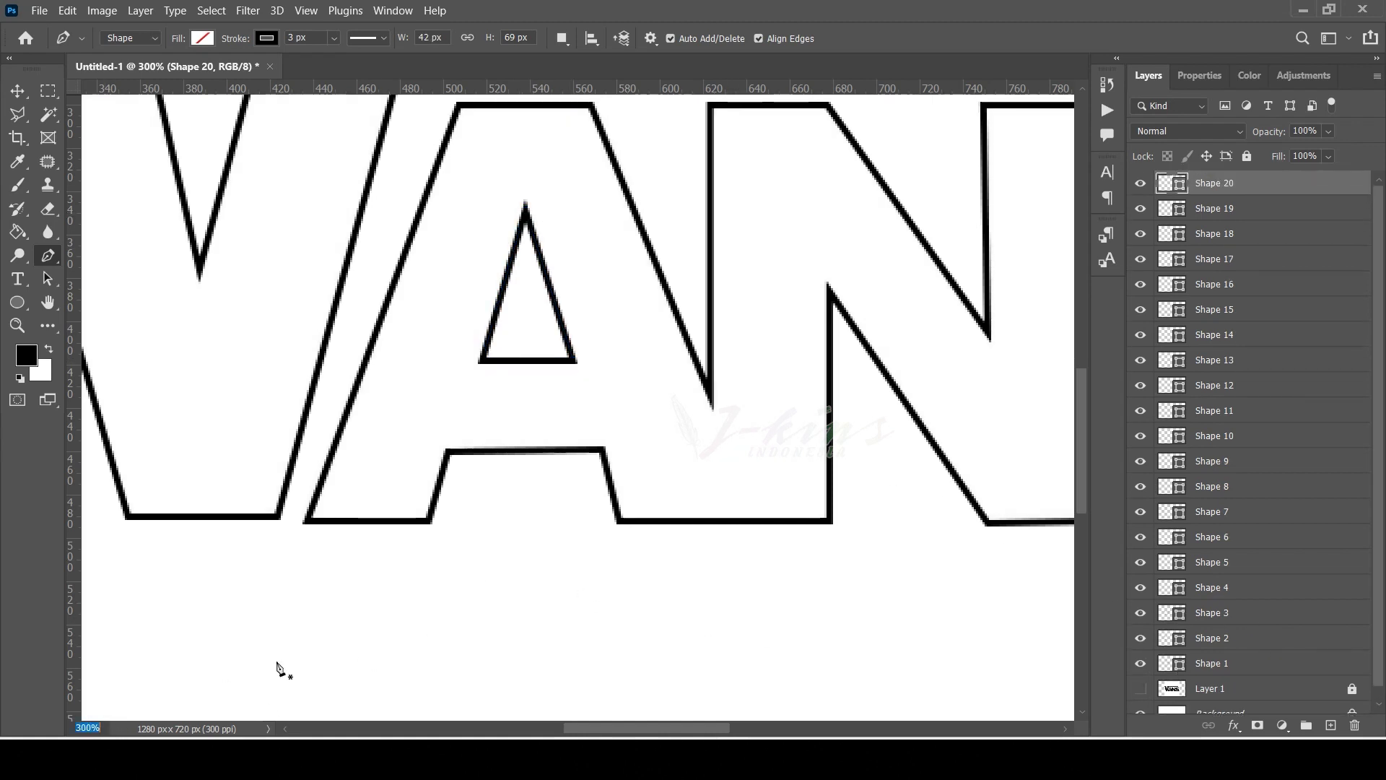
{"action": "key", "text": "ctrl+1"}
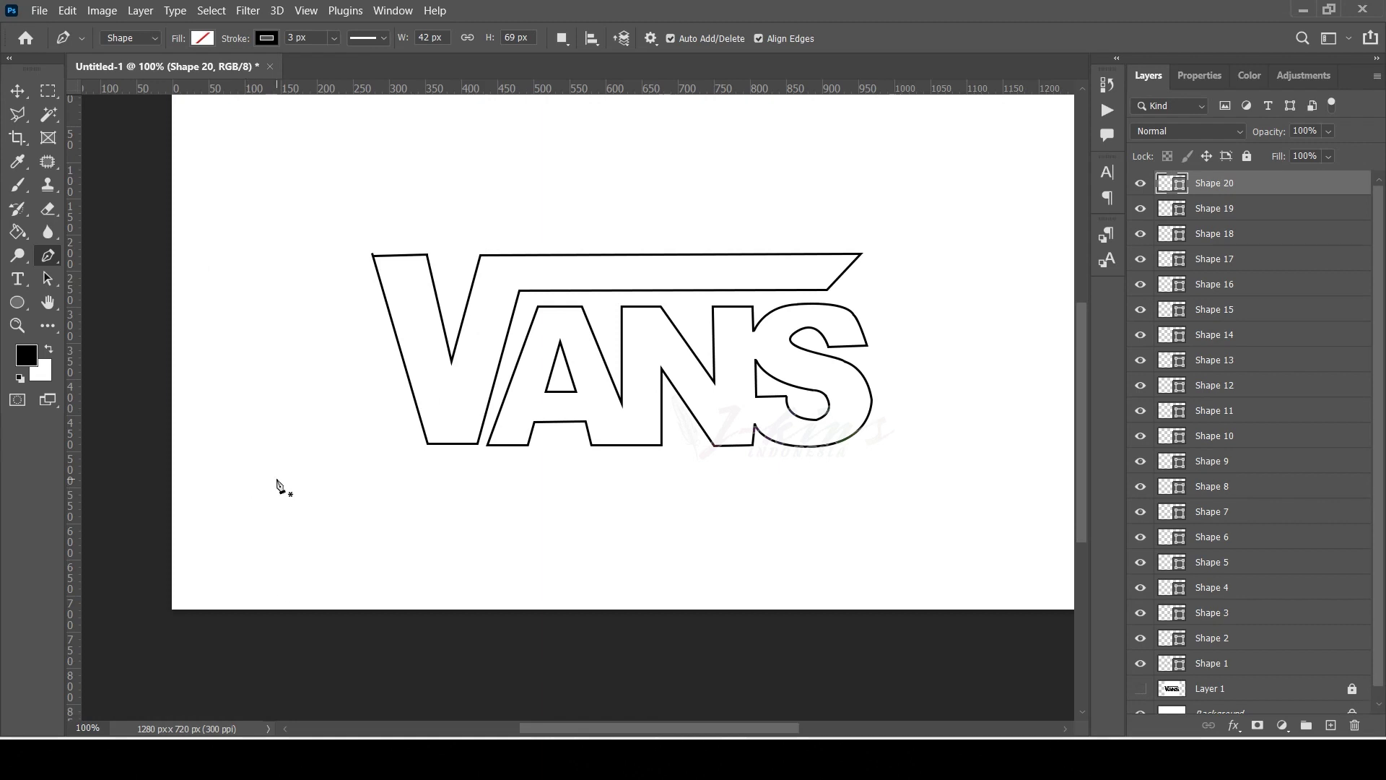
{"action": "left_click", "coordinate": [39, 10]}
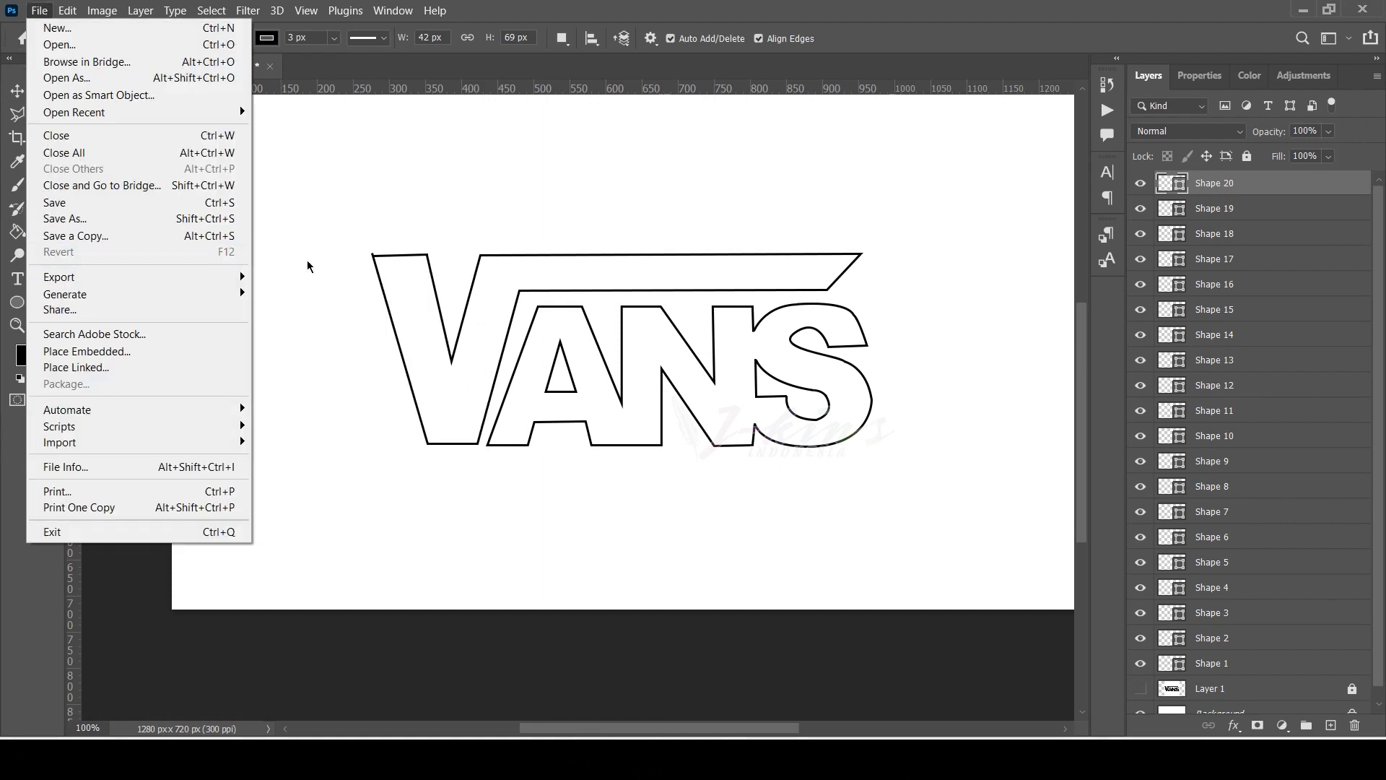
- Quick Export the outline as 1.png and close Untitled-1 without saving
{"action": "mouse_move", "coordinate": [59, 277]}
{"action": "left_click", "coordinate": [272, 278]}
{"action": "type", "text": "1"}
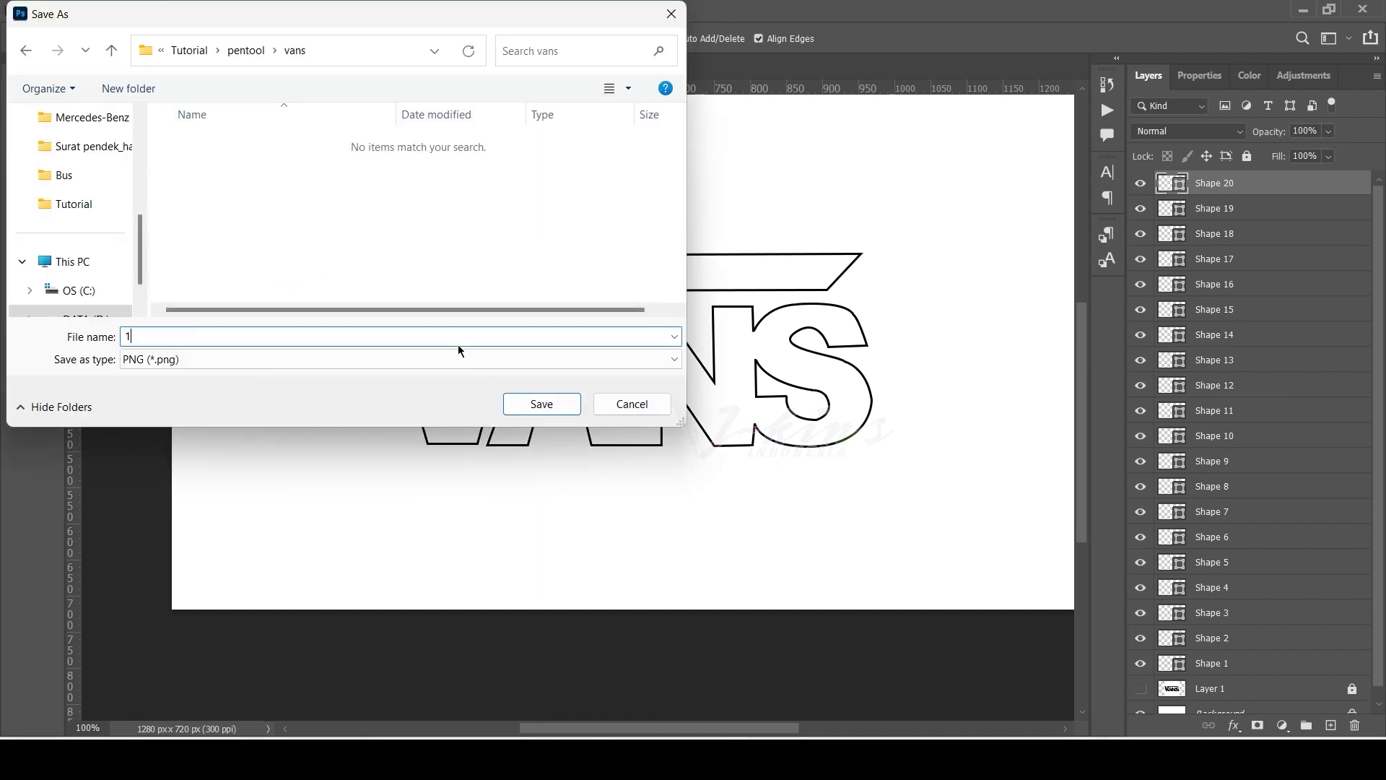
{"action": "left_click", "coordinate": [535, 405]}
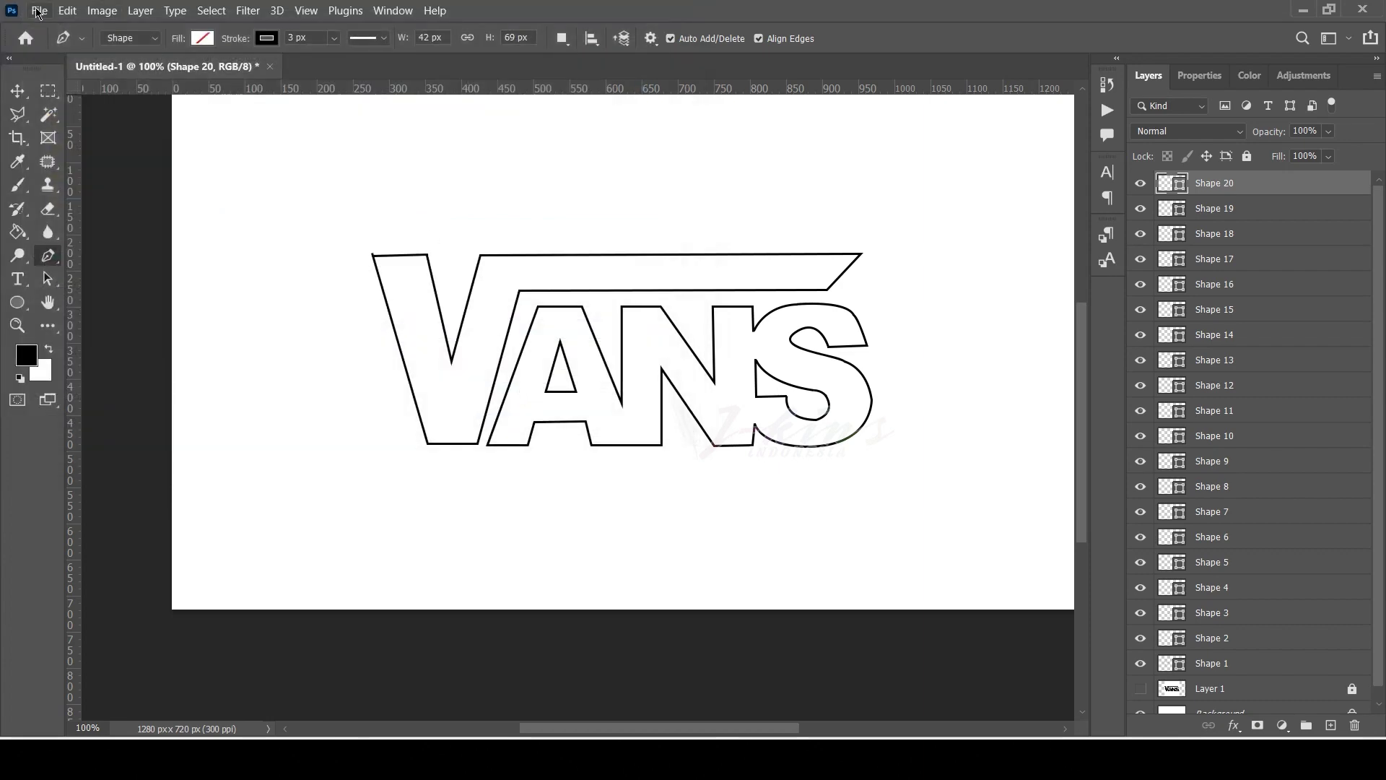
{"action": "left_click", "coordinate": [38, 10]}
{"action": "left_click", "coordinate": [270, 66]}
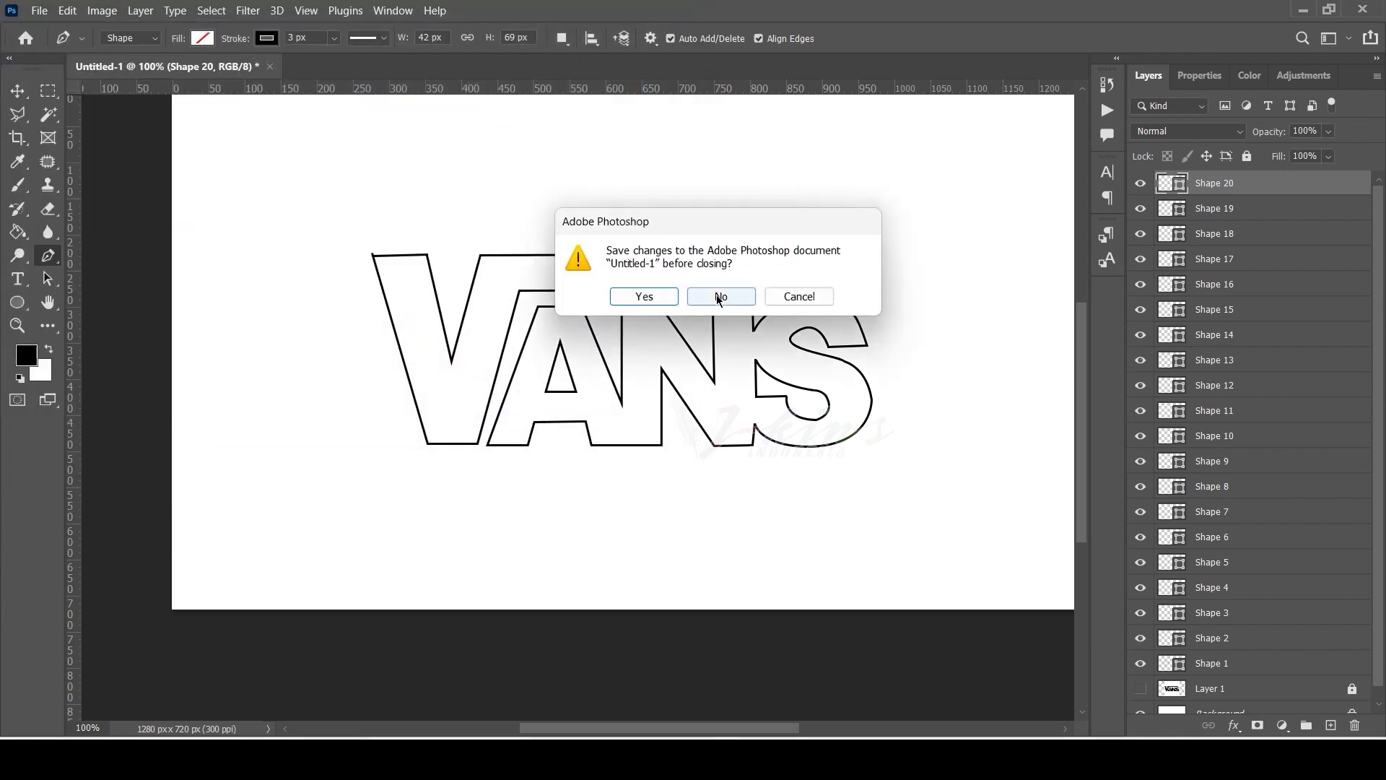
{"action": "left_click", "coordinate": [719, 299]}
- Open 1.png from the vans folder and unlock its Background layer
{"action": "left_click", "coordinate": [39, 10]}
{"action": "left_click", "coordinate": [51, 40]}
{"action": "double_click", "coordinate": [204, 170]}
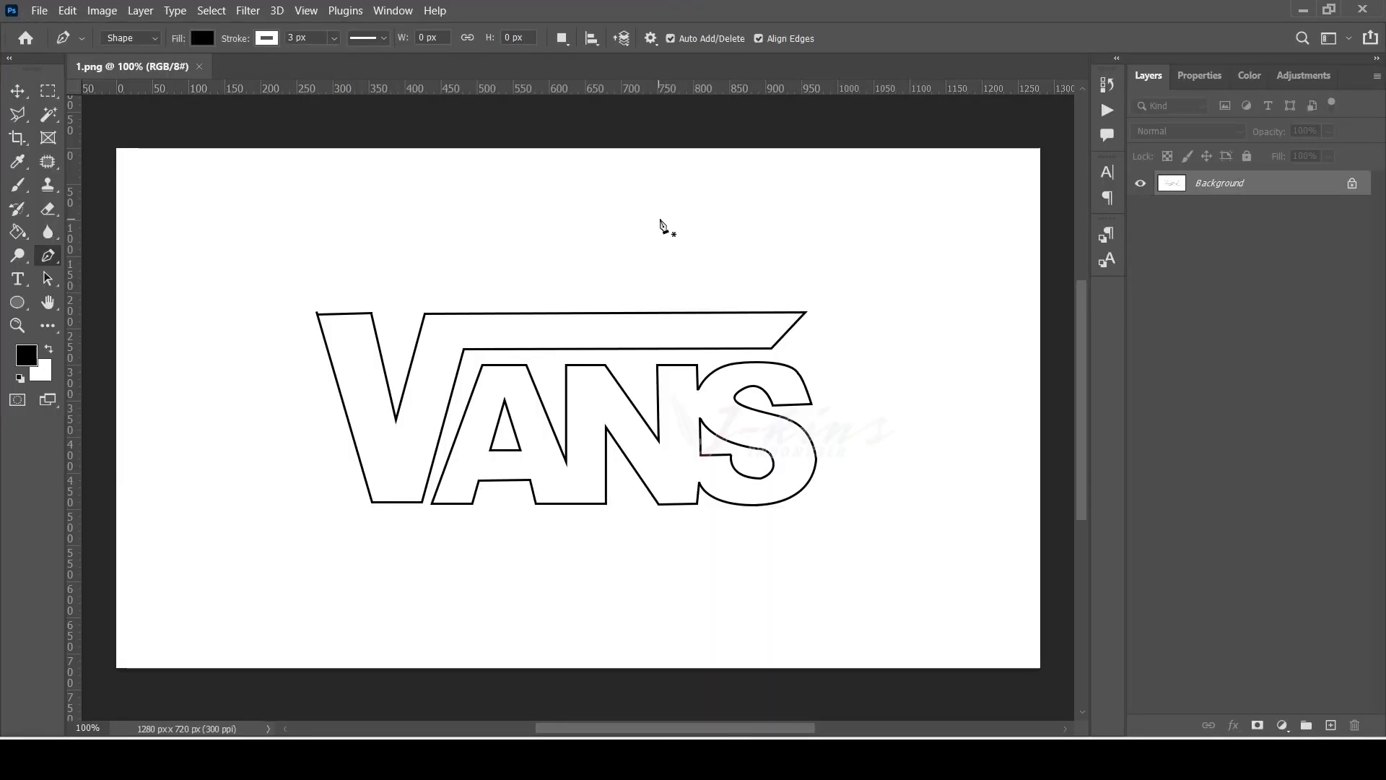
{"action": "left_click", "coordinate": [1351, 183]}
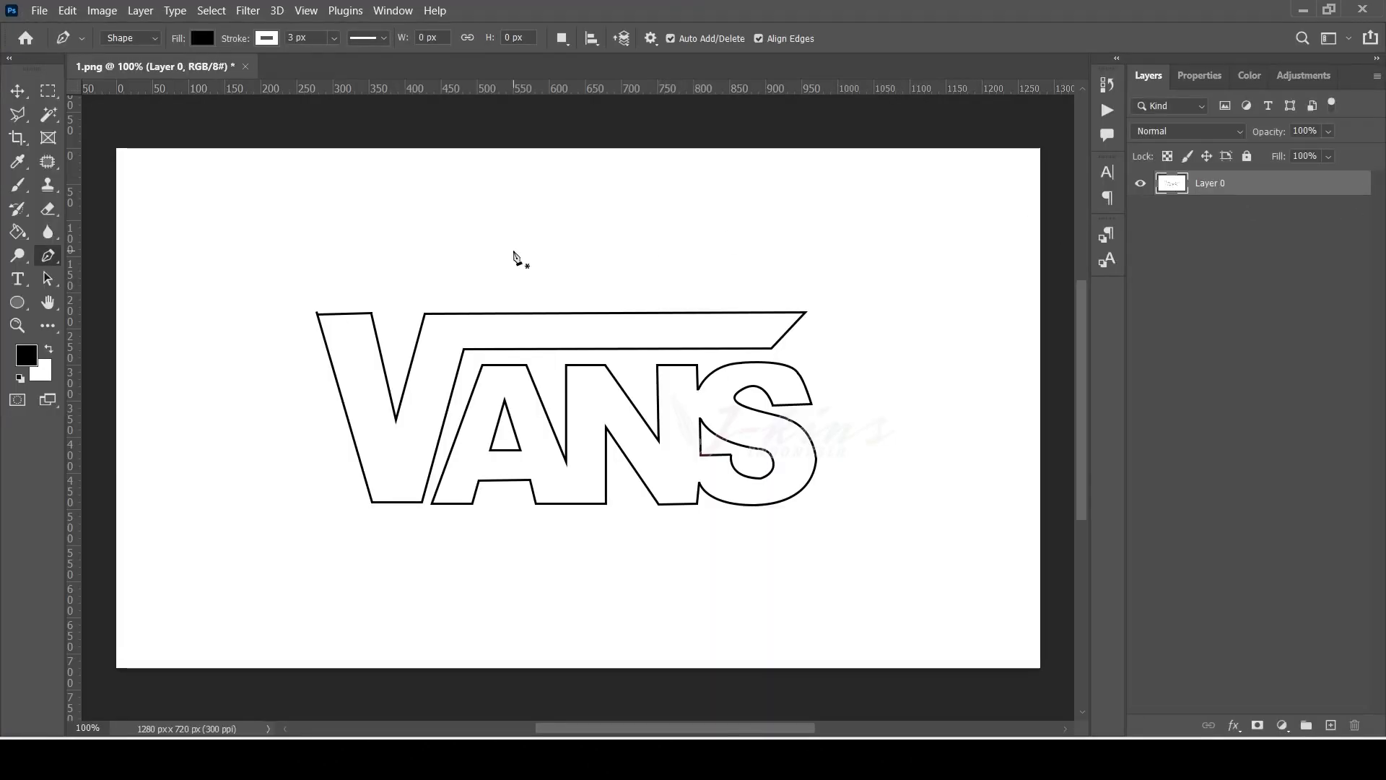
- Paint Bucket the VANS letters black and fill the background grey a19e9e
{"action": "key", "text": "g"}
{"action": "left_click", "coordinate": [528, 324]}
{"action": "left_click", "coordinate": [548, 450]}
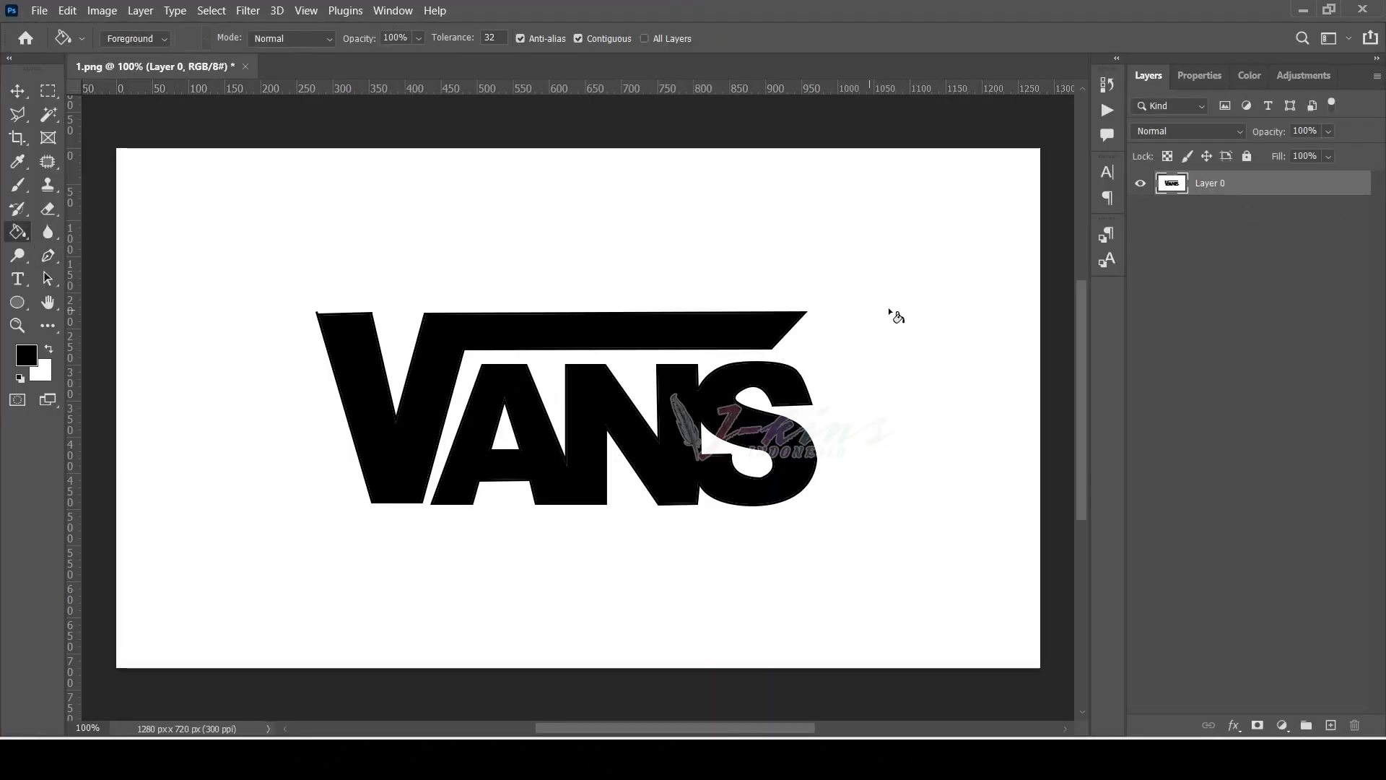
{"action": "left_click", "coordinate": [86, 722]}
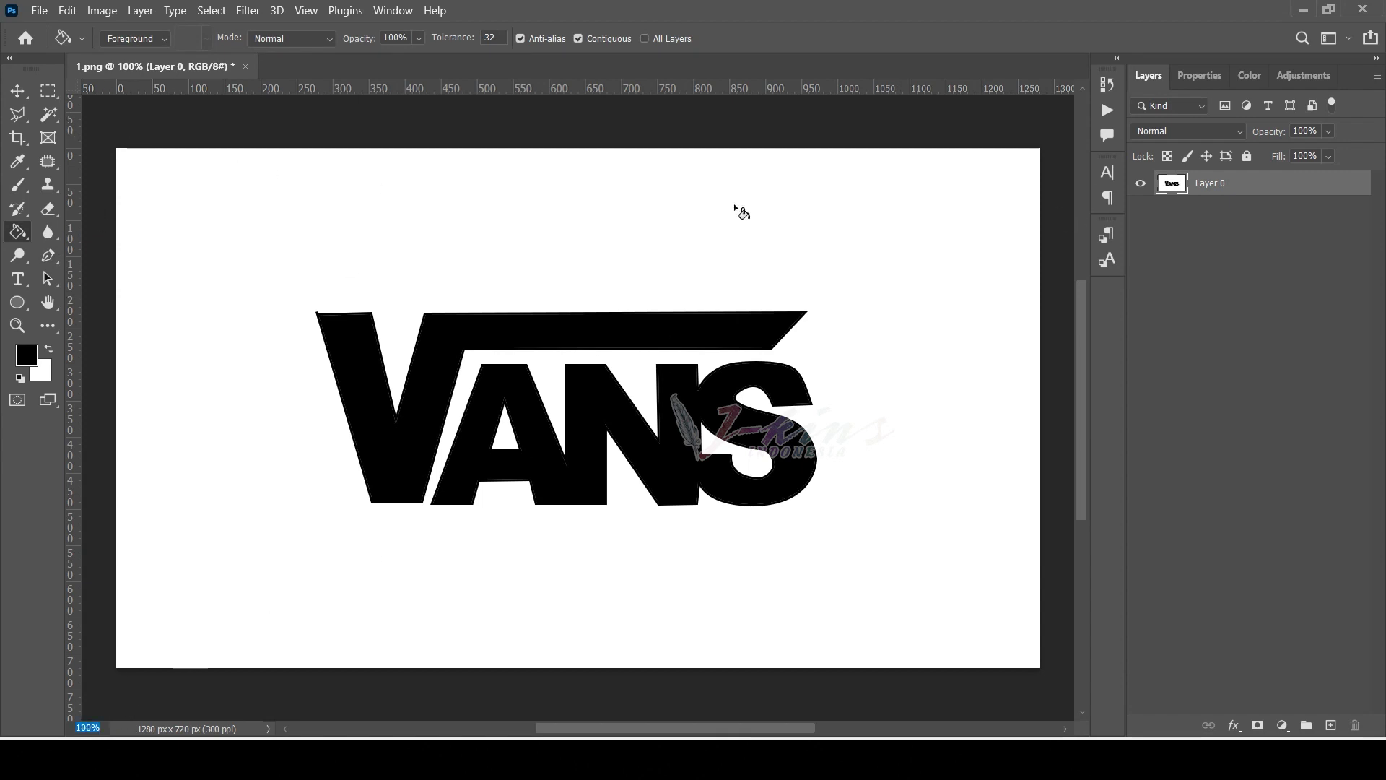
{"action": "left_click", "coordinate": [26, 355]}
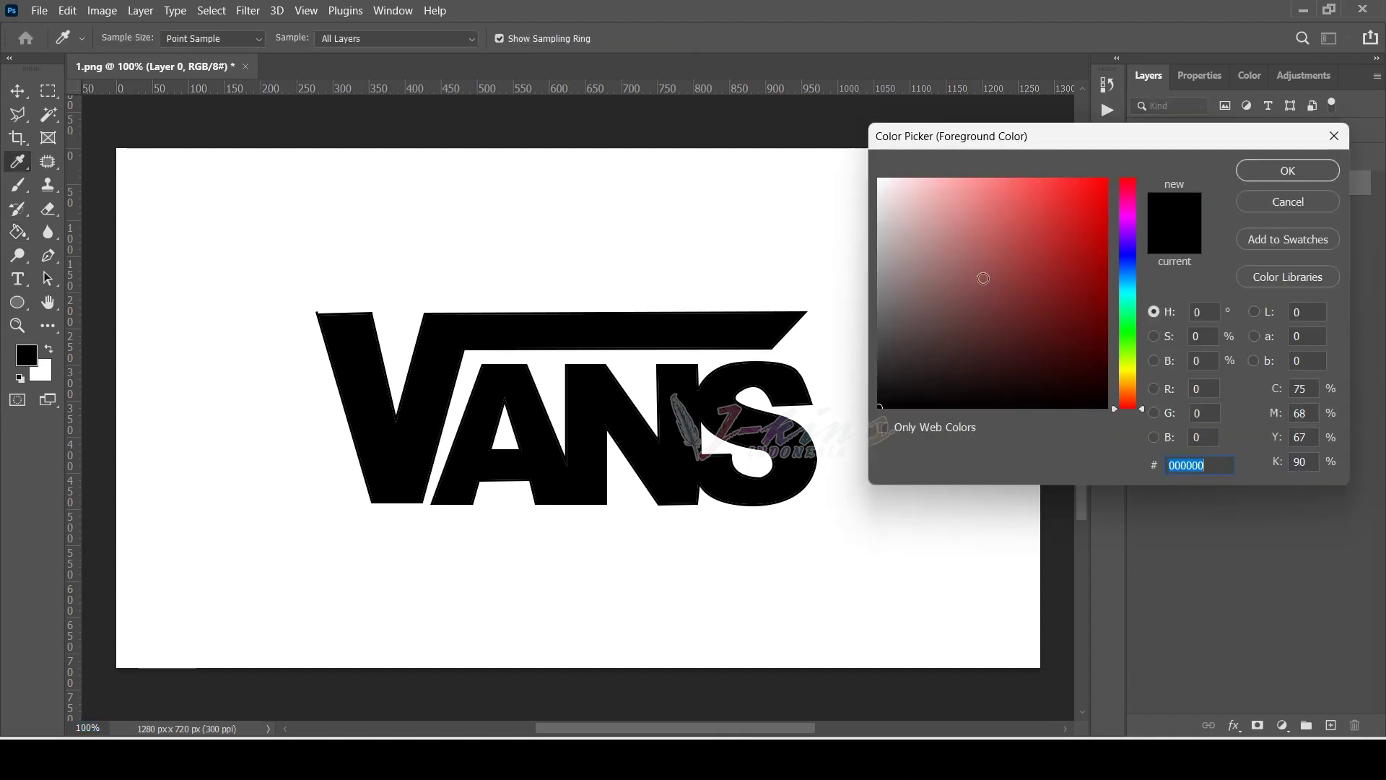
{"action": "left_click_drag", "start_coordinate": [983, 278], "coordinate": [882, 263]}
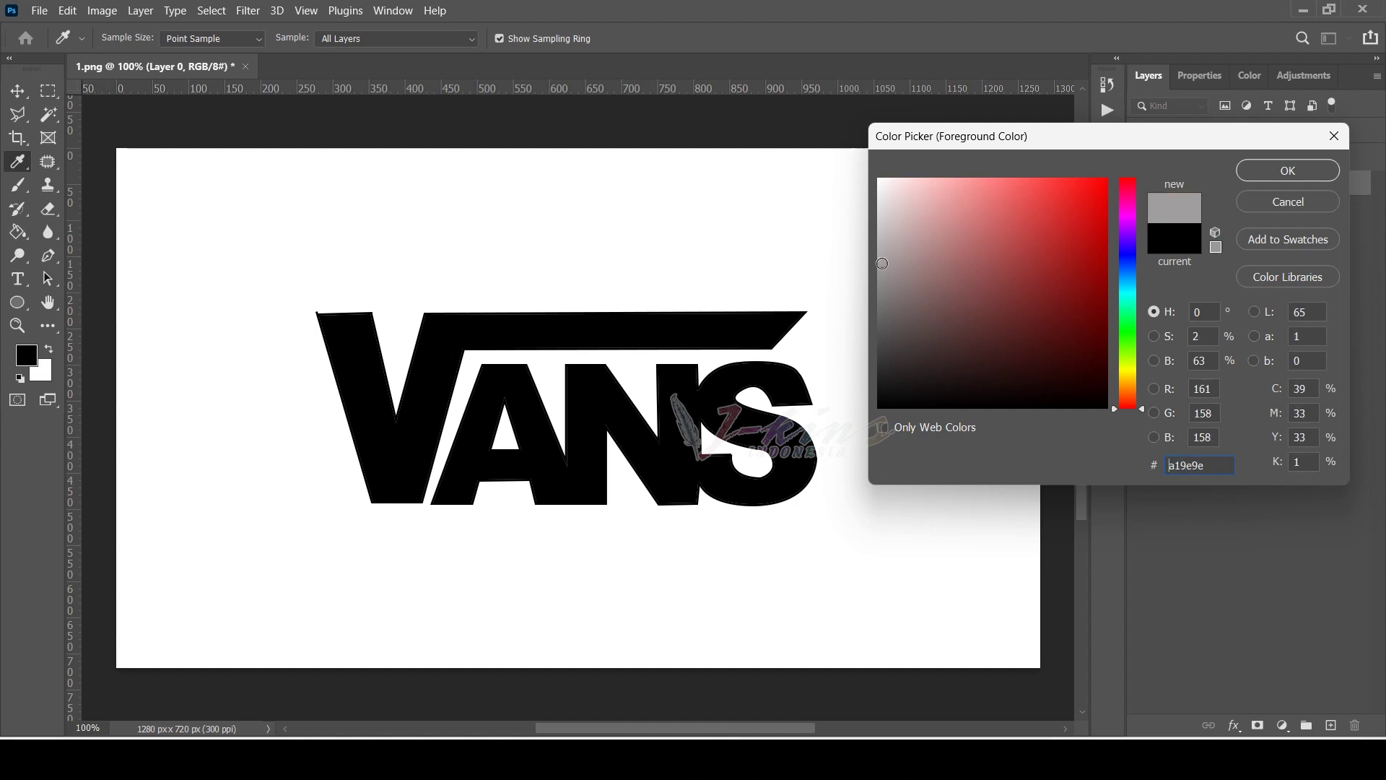
{"action": "left_click", "coordinate": [1288, 170]}
{"action": "left_click", "coordinate": [885, 265]}
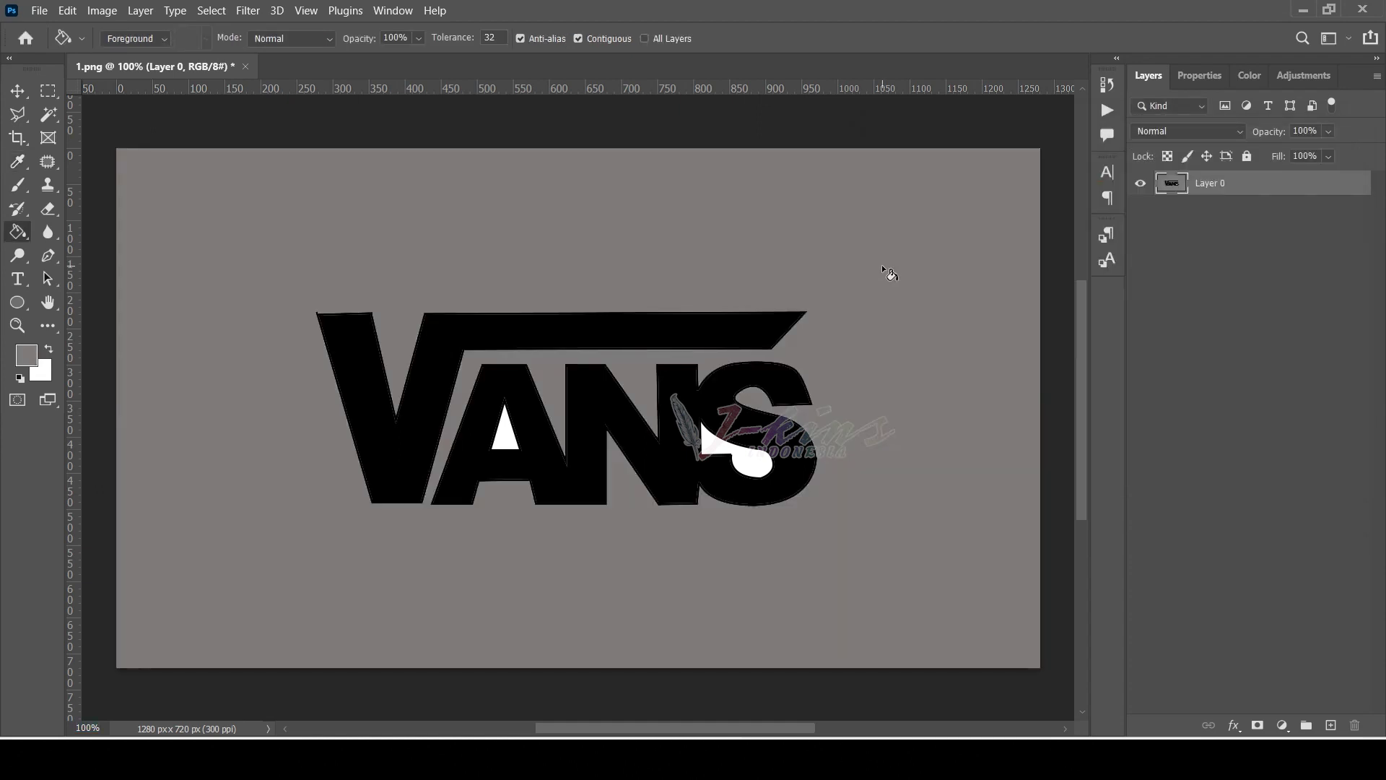
- Sample the grey background colour and fill the S and A counters with it
{"action": "key", "text": "i"}
{"action": "left_click", "coordinate": [786, 317]}
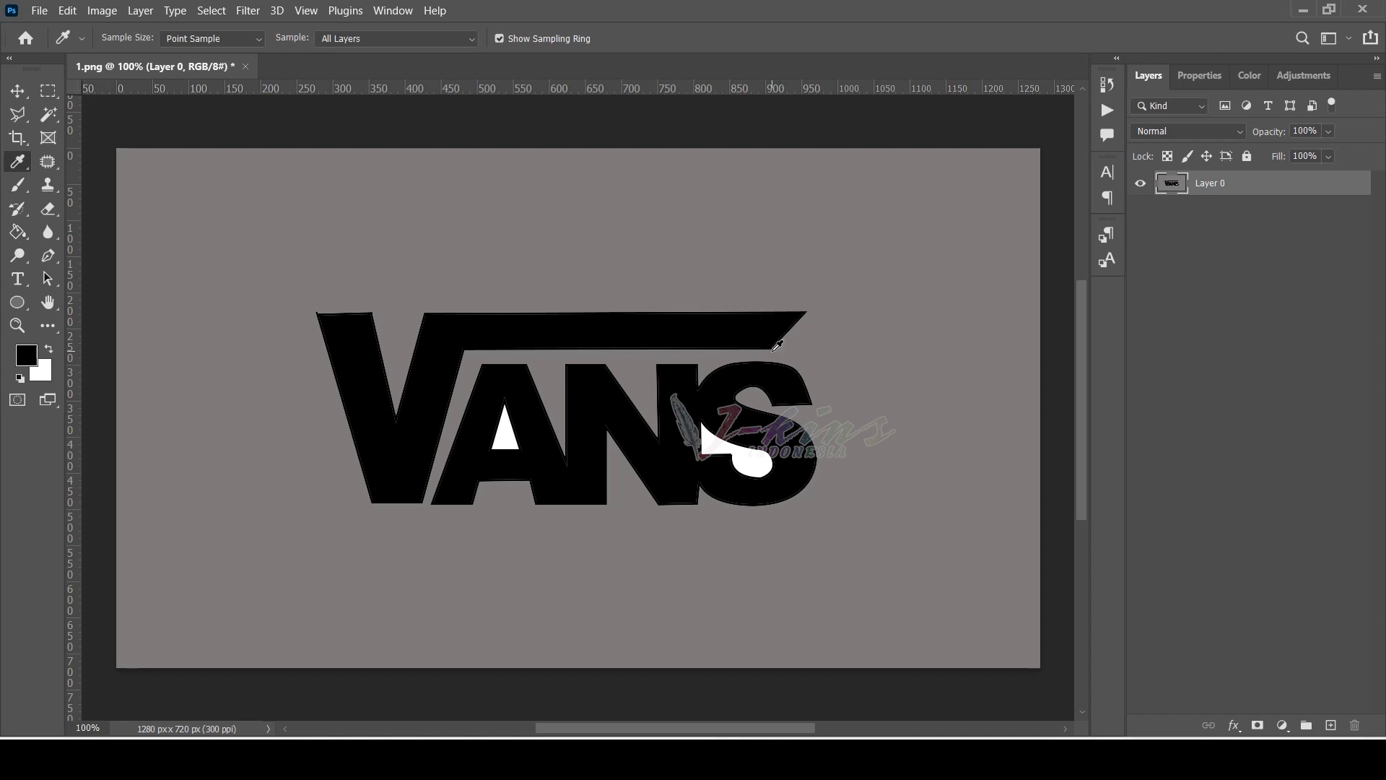
{"action": "key", "text": "g"}
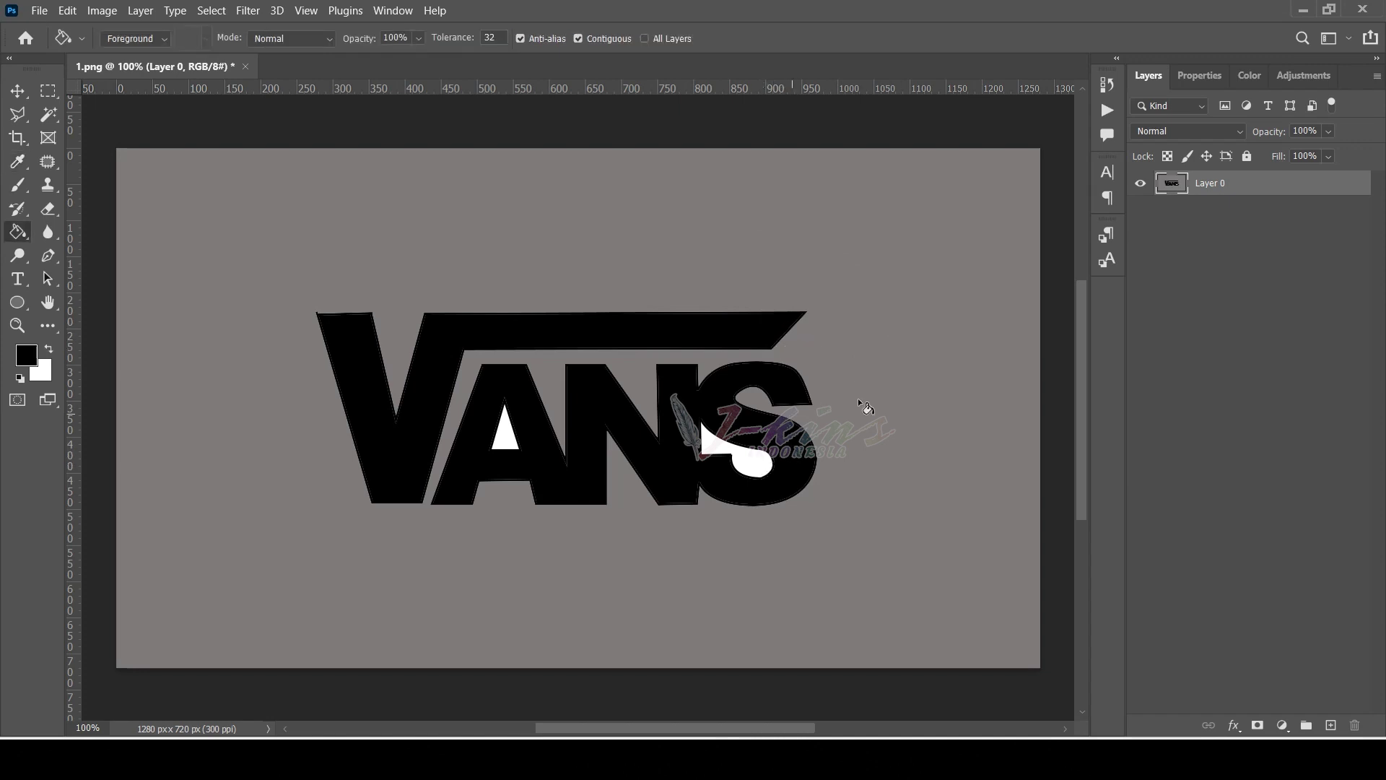
{"action": "key", "text": "i"}
{"action": "left_click", "coordinate": [929, 350]}
{"action": "key", "text": "g"}
{"action": "left_click", "coordinate": [751, 465]}
{"action": "left_click", "coordinate": [512, 439]}
- Quick Export the finished logo as oke.png
{"action": "left_click", "coordinate": [39, 11]}
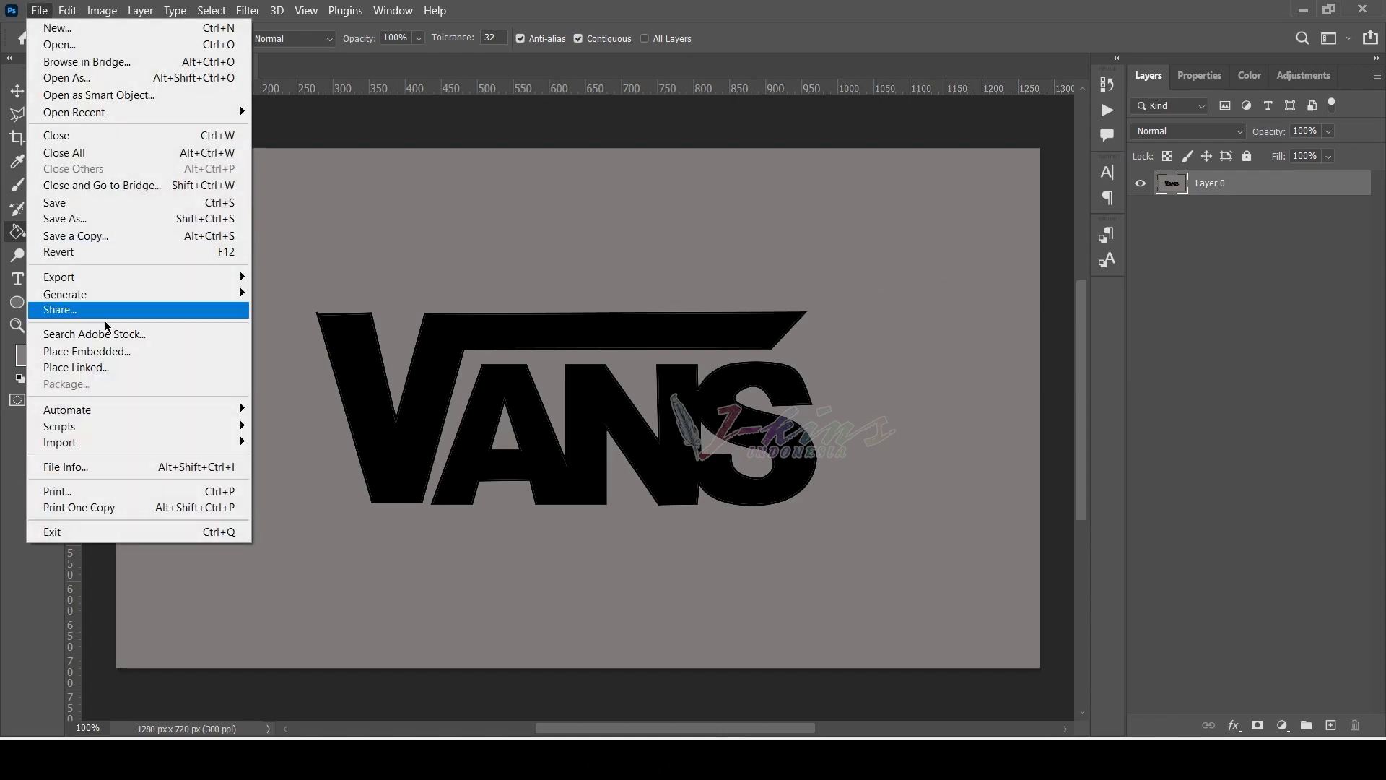
{"action": "left_click", "coordinate": [279, 279]}
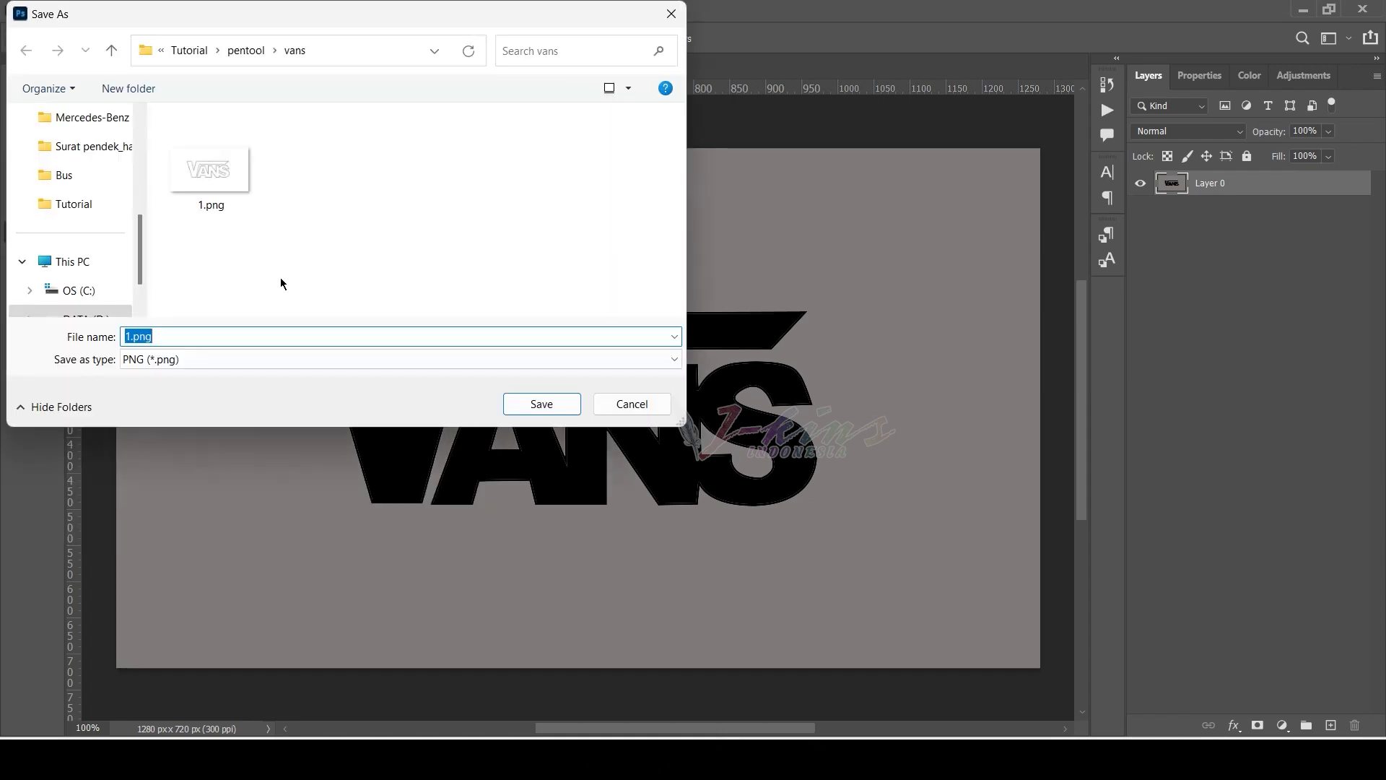
{"action": "key", "text": "Return"}
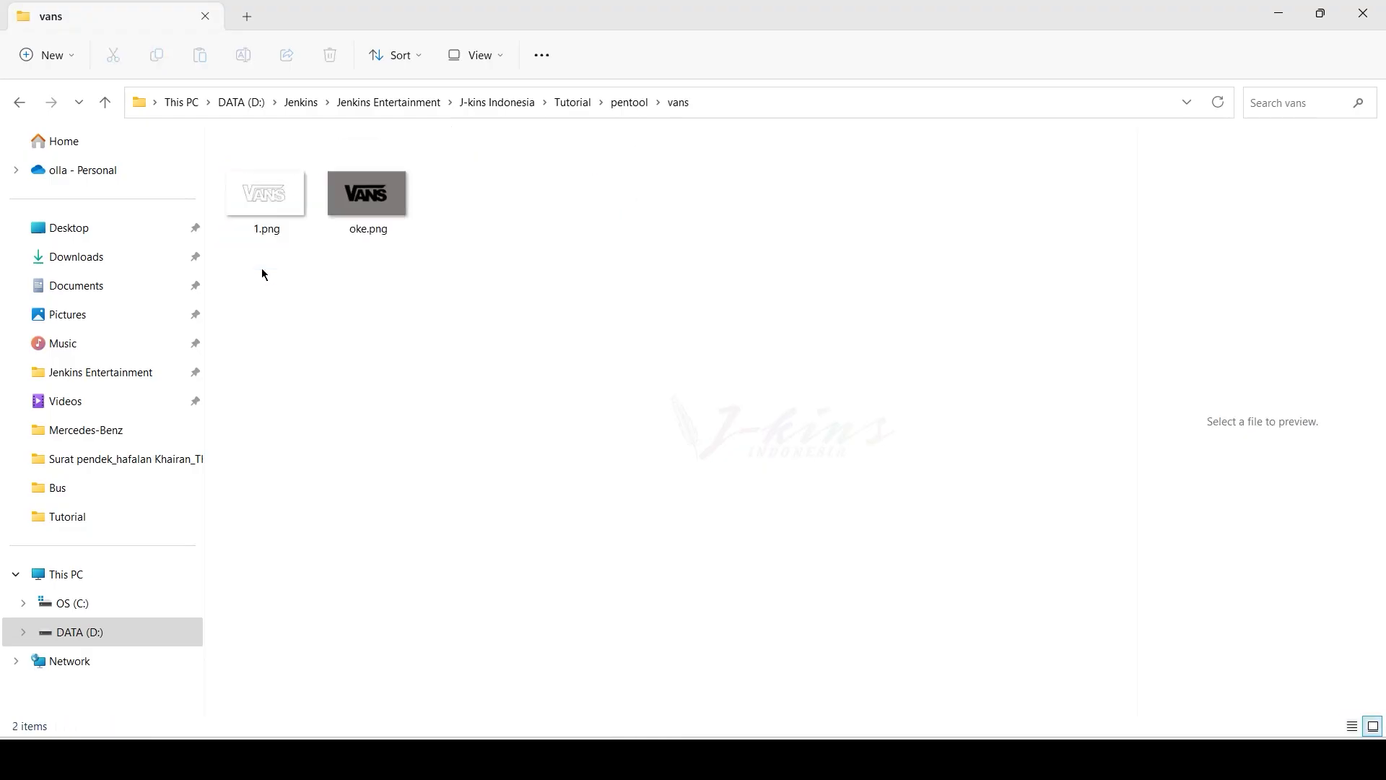
- Open oke.png from the vans folder to view the black VANS logo on grey
{"action": "double_click", "coordinate": [380, 215]}
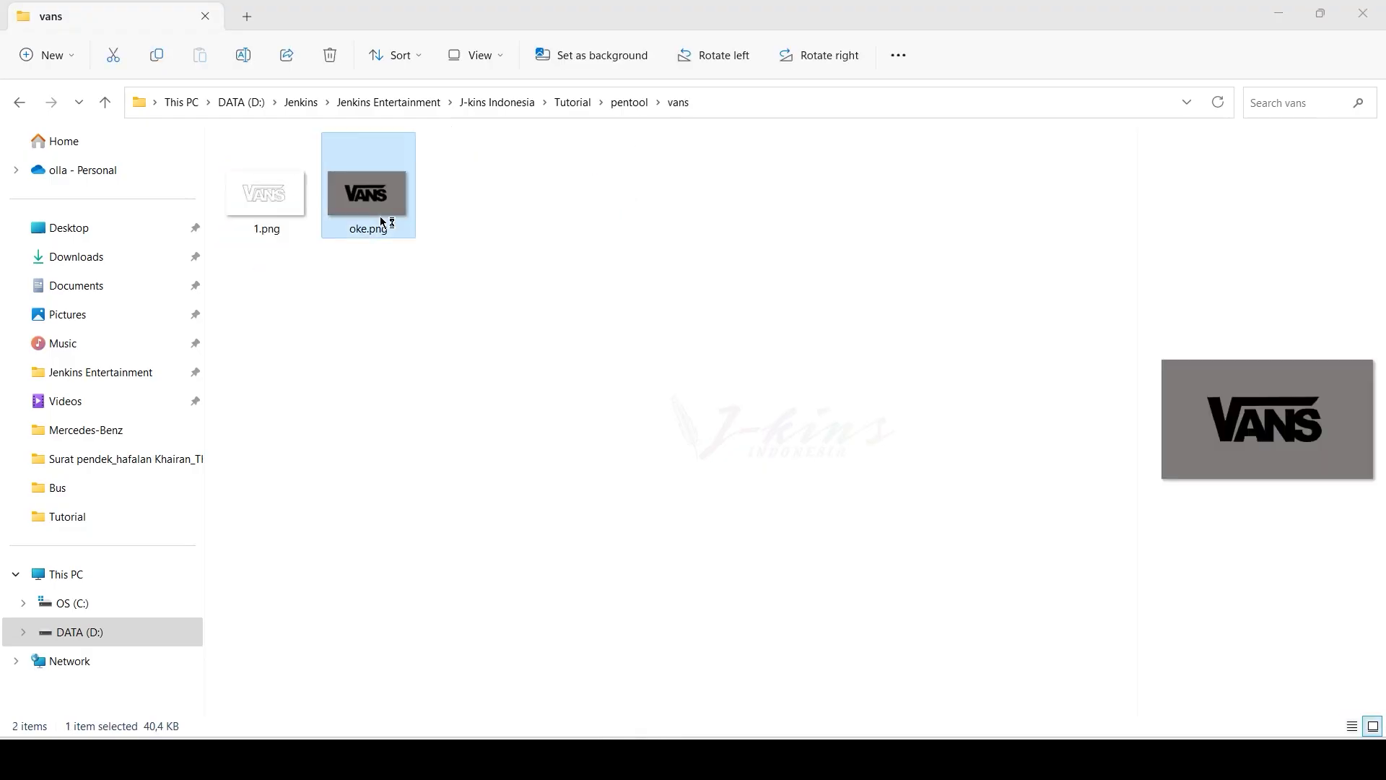